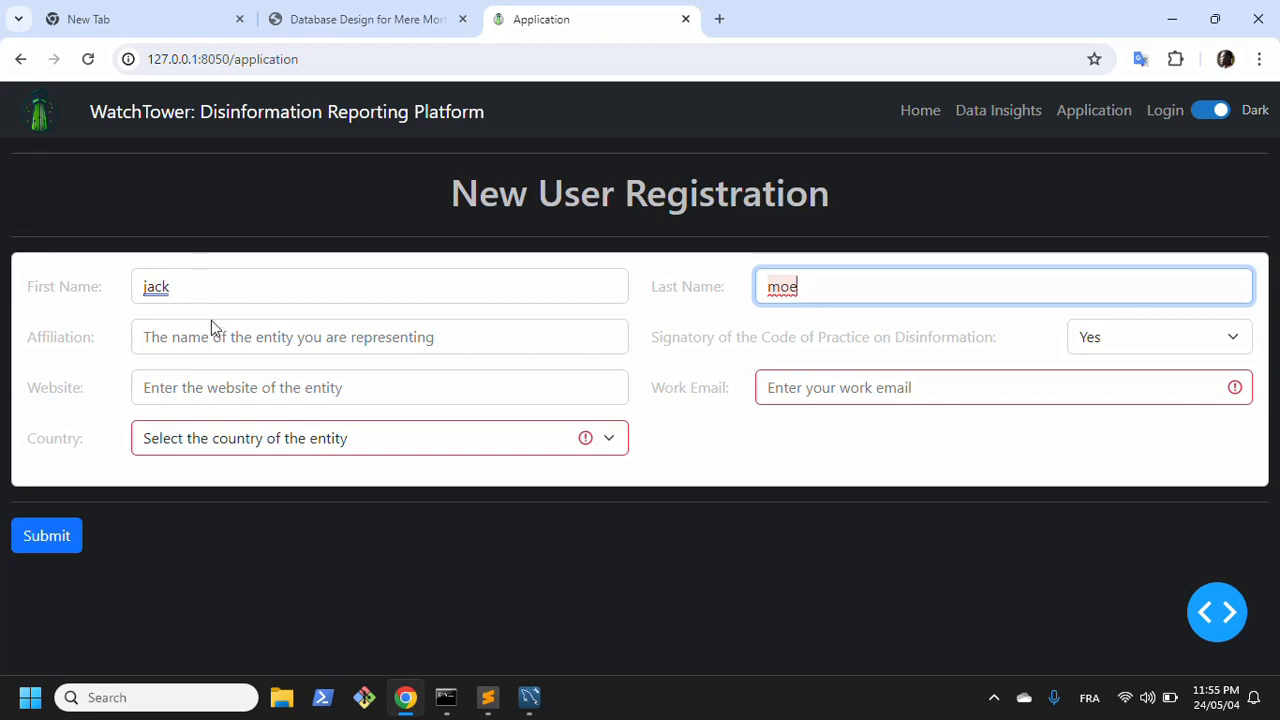
Step: Enter Hope as the affiliation in the new user registration form
left_click(216, 330)
type("Hope")
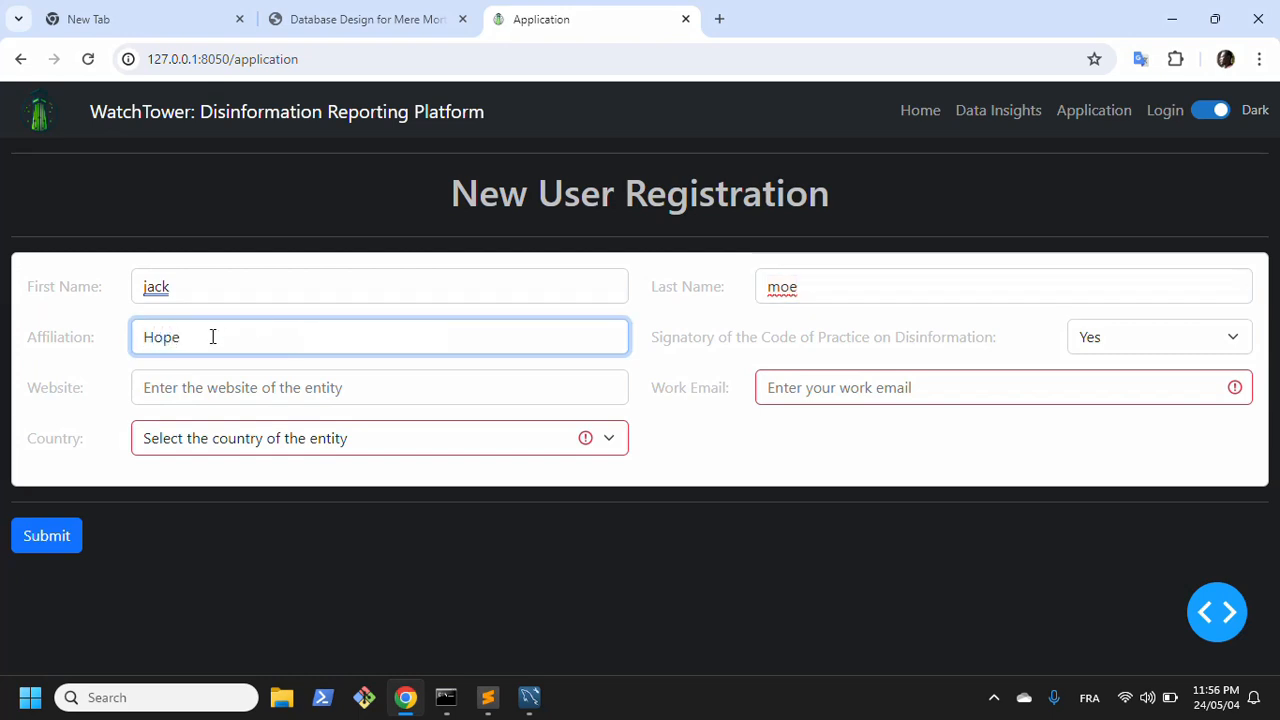
Step: Switch to MySQL Workbench, rerun the SELECT query on the entity table, and return to the registration form in the browser
left_click(529, 697)
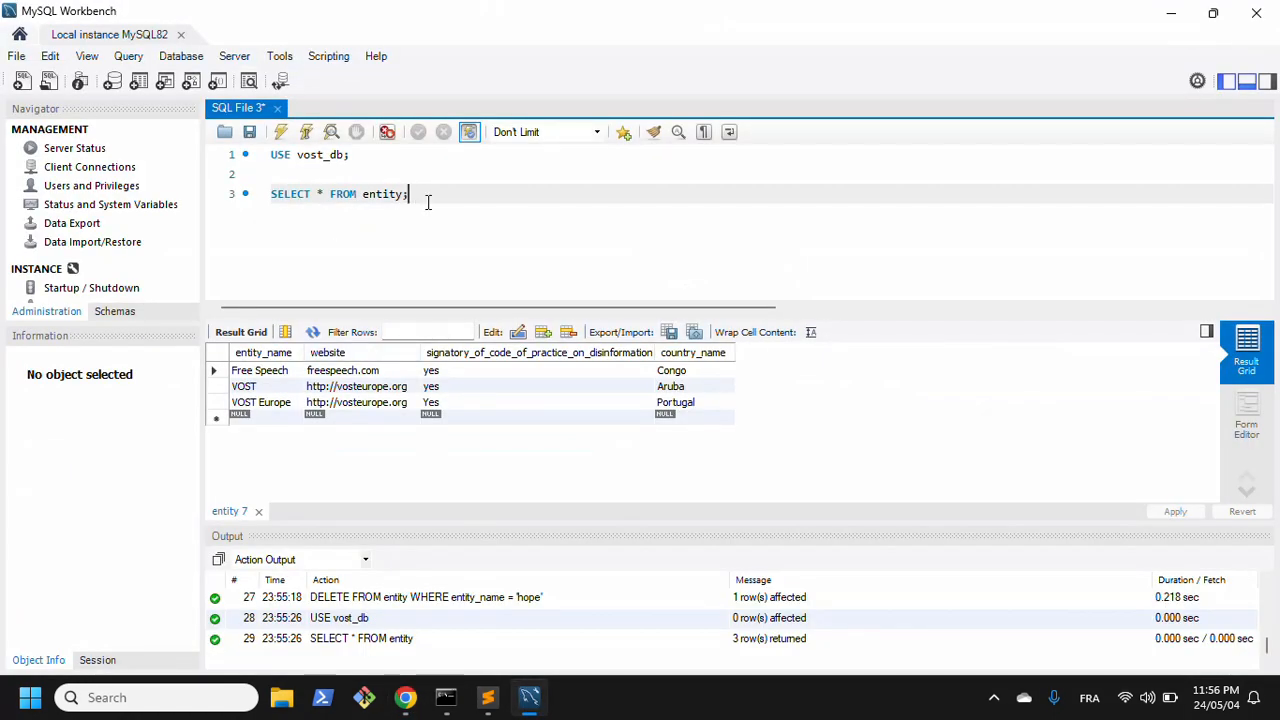
key("ctrl+shift+Return")
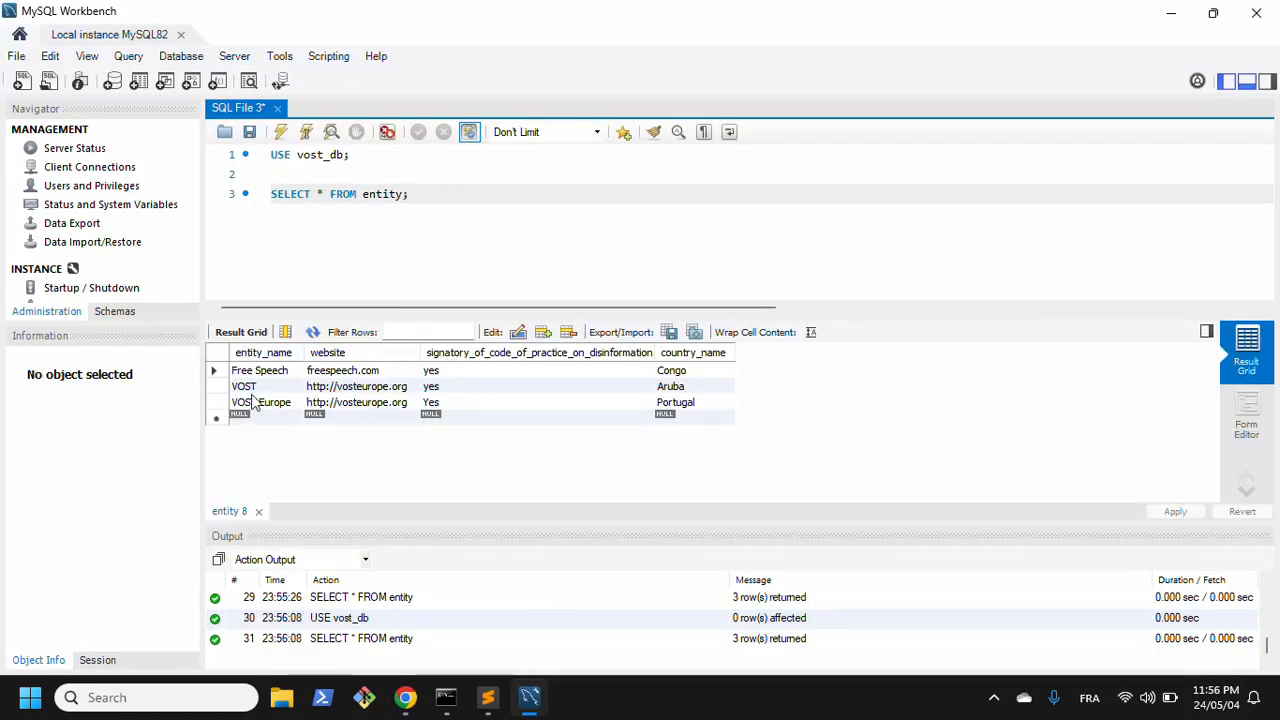
left_click(1166, 22)
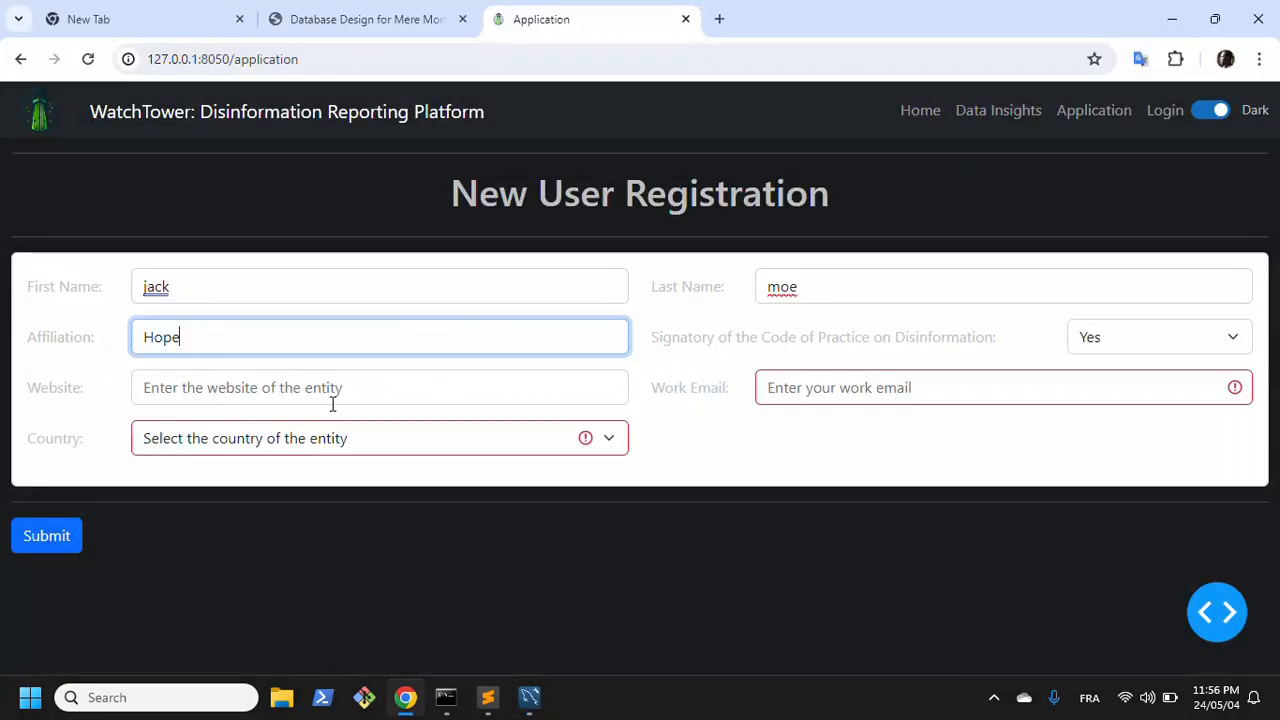
left_click(220, 390)
type("h")
key("BackSpace")
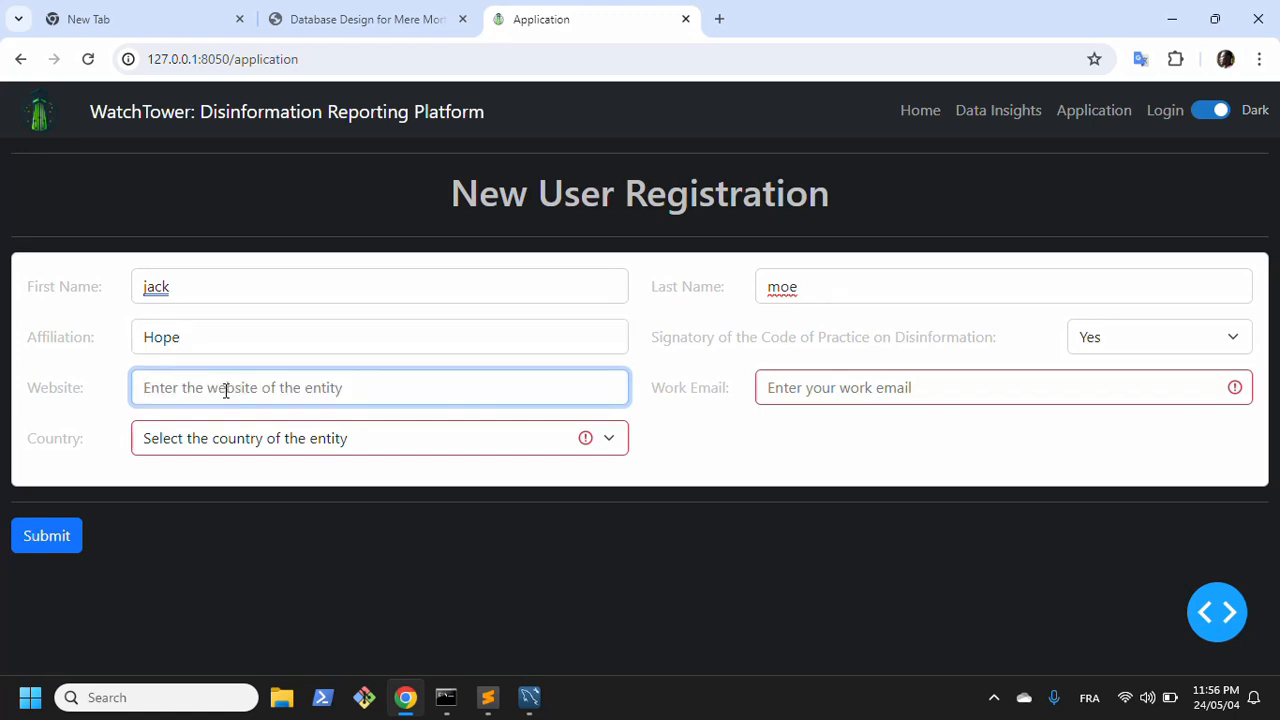
type("http")
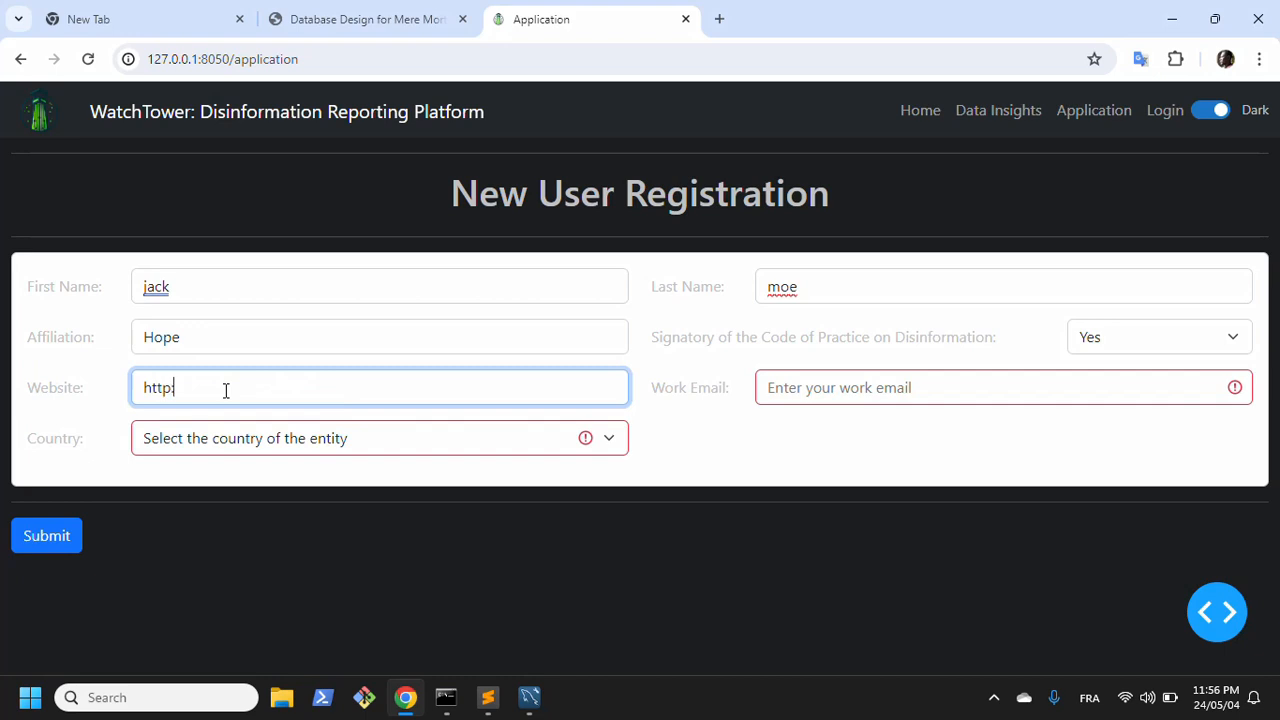
type("://hope.com")
Step: Fill in the new user's work email in the registration form
left_click(849, 387)
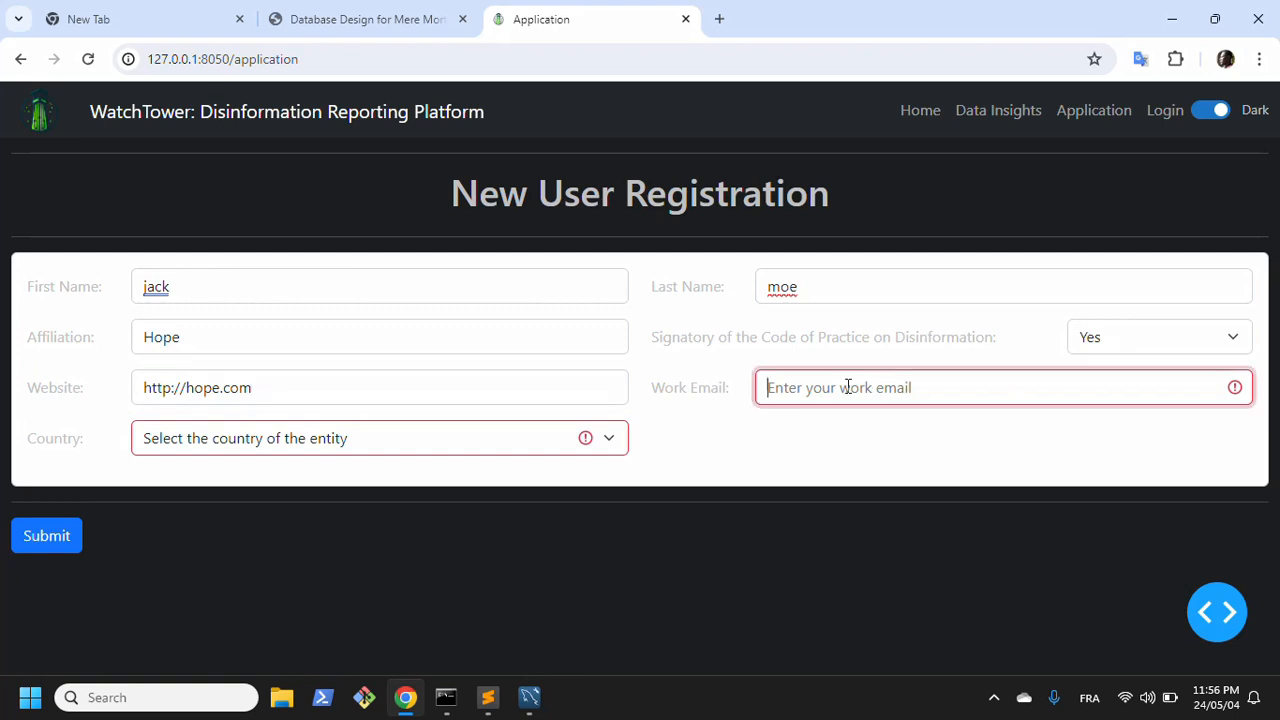
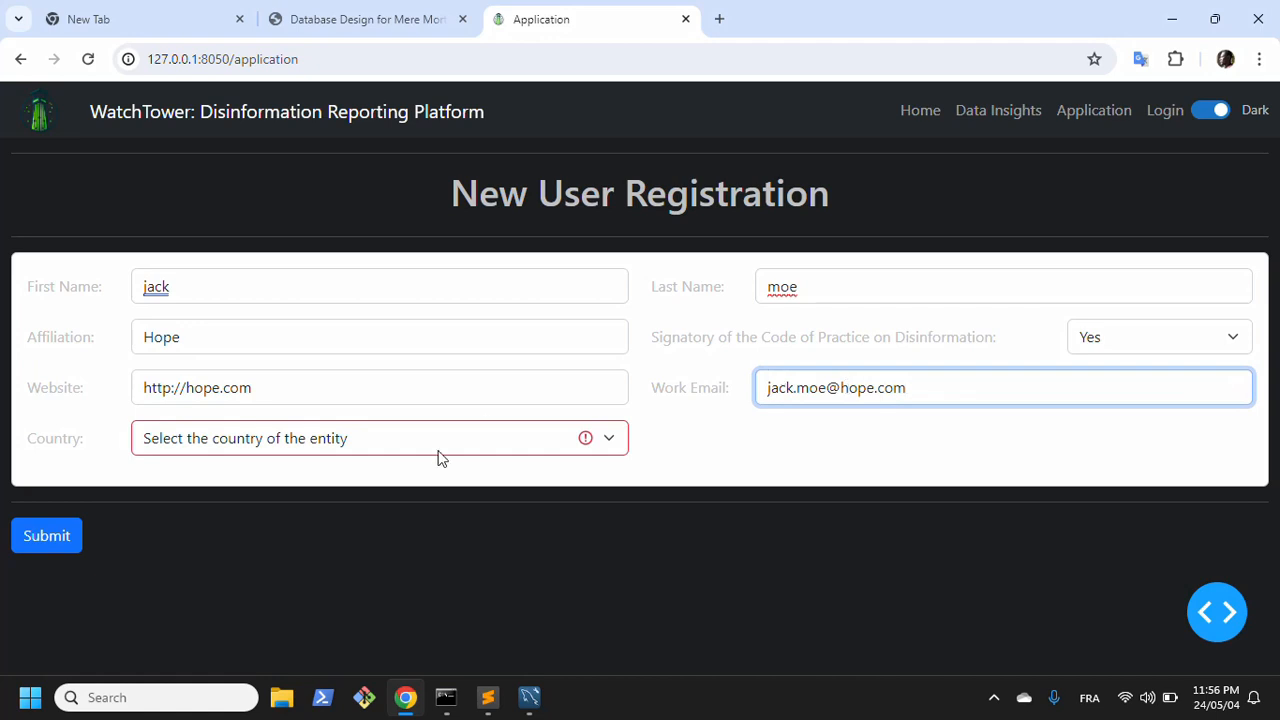
Step: Choose Australia as the entity's country and submit the registration
left_click(265, 446)
type("au")
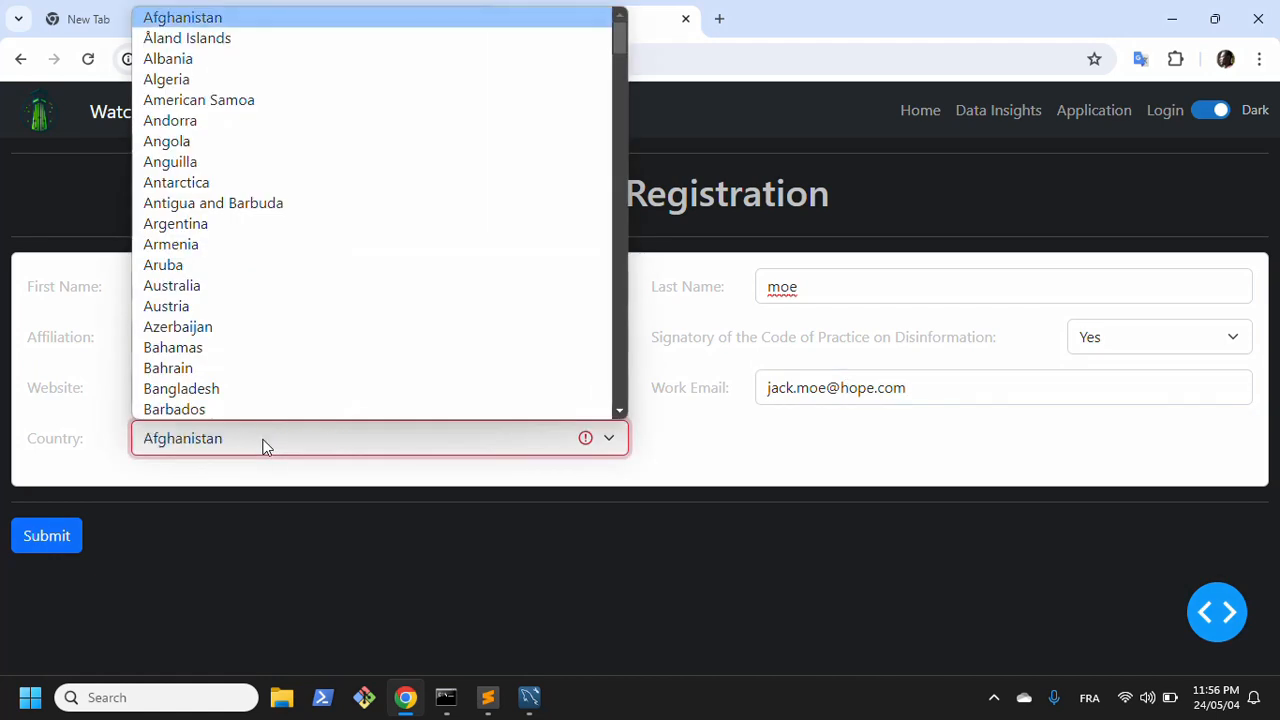
left_click(185, 287)
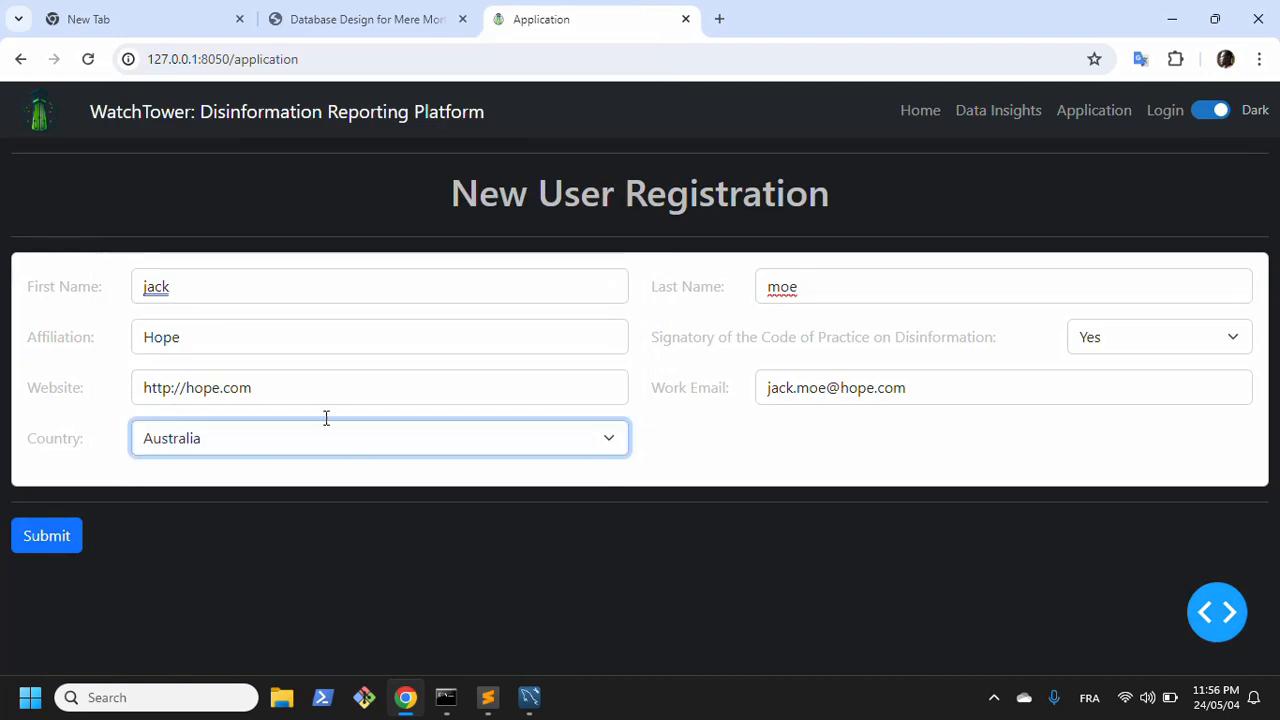
left_click(304, 477)
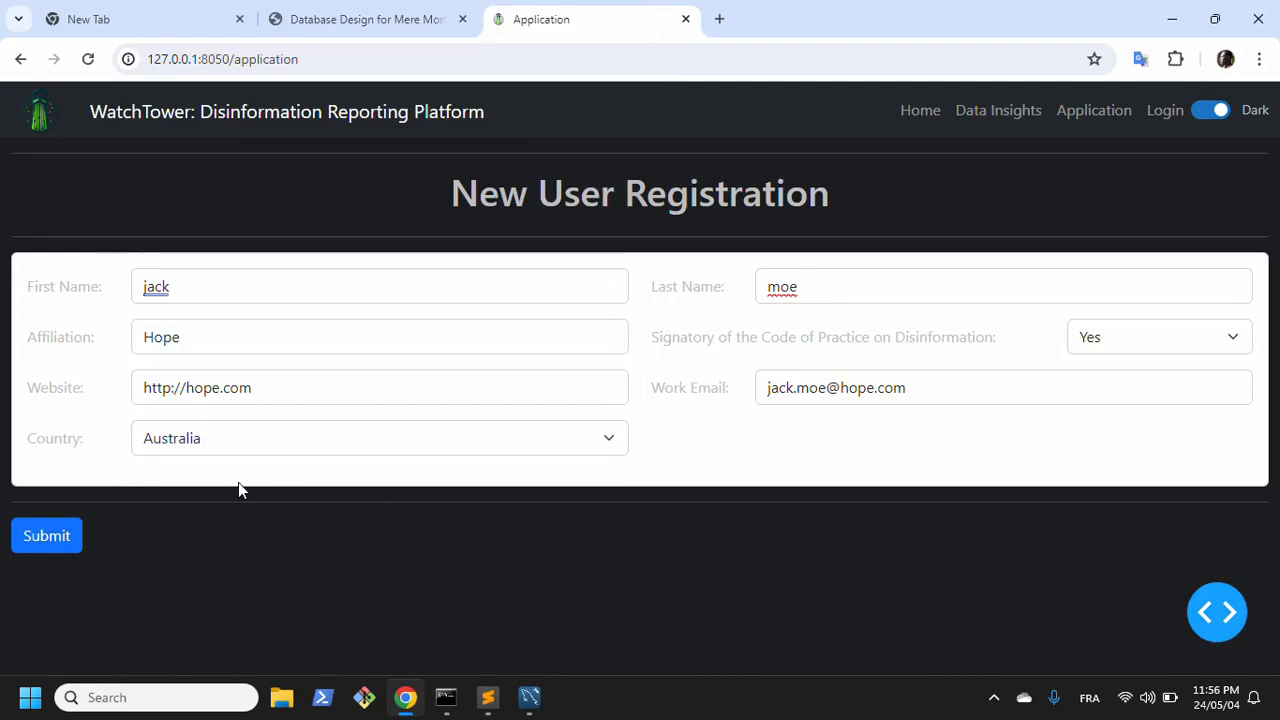
left_click(45, 538)
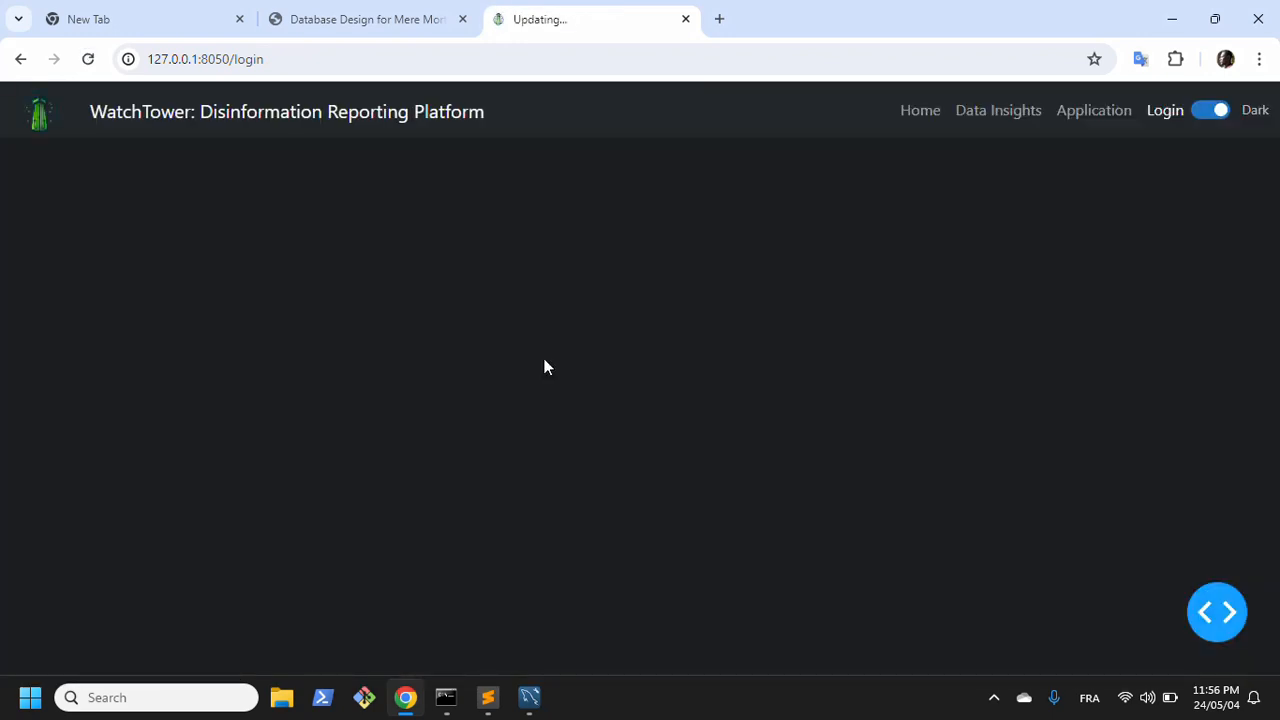
Step: Switch to MySQL Workbench, rerun the entity table query, and select the Hope entry in the results
left_click(529, 697)
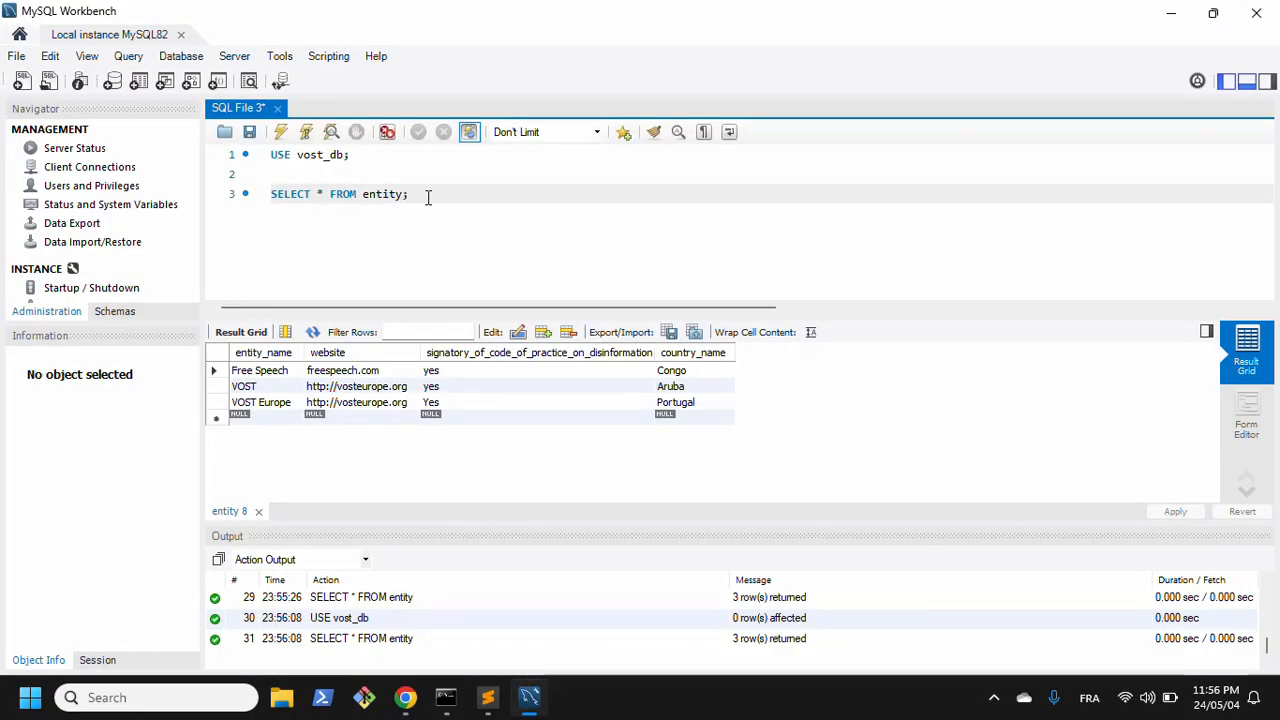
key("ctrl+shift+Return")
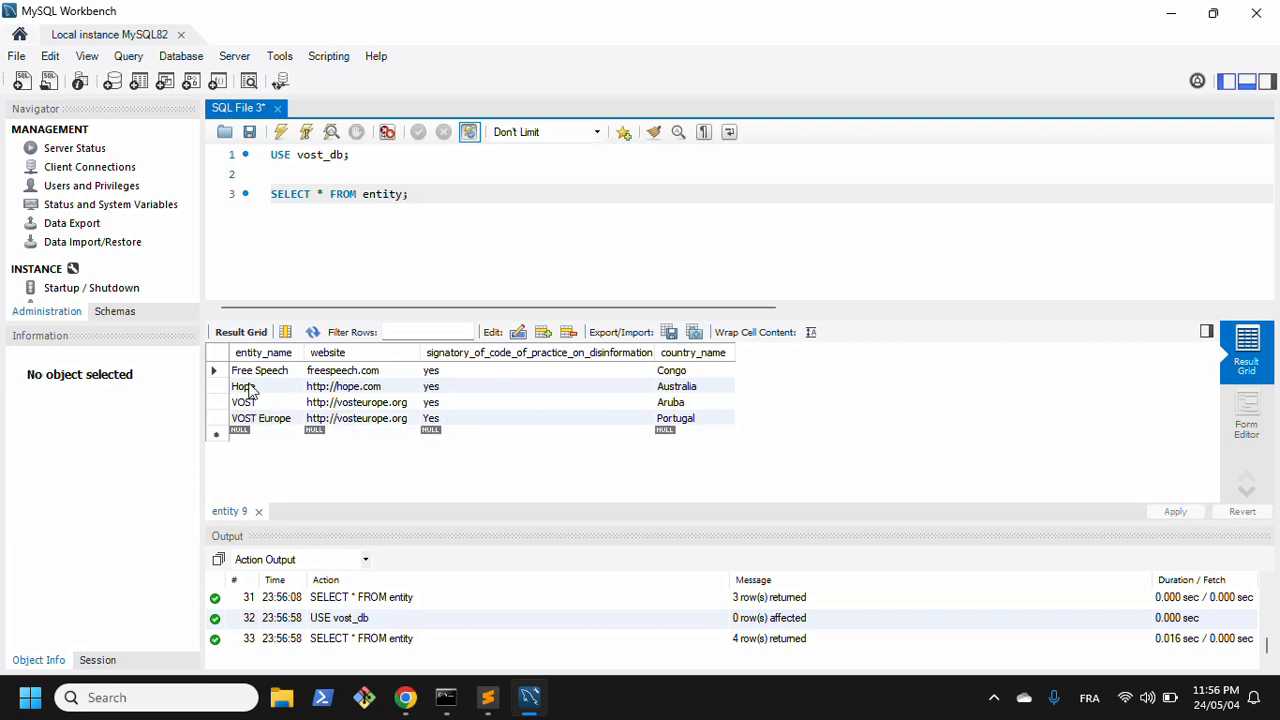
left_click(248, 390)
Step: Change the query to select from vetted_user WHERE work_email LIKE the user's email prefix followed by %, and run it
left_click(320, 193)
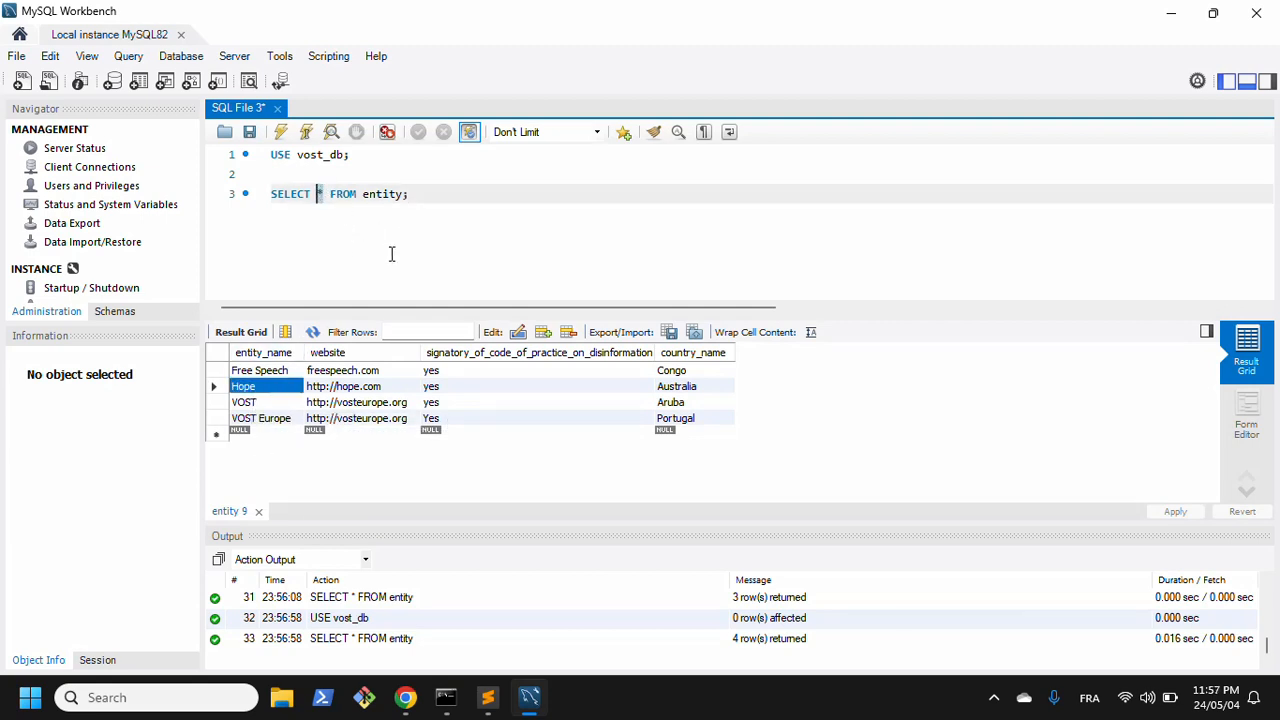
left_click_drag(403, 193, 362, 193)
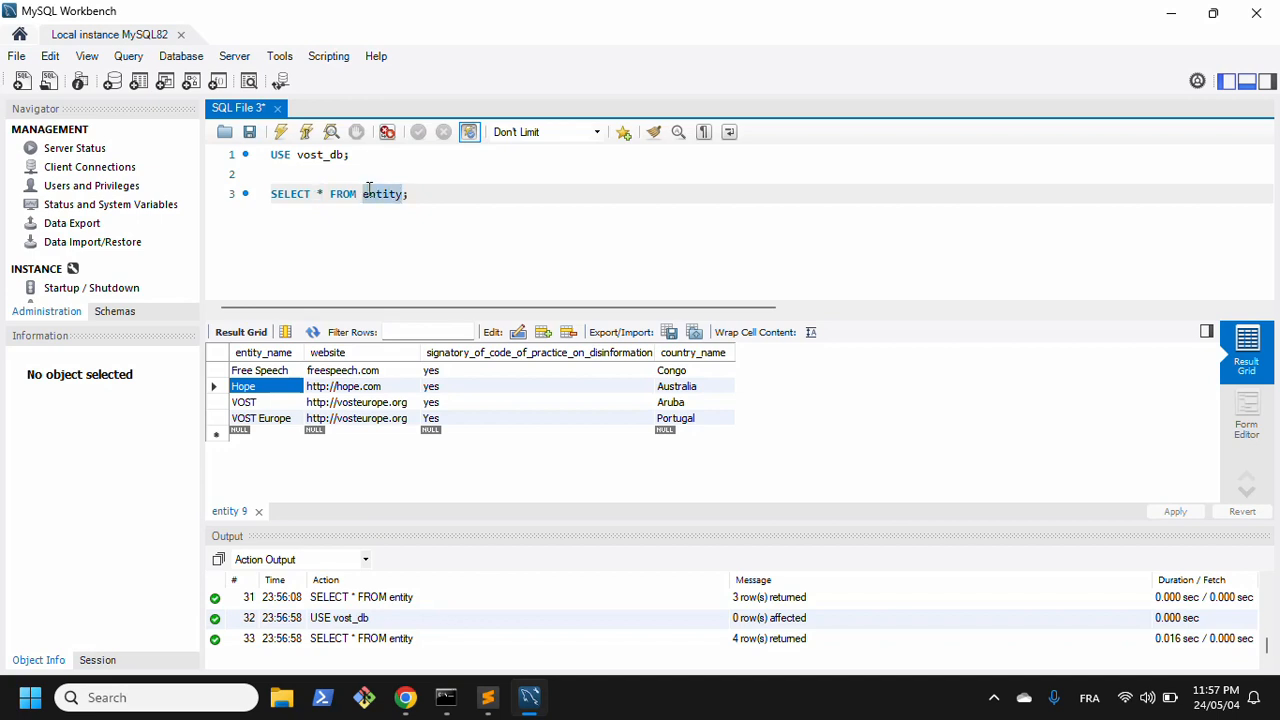
type("vettedus")
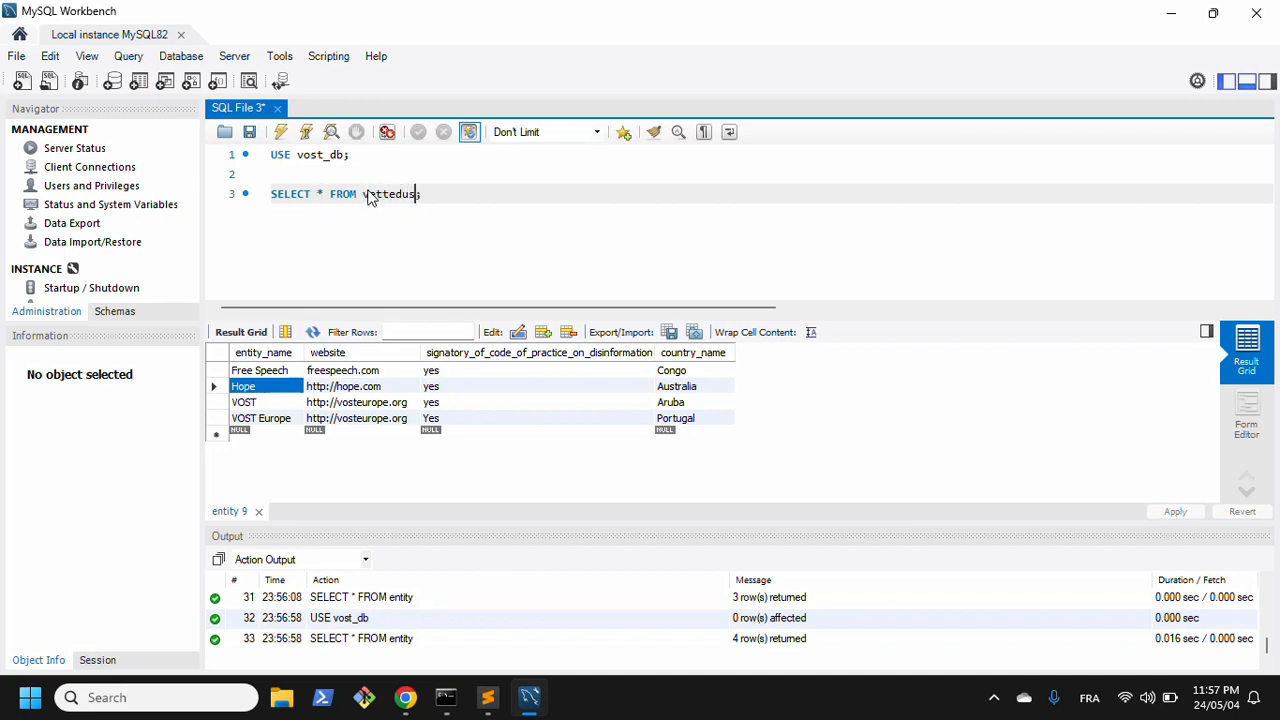
key("BackSpace")
key("BackSpace")
type("_use")
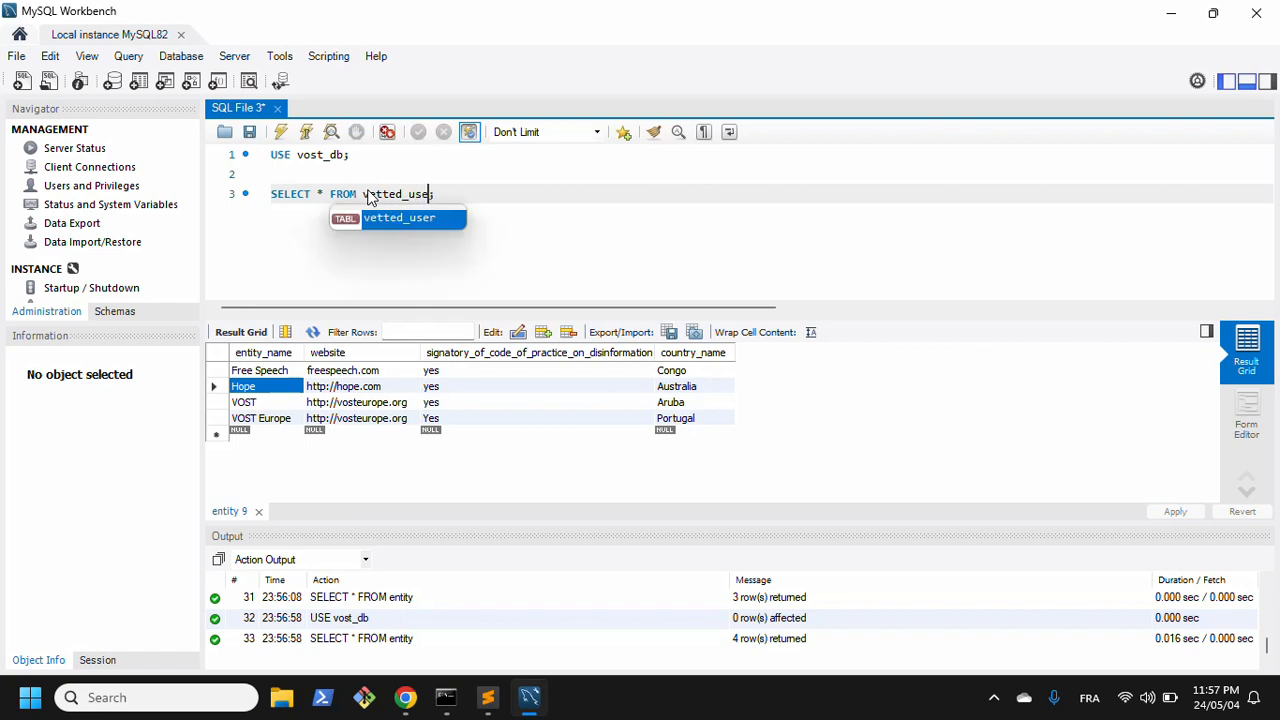
type("r WHERE work_email")
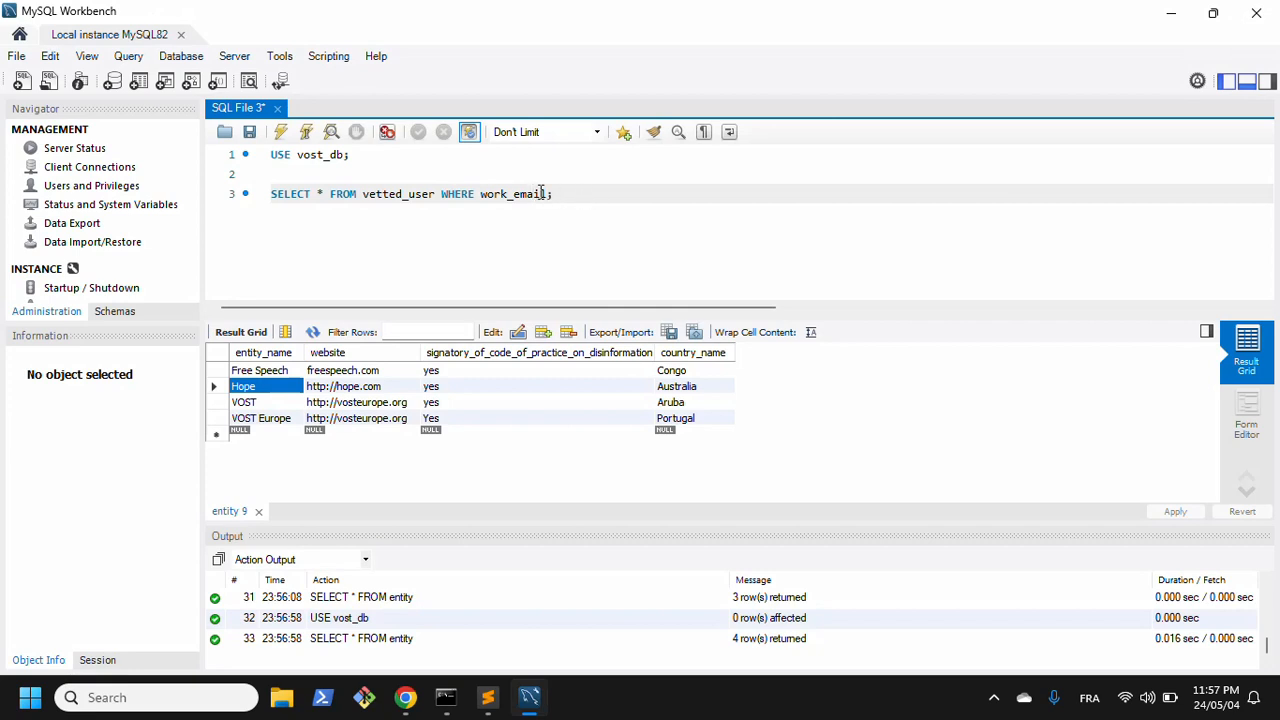
left_click(549, 193)
key("ctrl+Return")
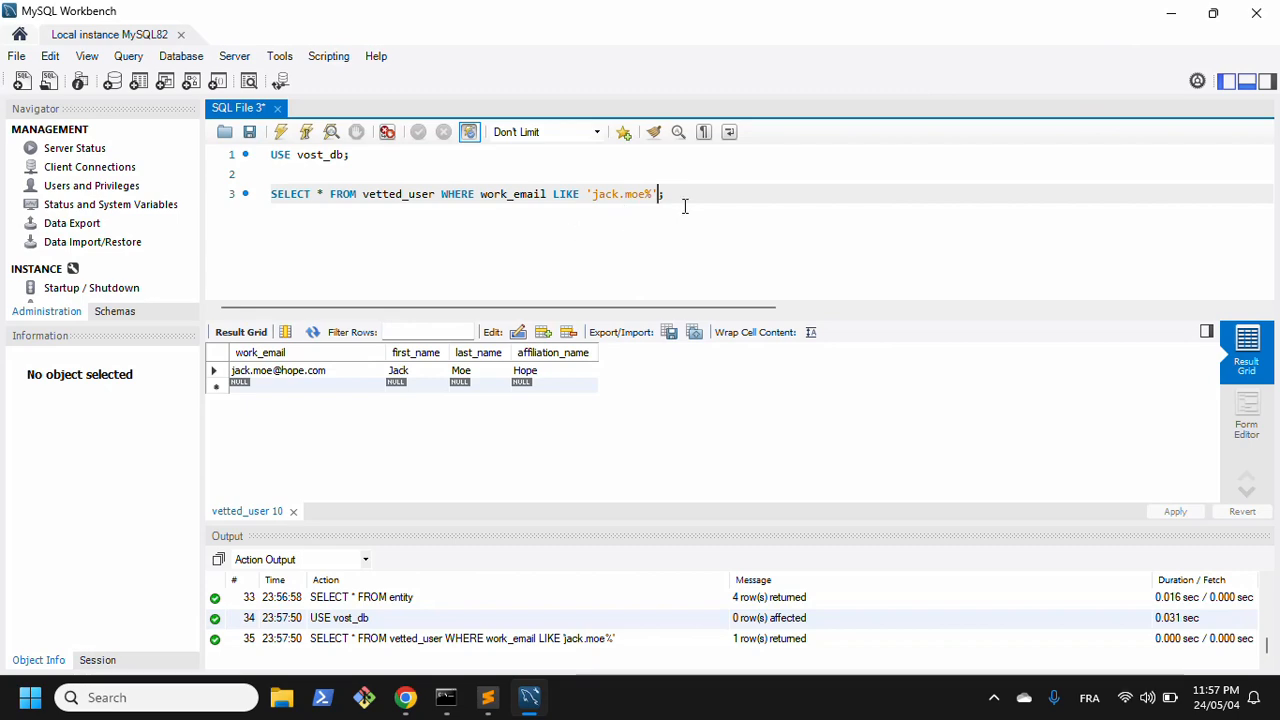
Step: Return to the browser's login page and try to log in with the user's work email lacking its final letter
left_click(1171, 12)
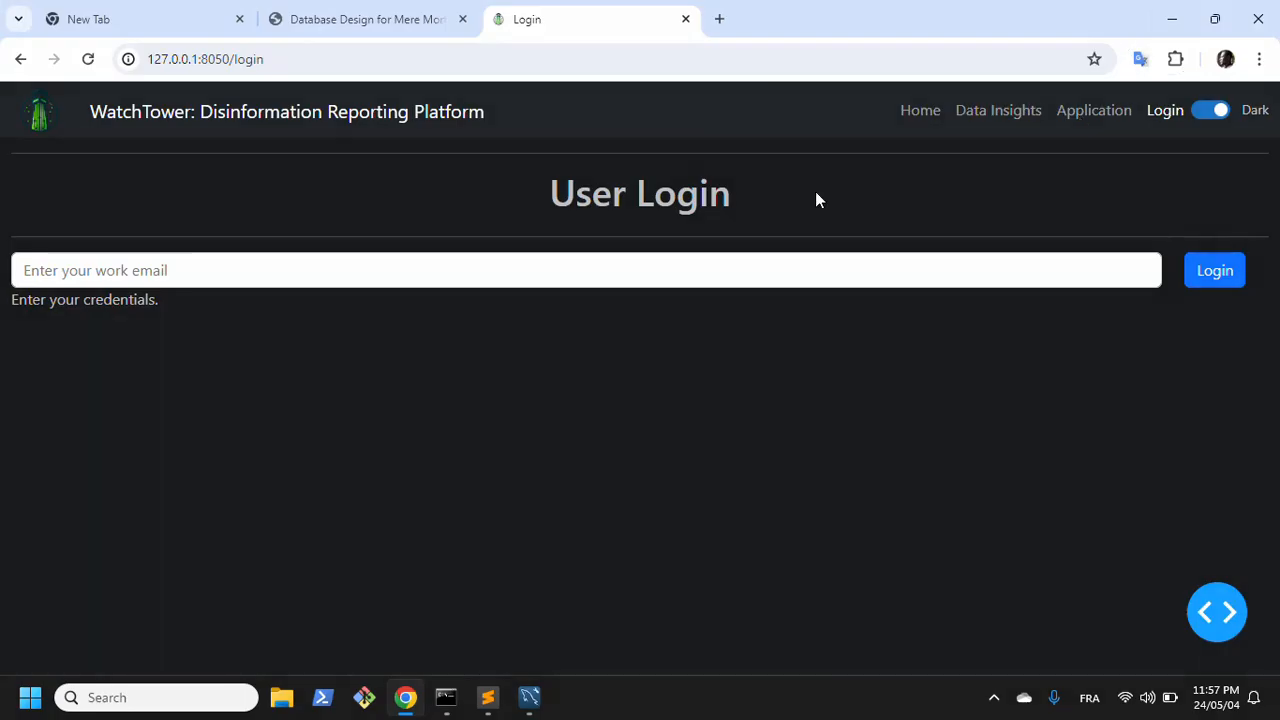
left_click(729, 277)
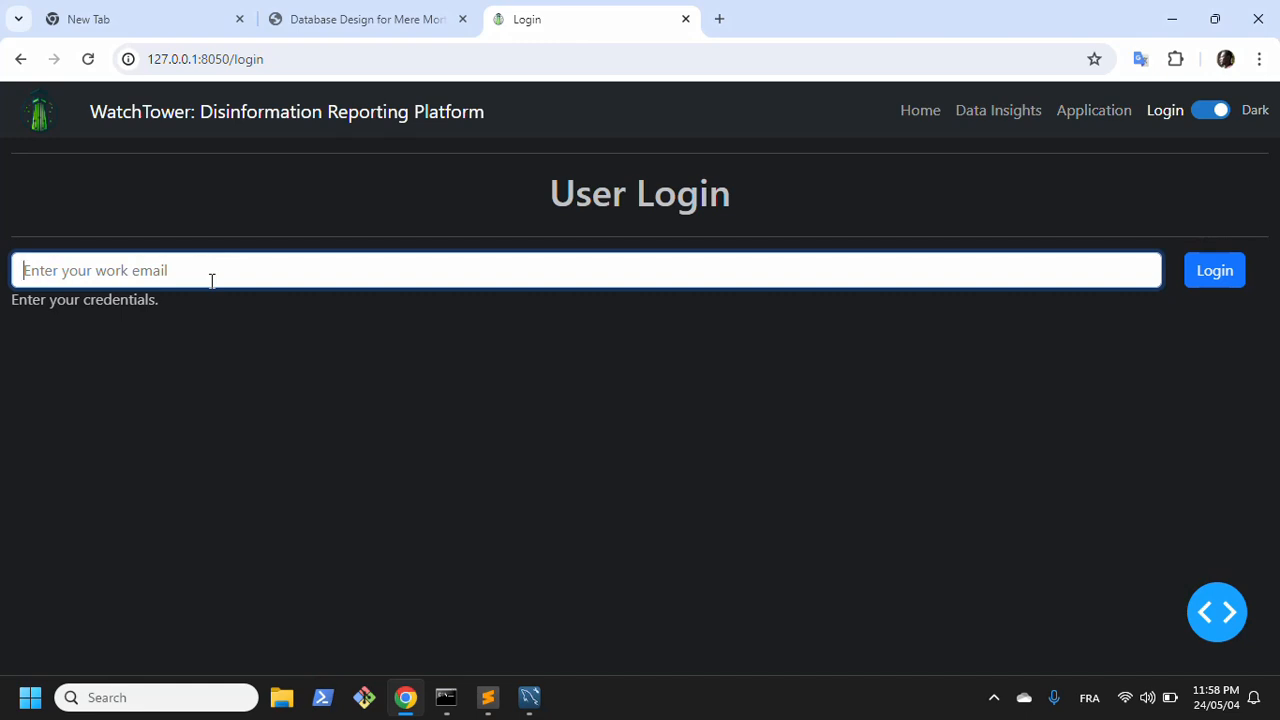
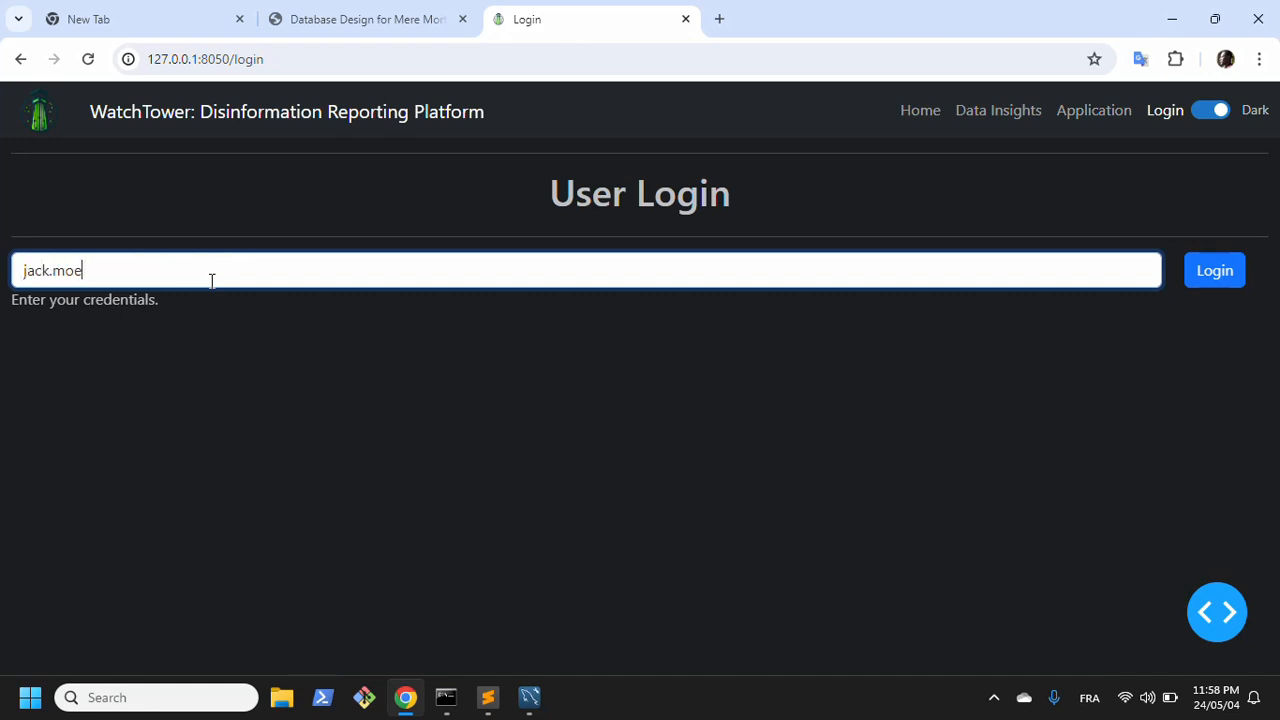
left_click(1222, 278)
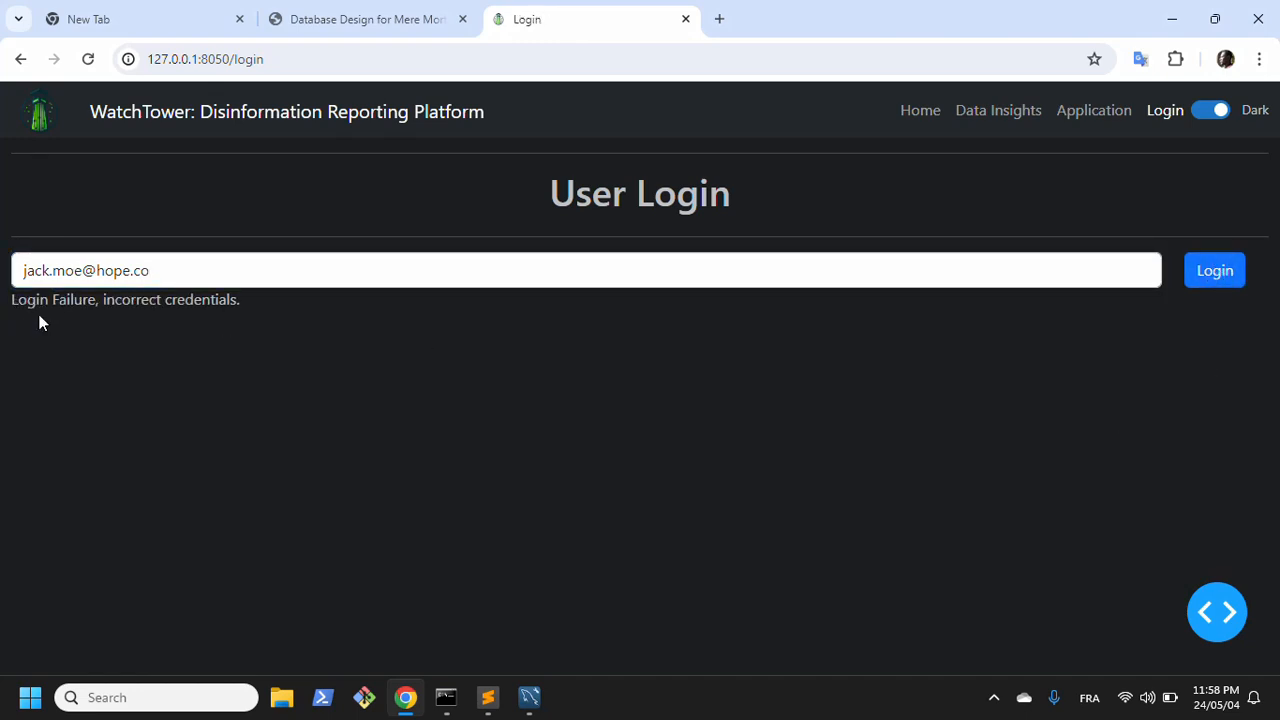
Step: Correct the ending of the work email to .com and log in
left_click(181, 277)
type("m")
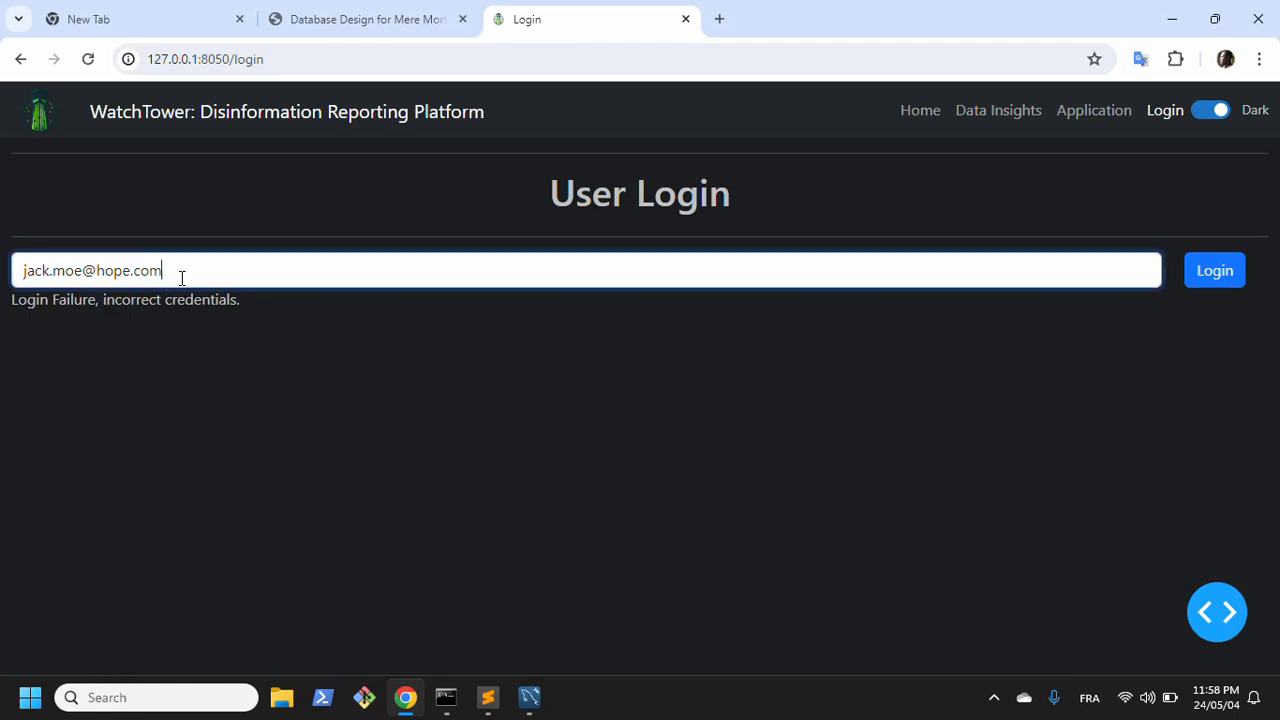
left_click(1214, 269)
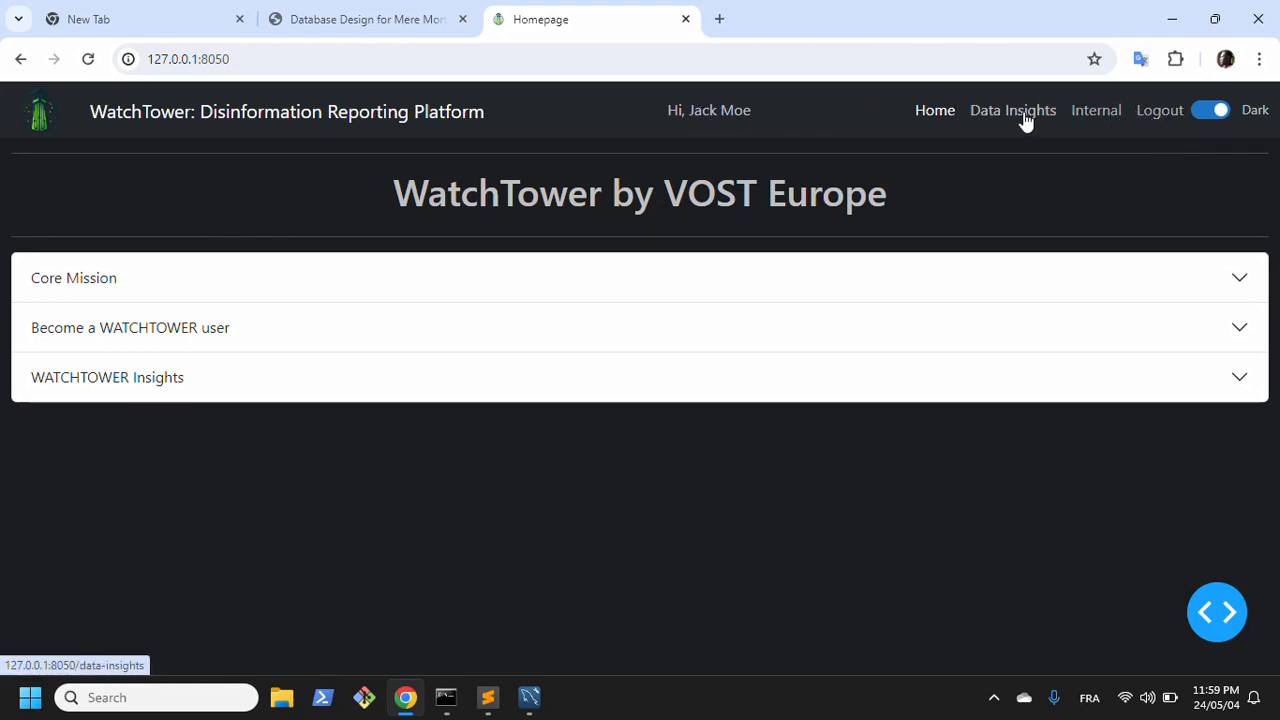
Step: Log out of the platform and request the internal page at 127.0.0.1:8050/internal
left_click(1158, 116)
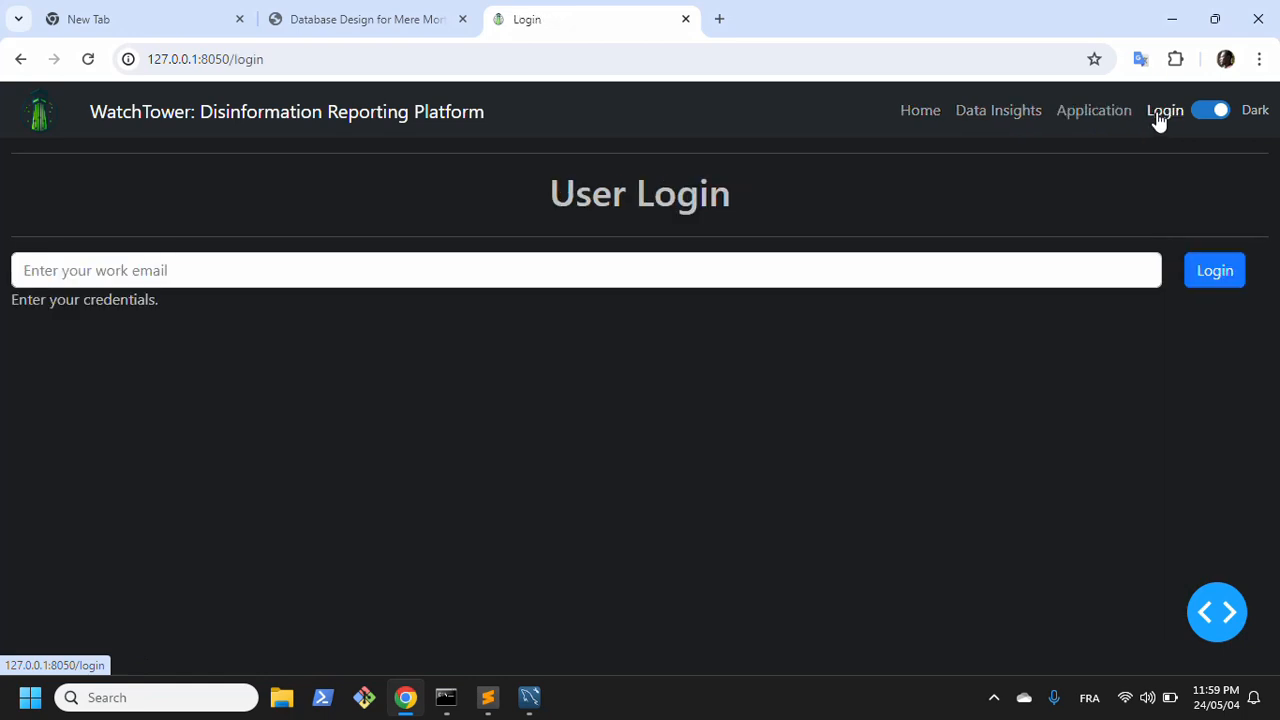
left_click(410, 59)
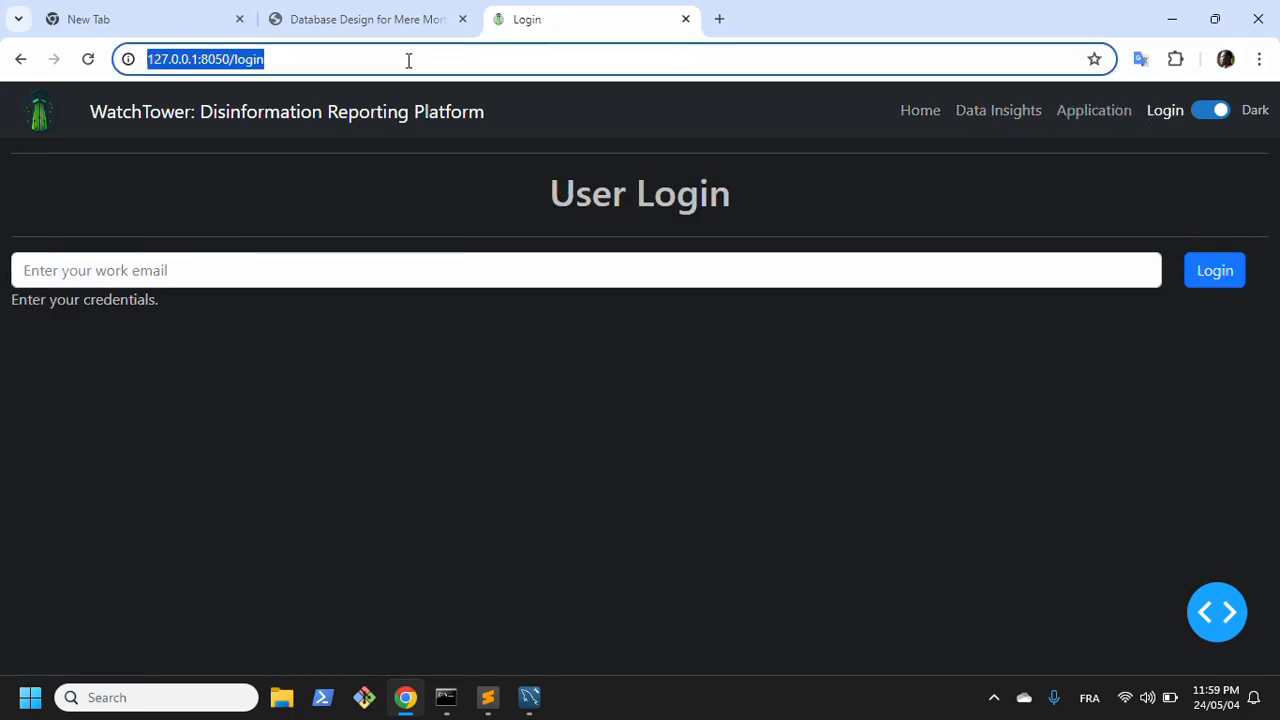
left_click(413, 60)
key("BackSpace")
key("BackSpace")
key("BackSpace")
key("BackSpace")
key("BackSpace")
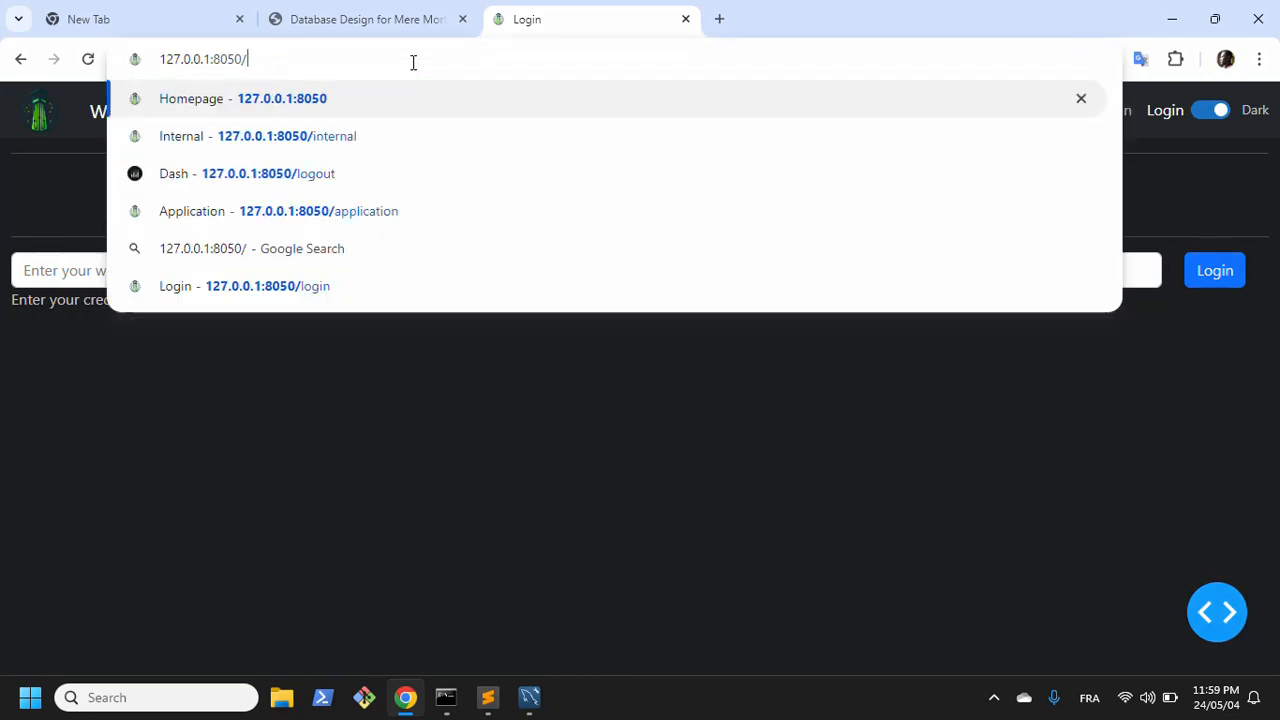
type("interna")
type("l")
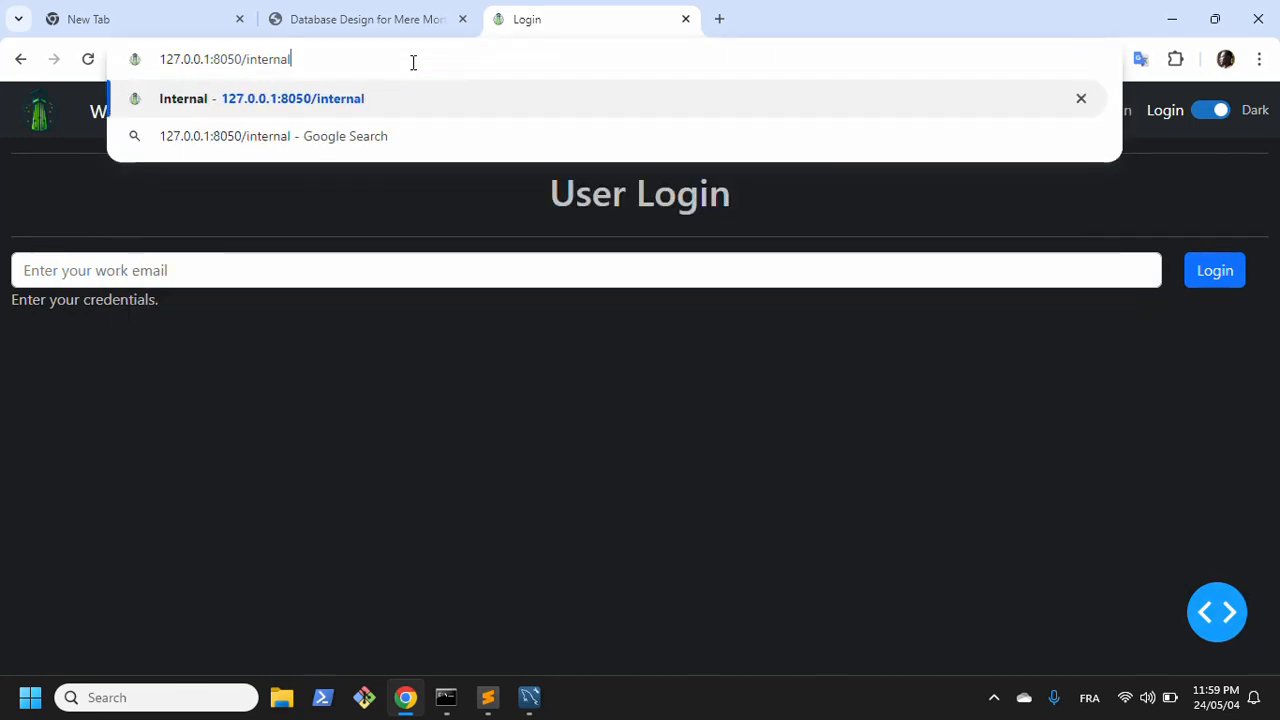
key("Return")
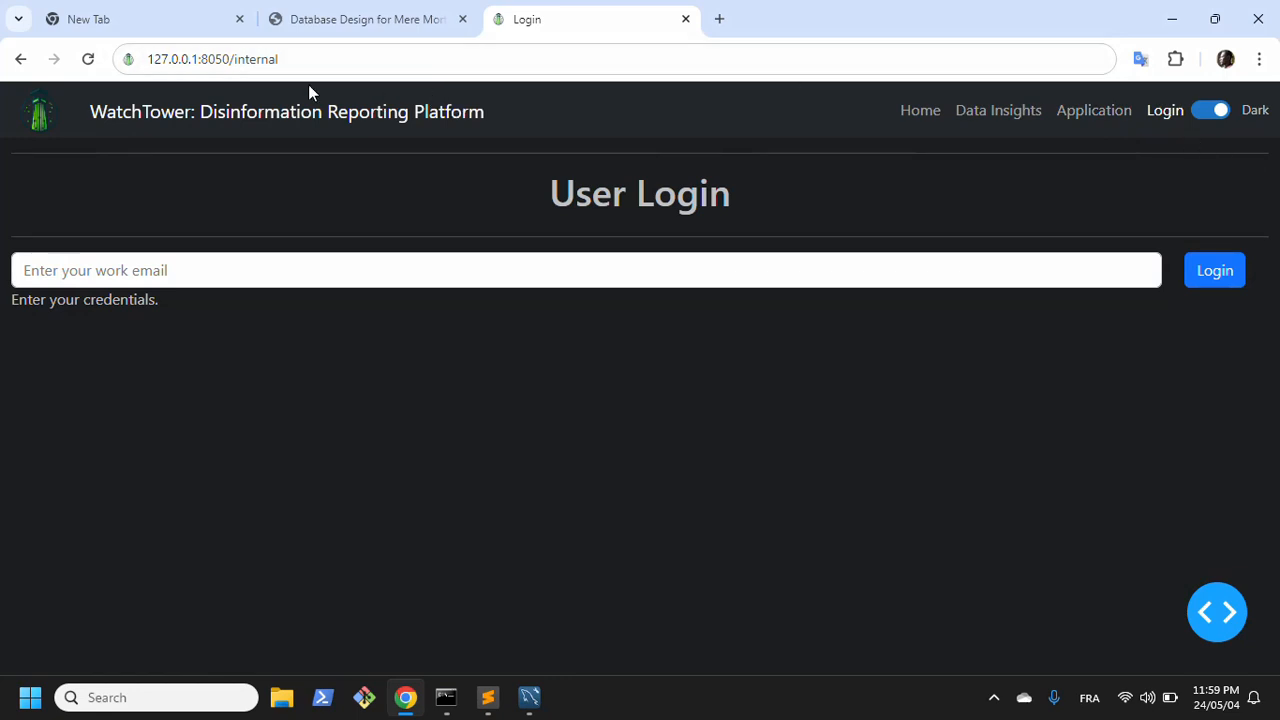
Step: Load the internal page's address again while logged out and go back to the login page
left_click(315, 57)
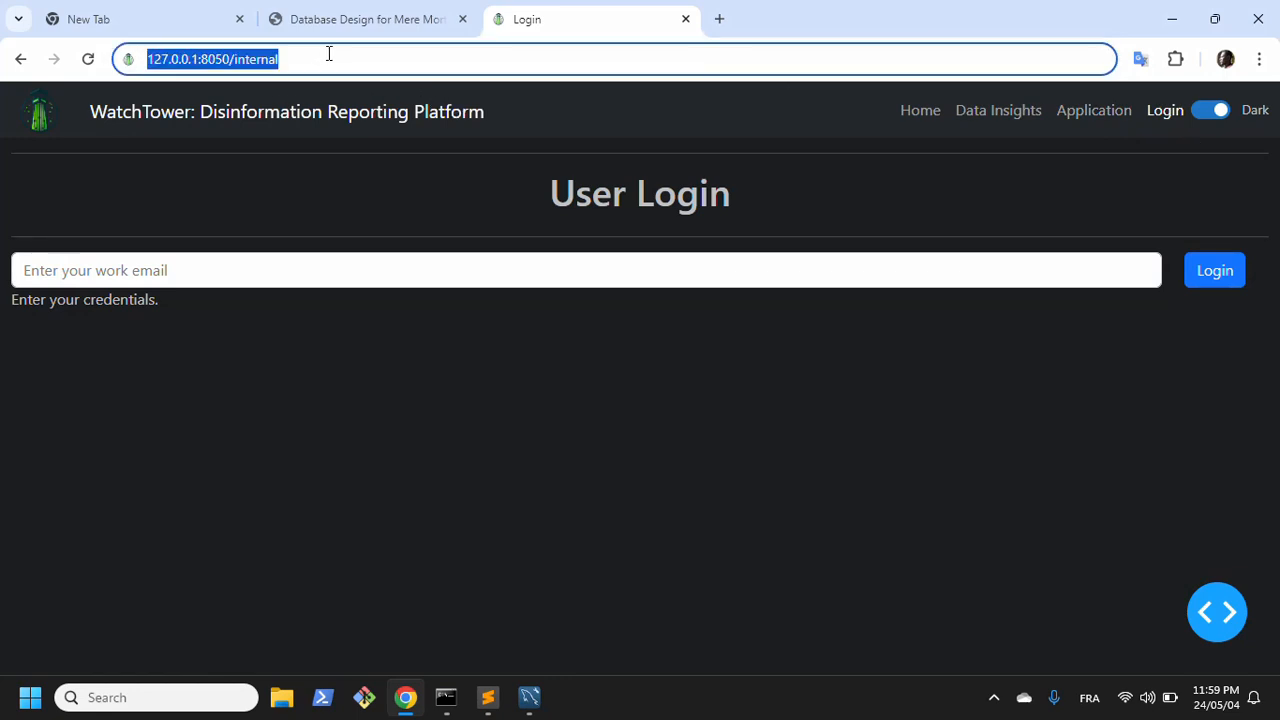
key("Return")
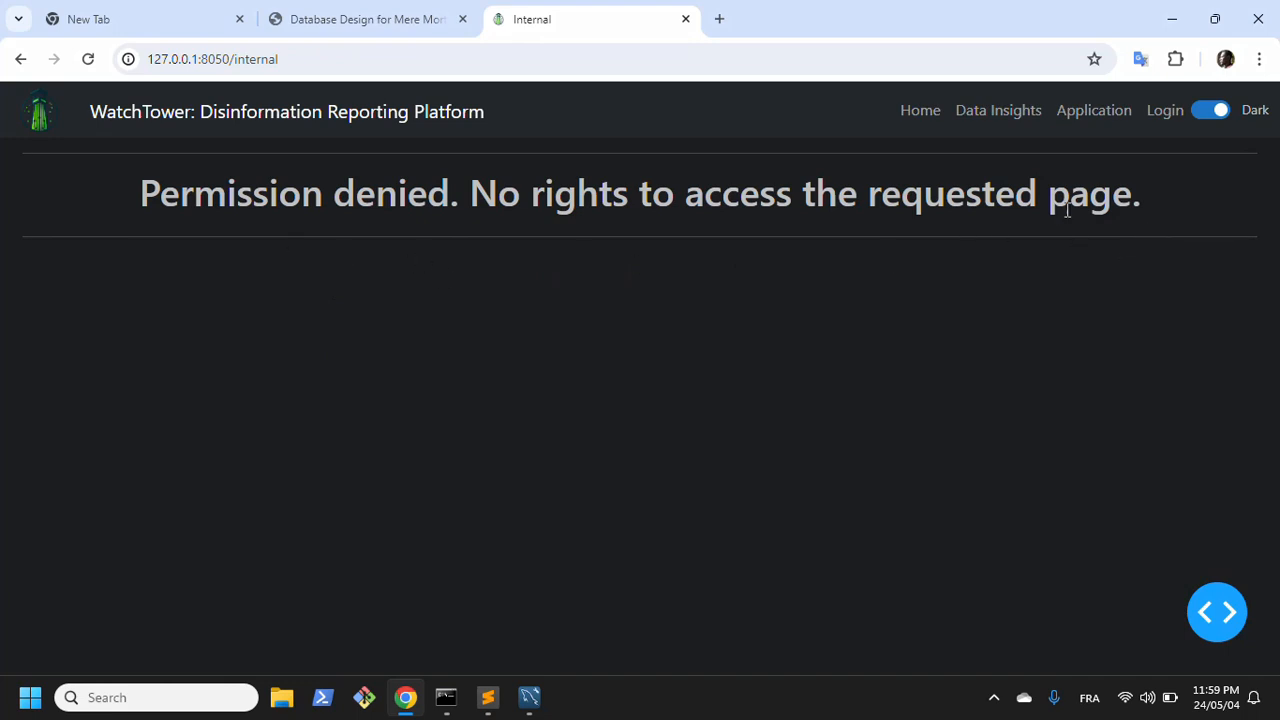
left_click(1165, 112)
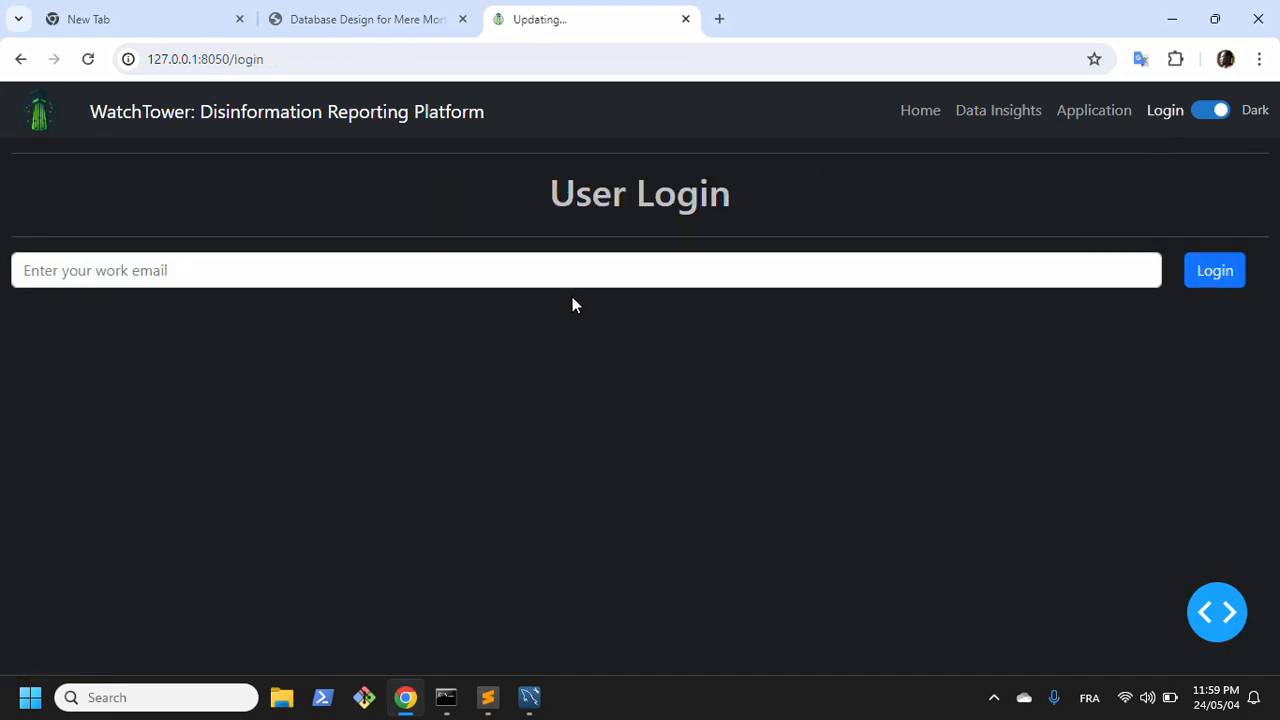
Step: Log in with the second user's work email and open the internal reports page
left_click(574, 276)
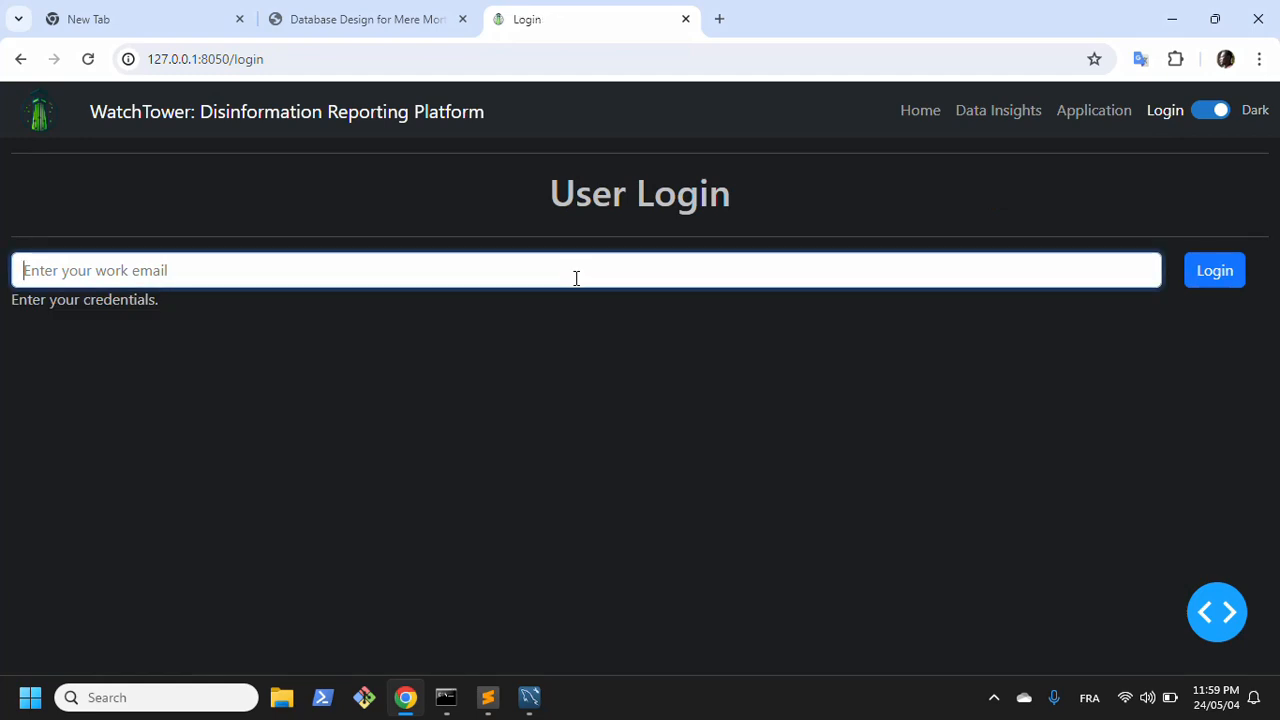
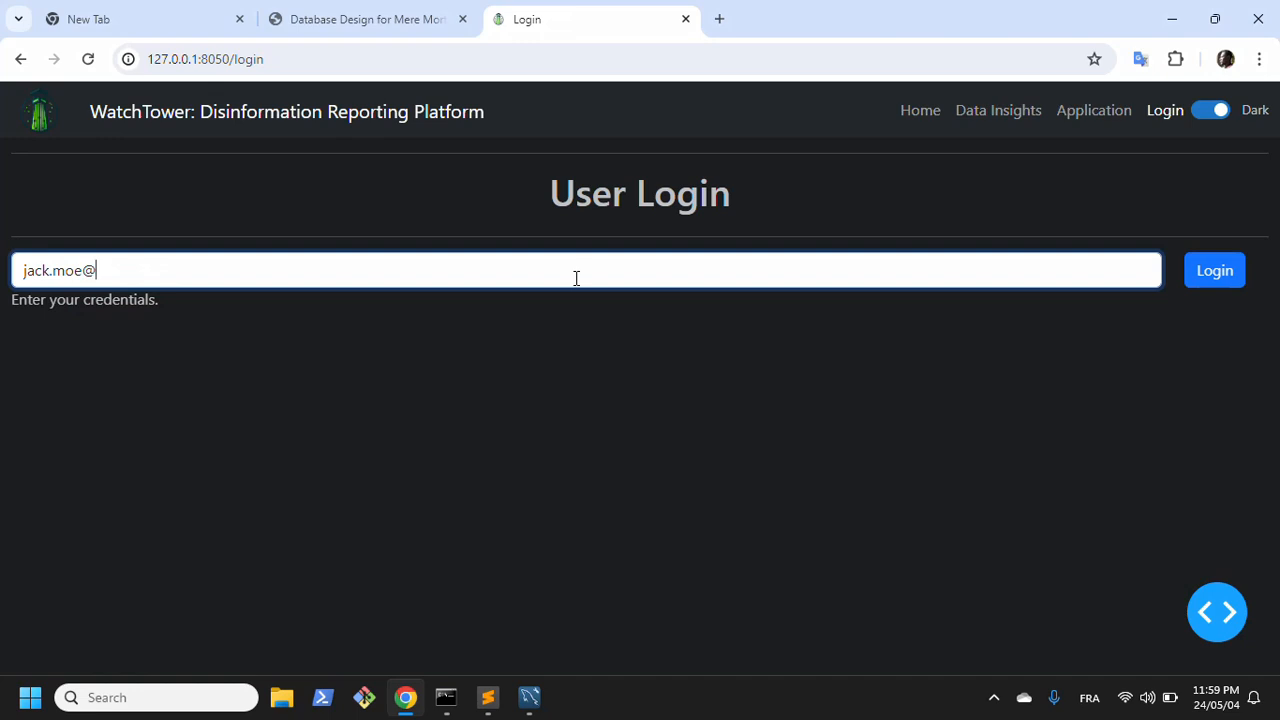
left_click(1213, 276)
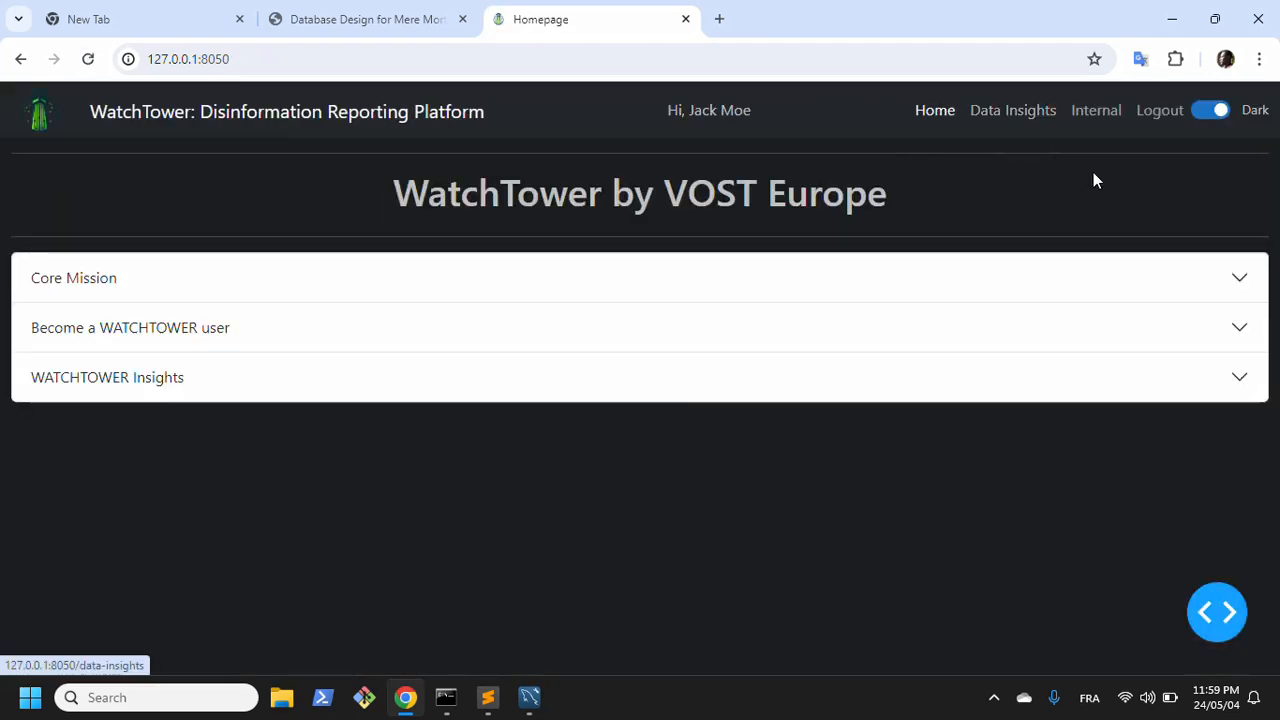
left_click(1096, 112)
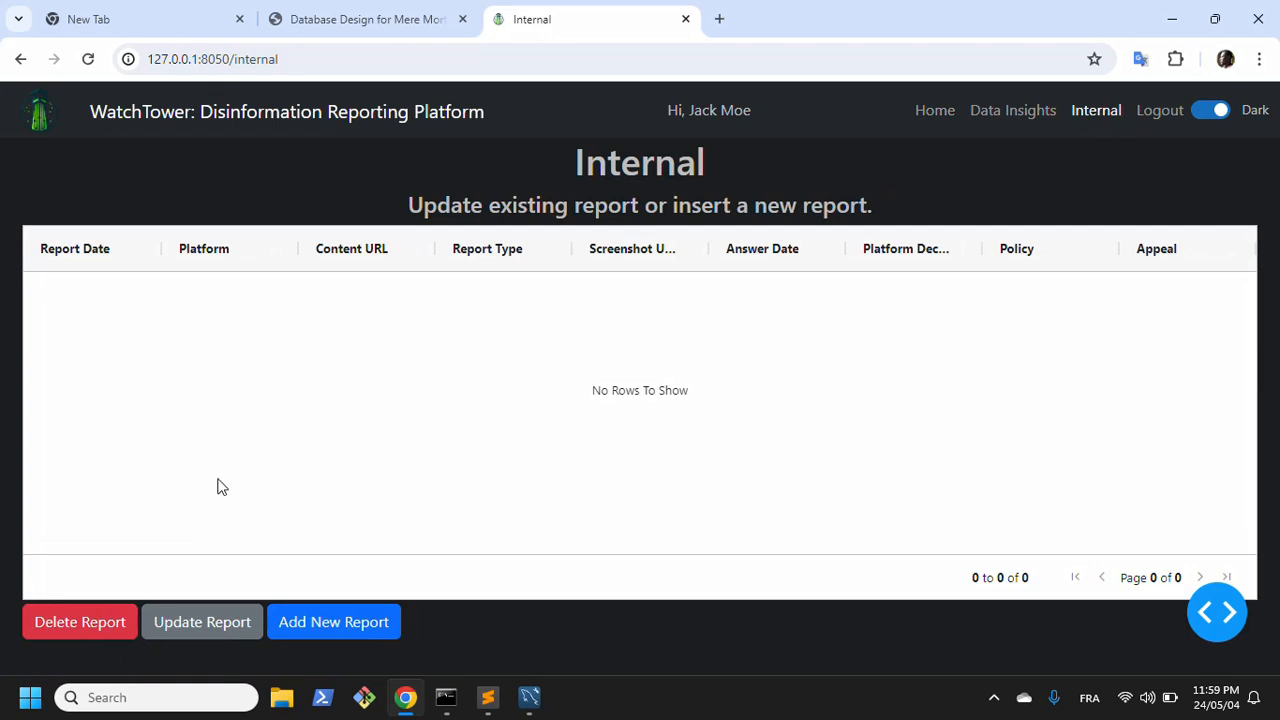
left_click(309, 637)
left_click(444, 256)
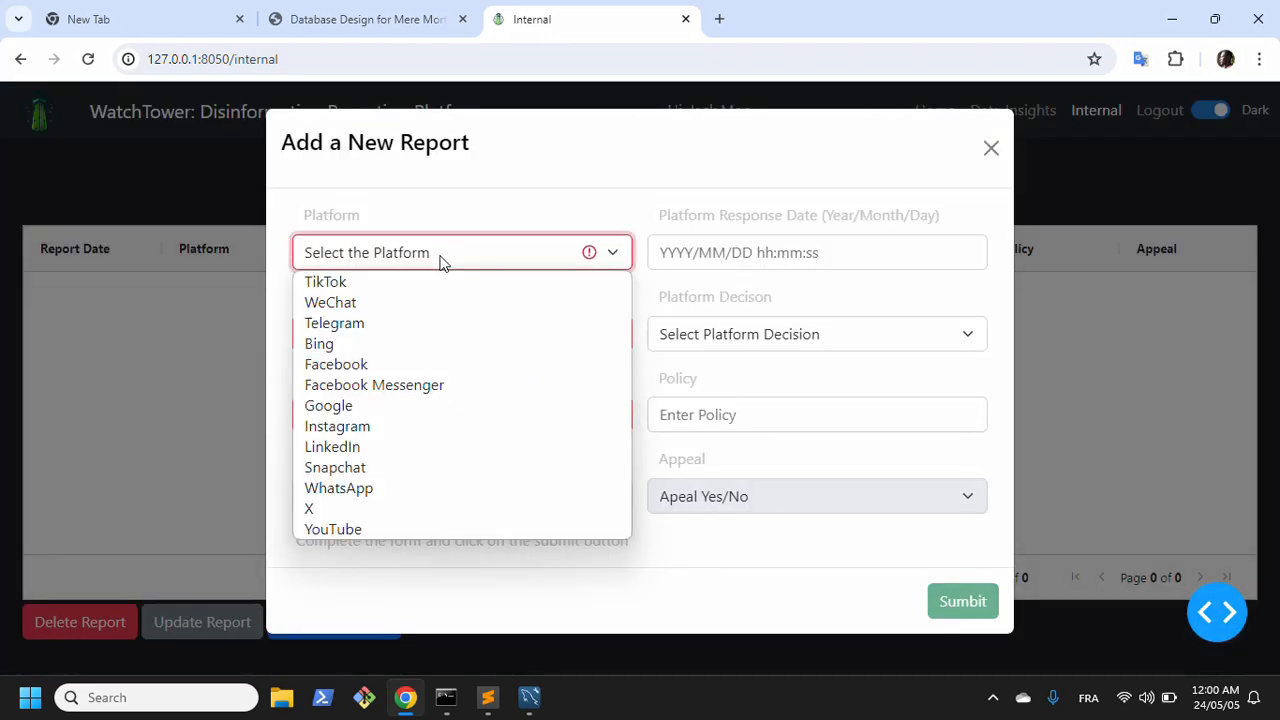
left_click(346, 364)
left_click(369, 338)
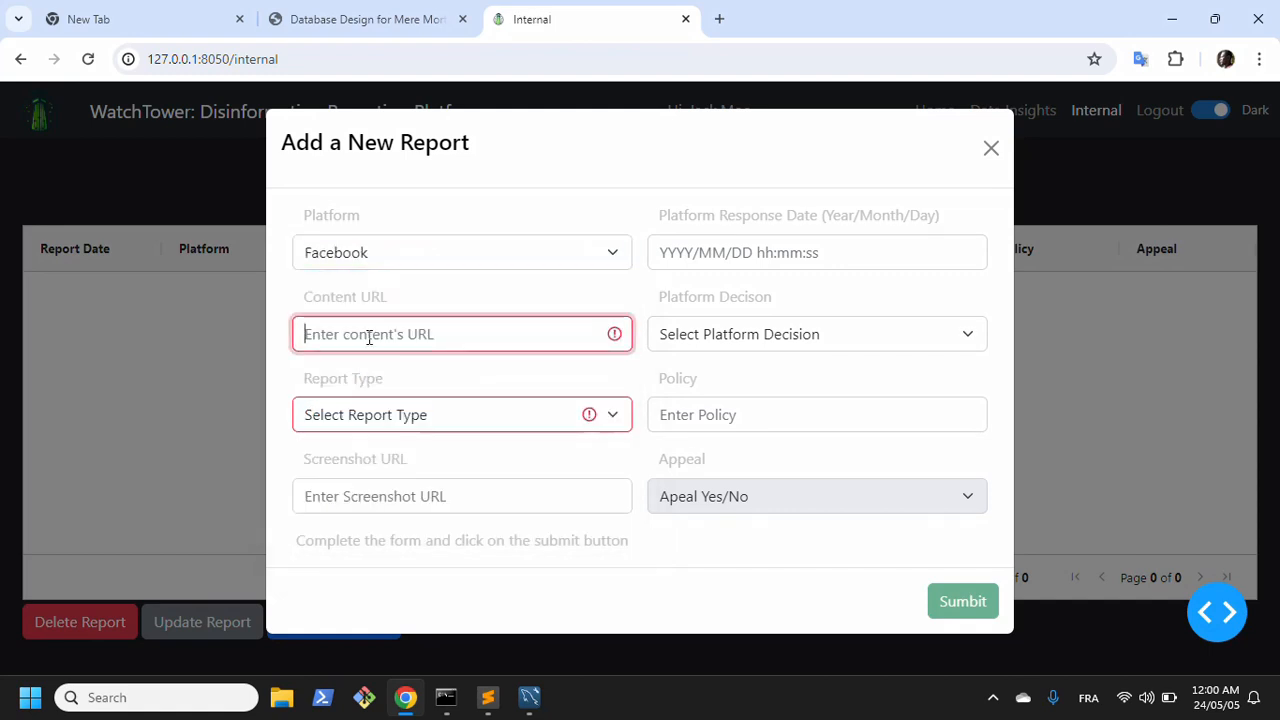
type("htt")
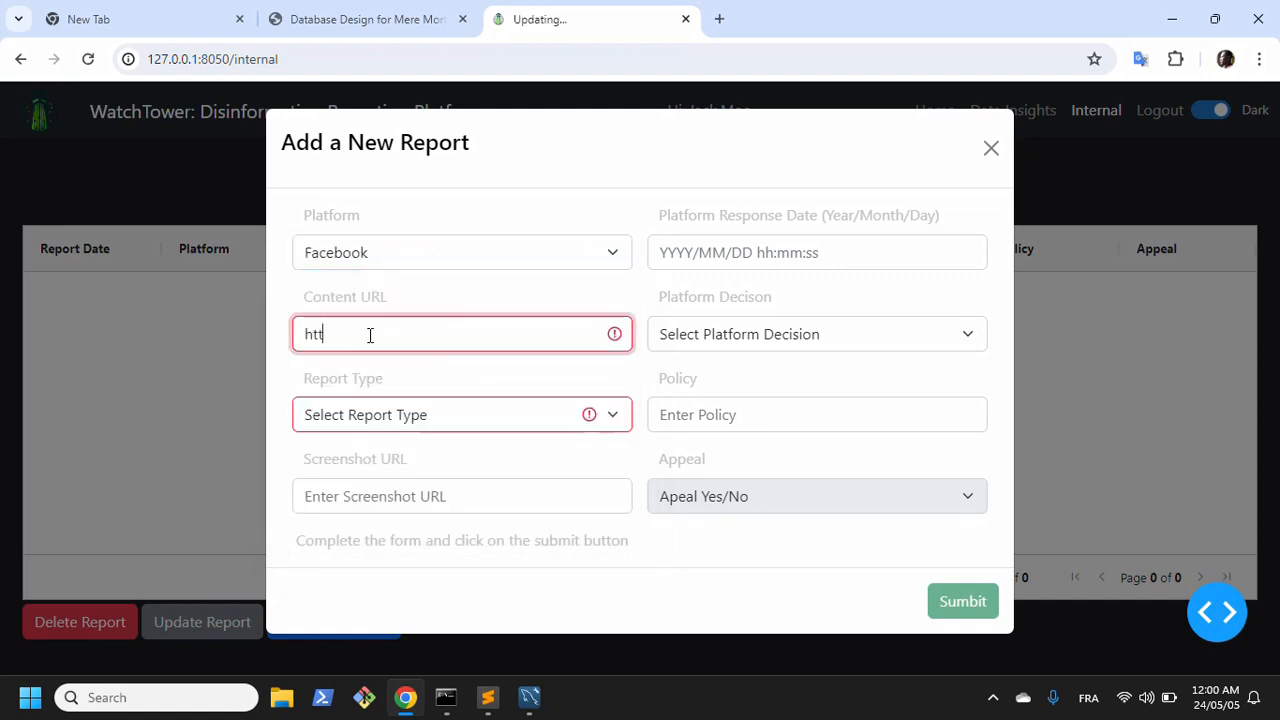
type("p://sam")
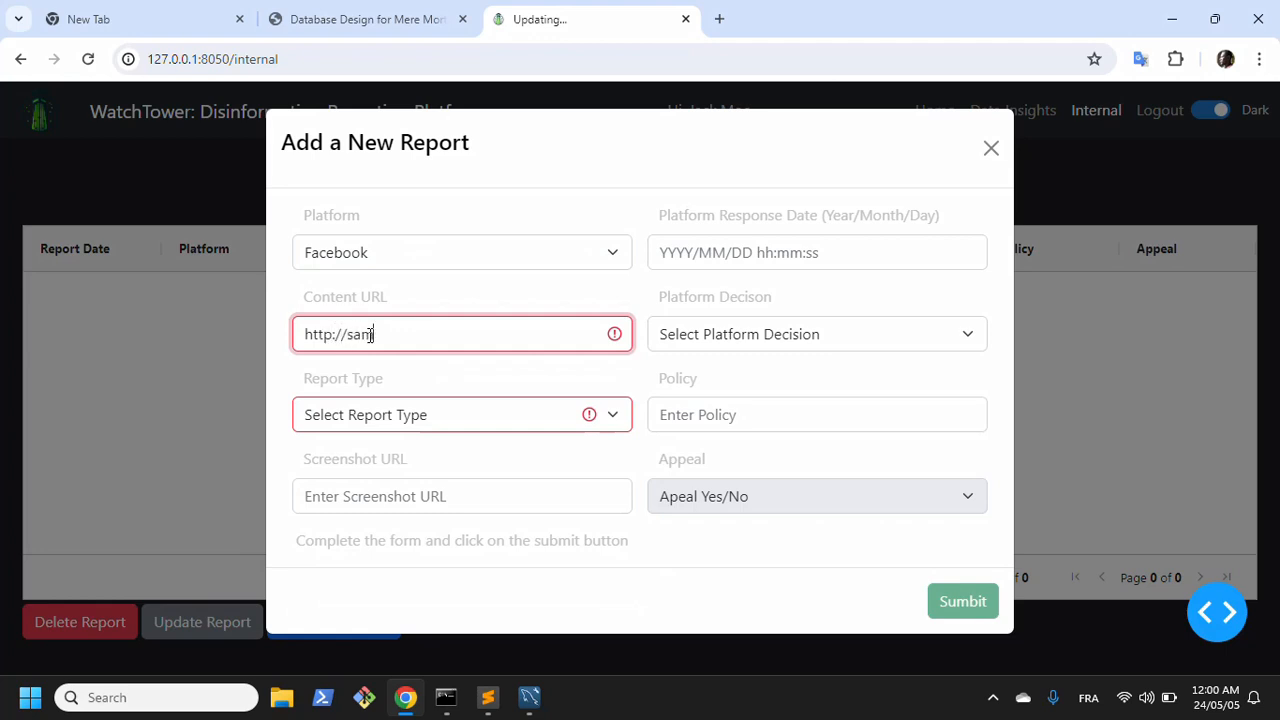
type("ple.com")
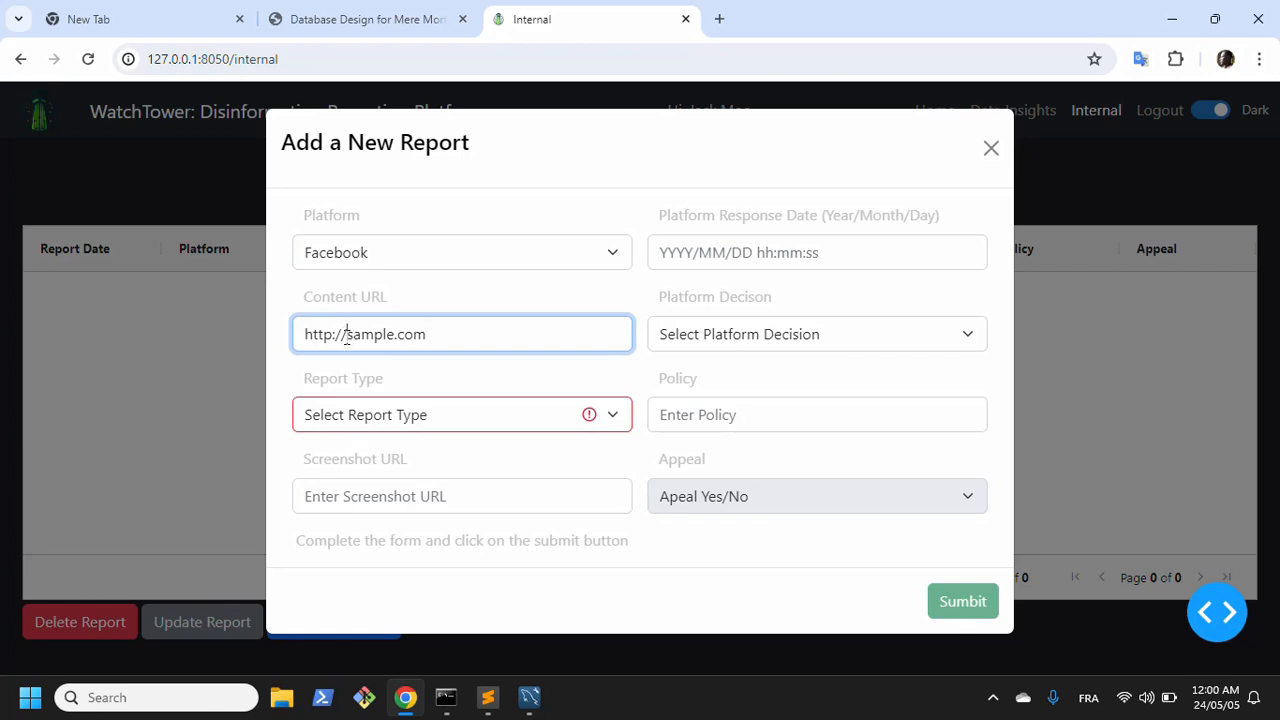
left_click_drag(346, 334, 453, 331)
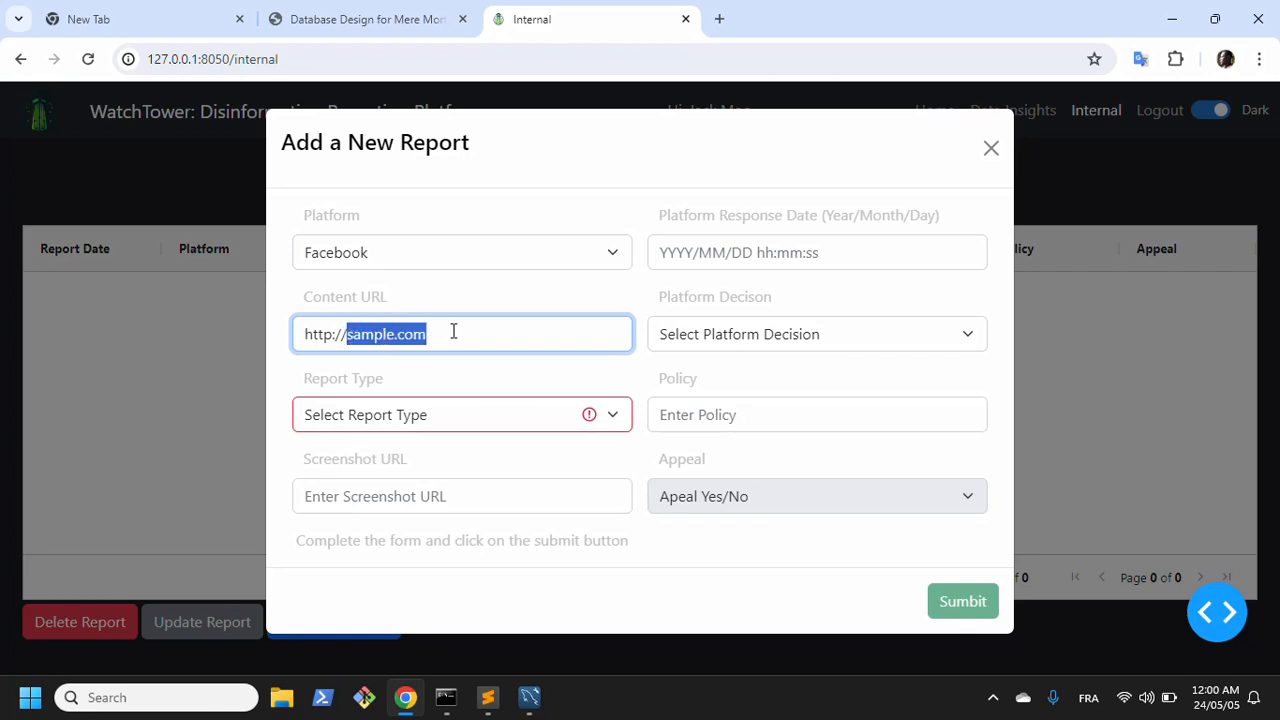
left_click(323, 334)
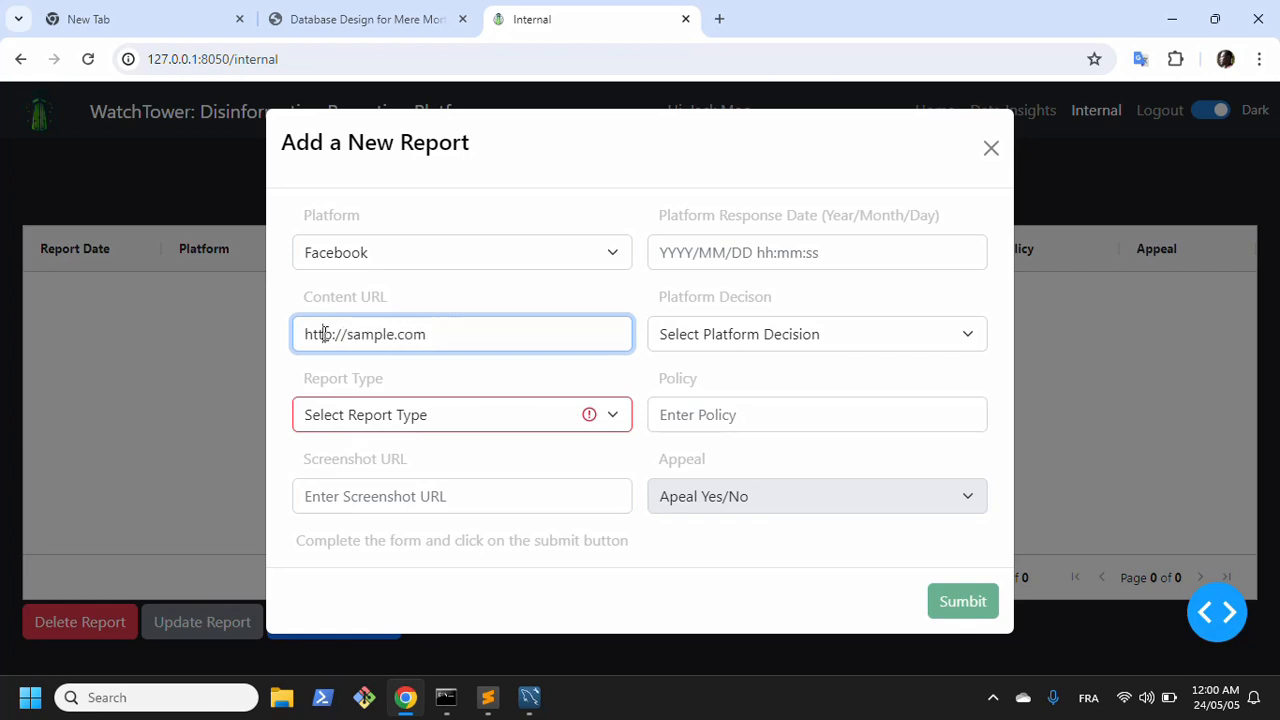
left_click_drag(432, 334, 290, 345)
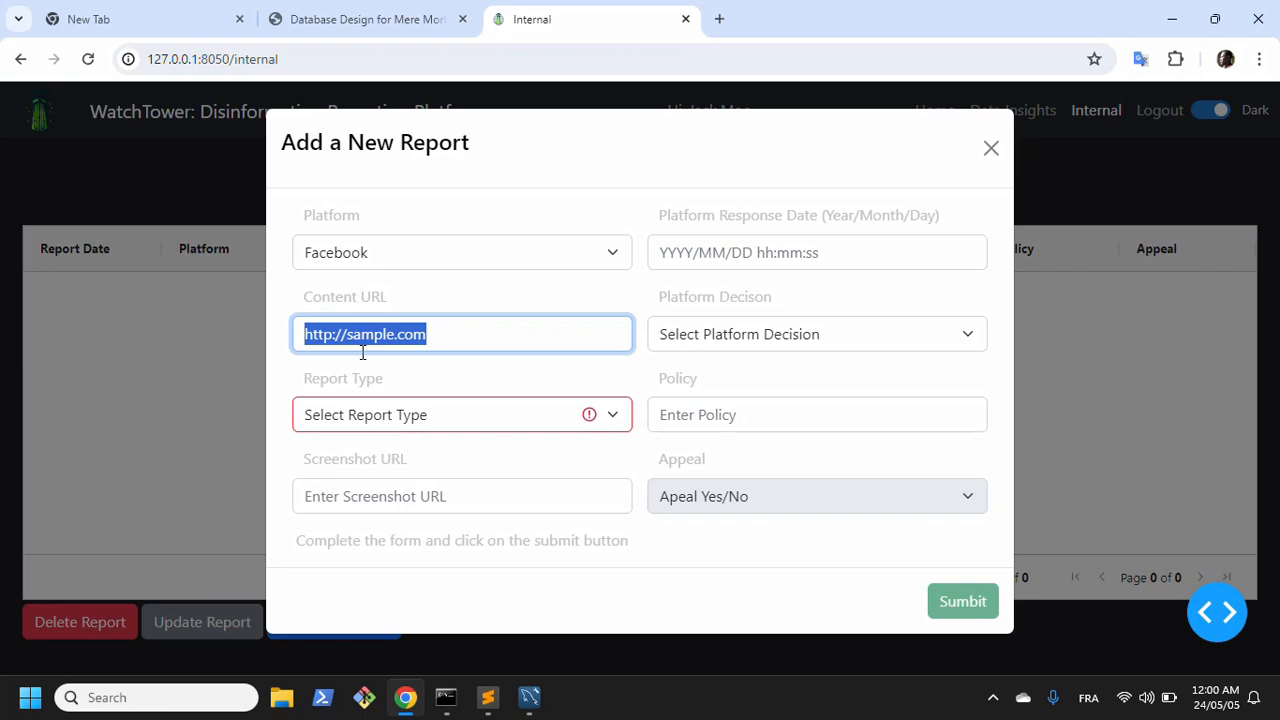
left_click(432, 340)
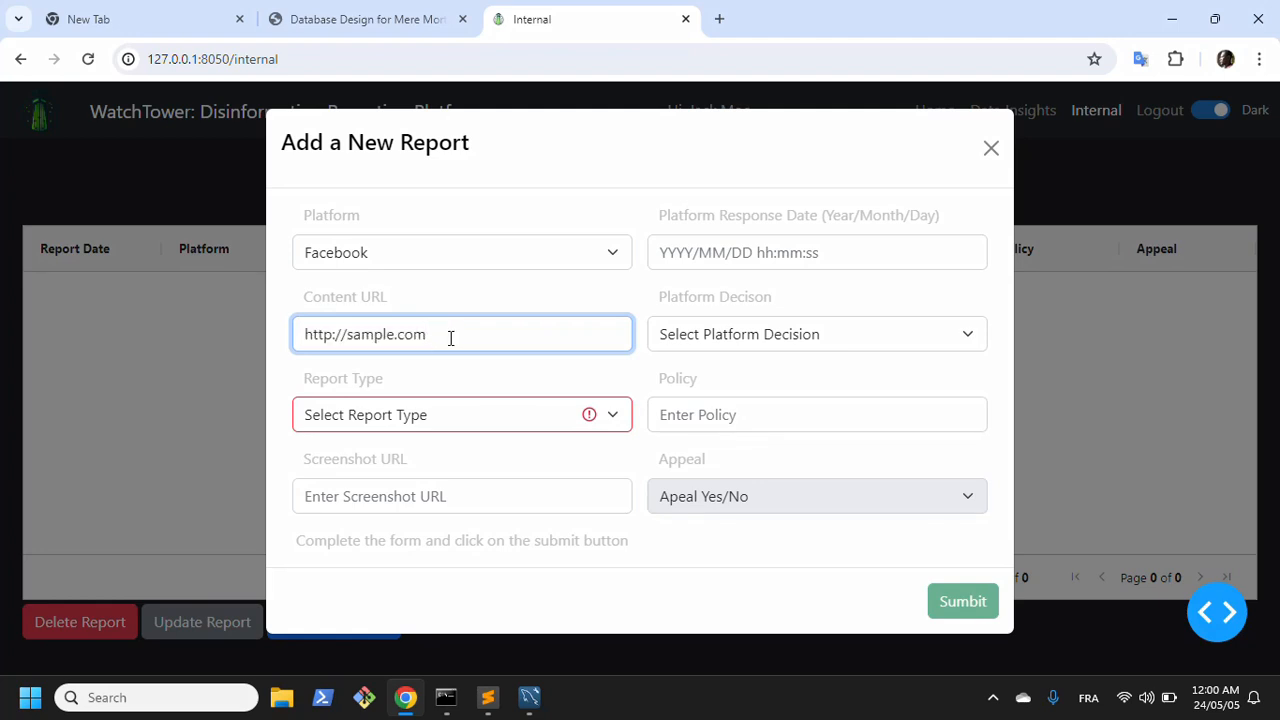
left_click_drag(444, 337, 308, 335)
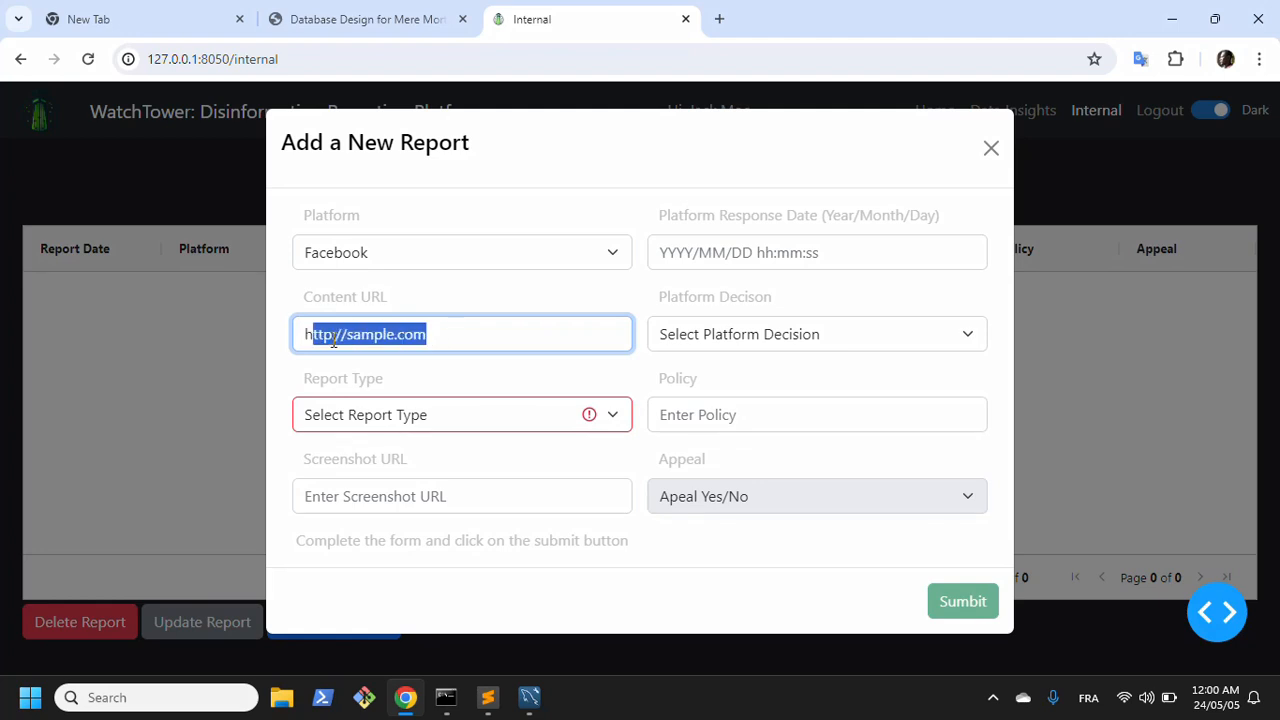
left_click(445, 333)
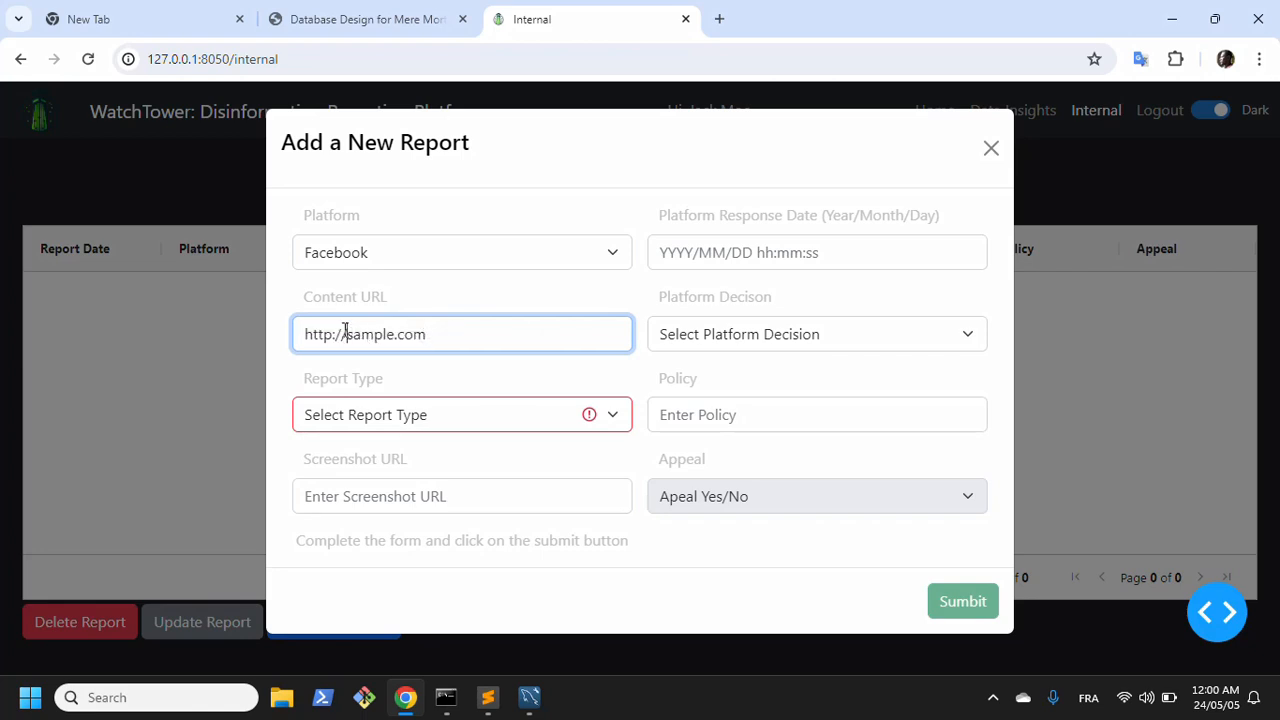
Step: Try to submit the report with the content URL shortened to sample.com and the report type set to Disinformation
left_click_drag(347, 334, 242, 337)
key("BackSpace")
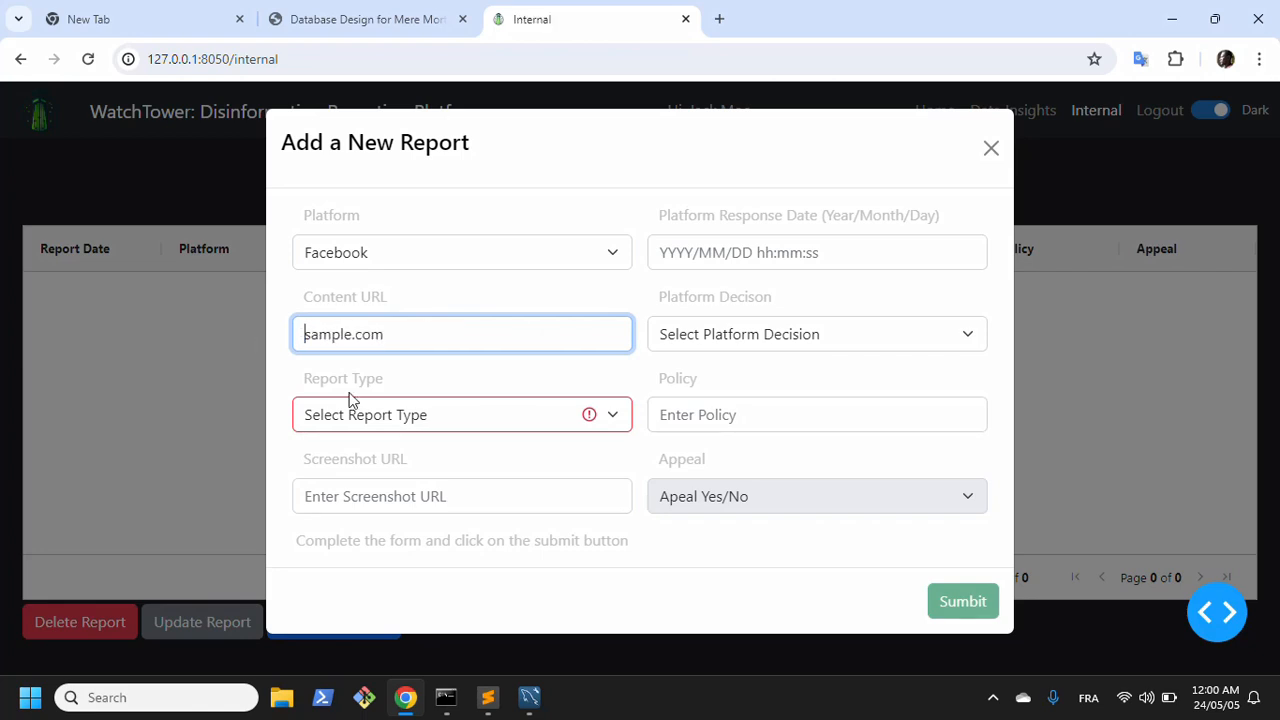
left_click(392, 424)
left_click(366, 466)
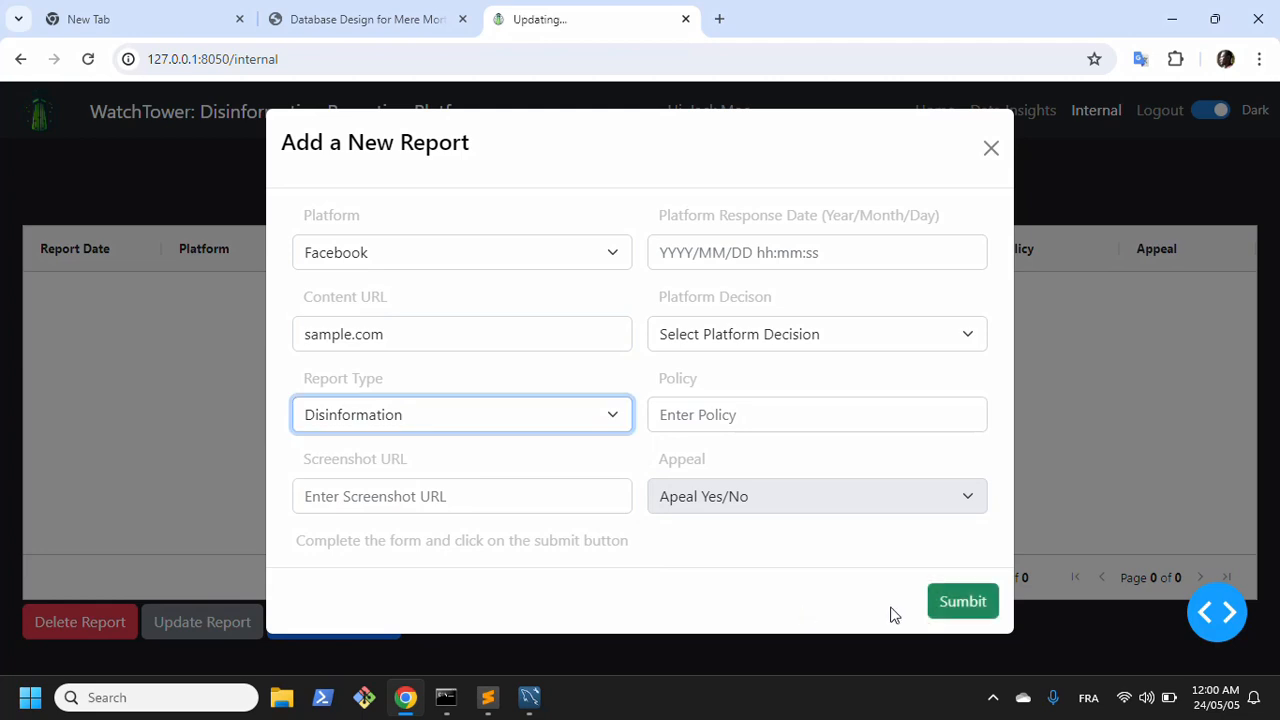
left_click(962, 614)
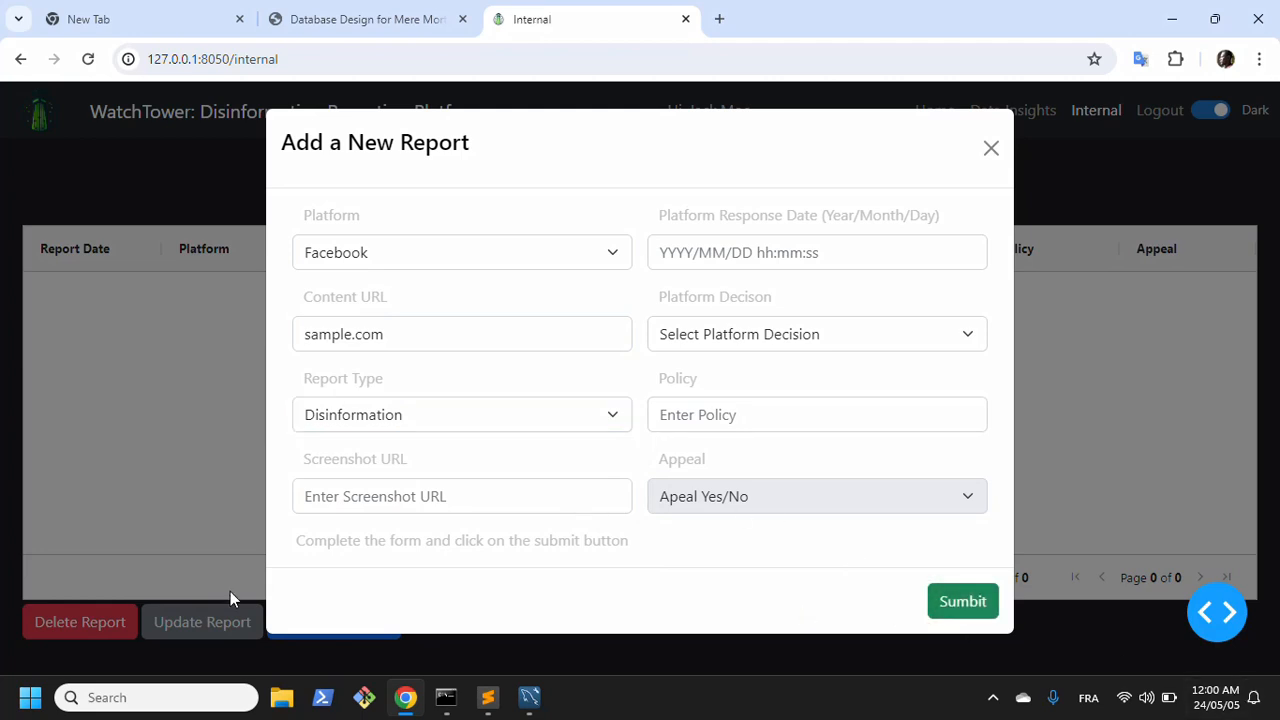
left_click(963, 609)
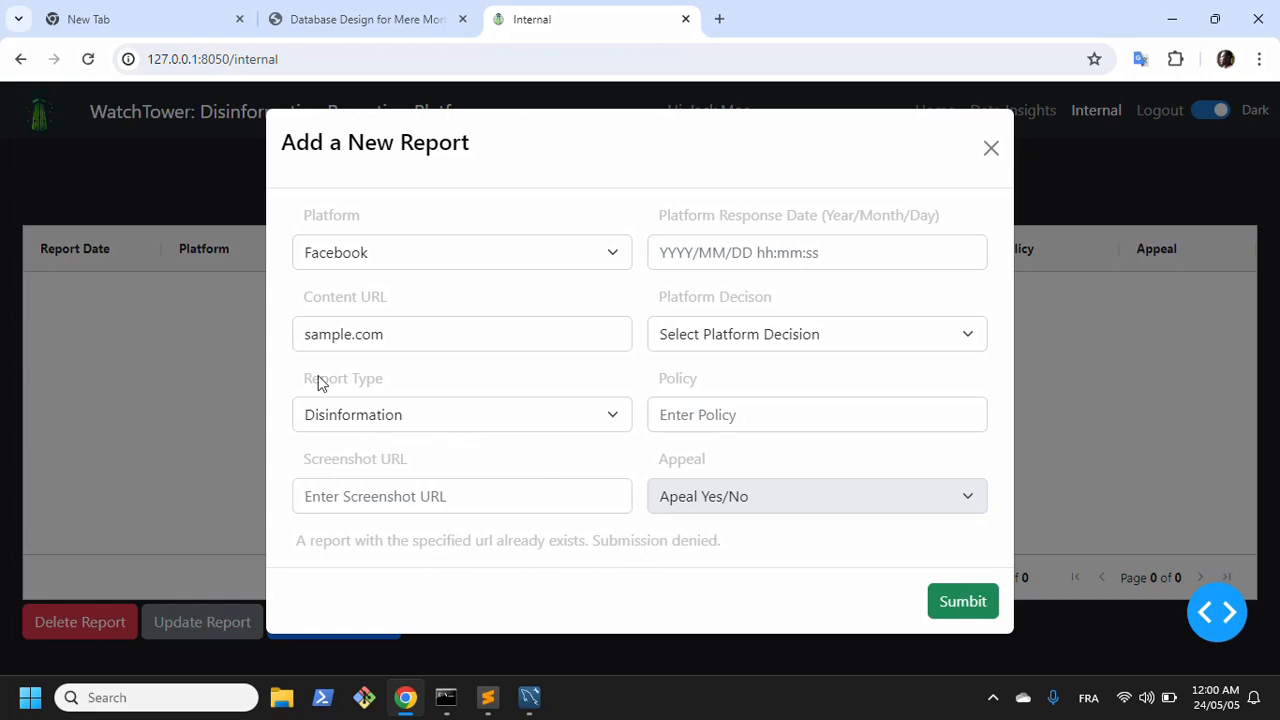
left_click(303, 337)
type("http://")
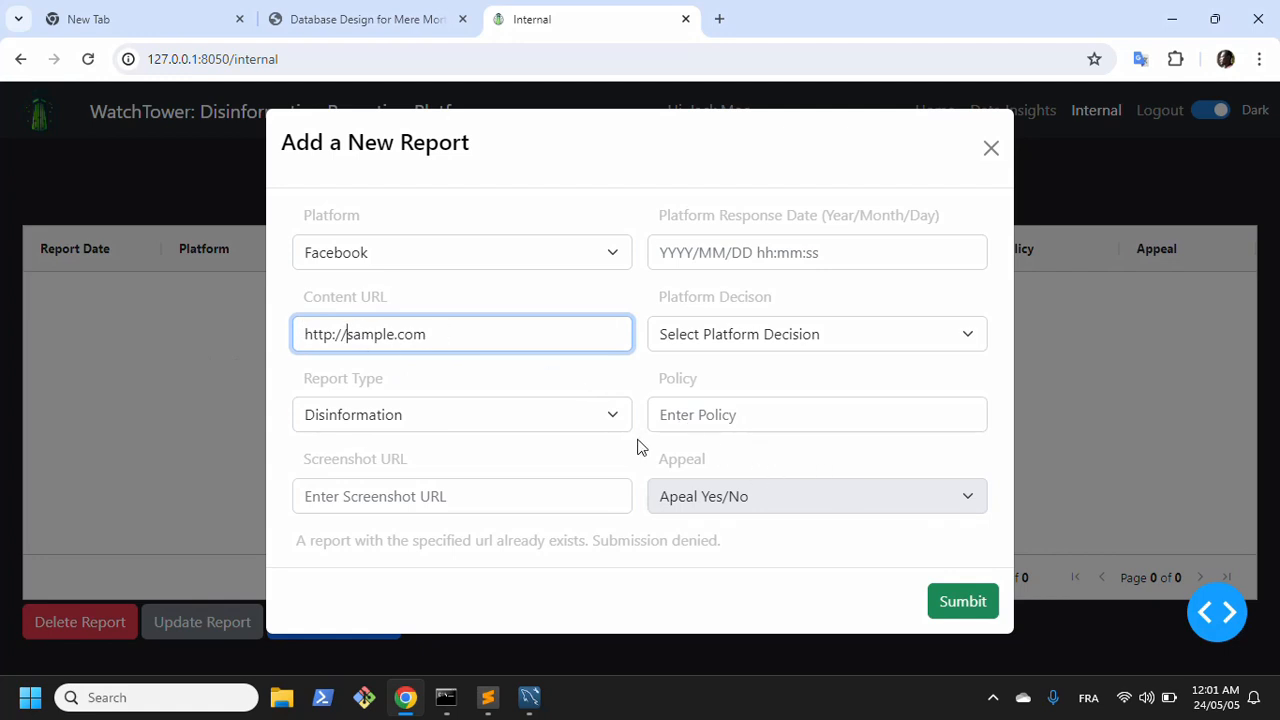
left_click(962, 603)
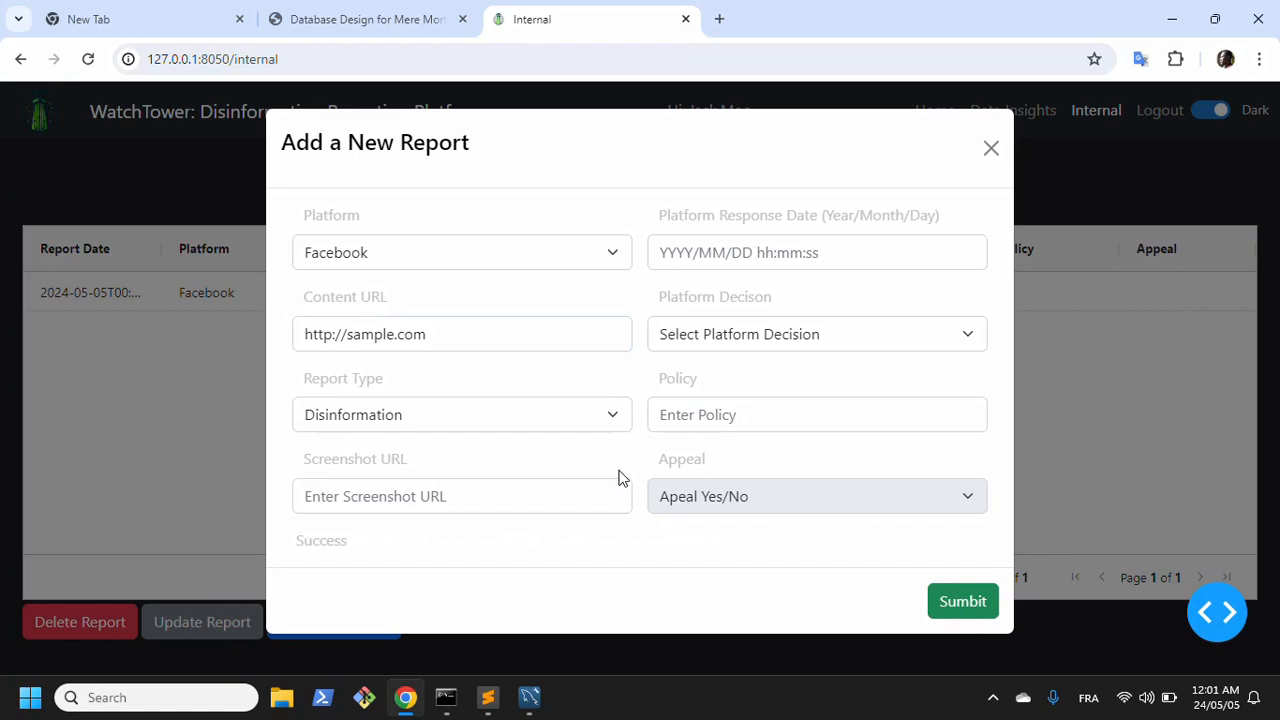
left_click(991, 148)
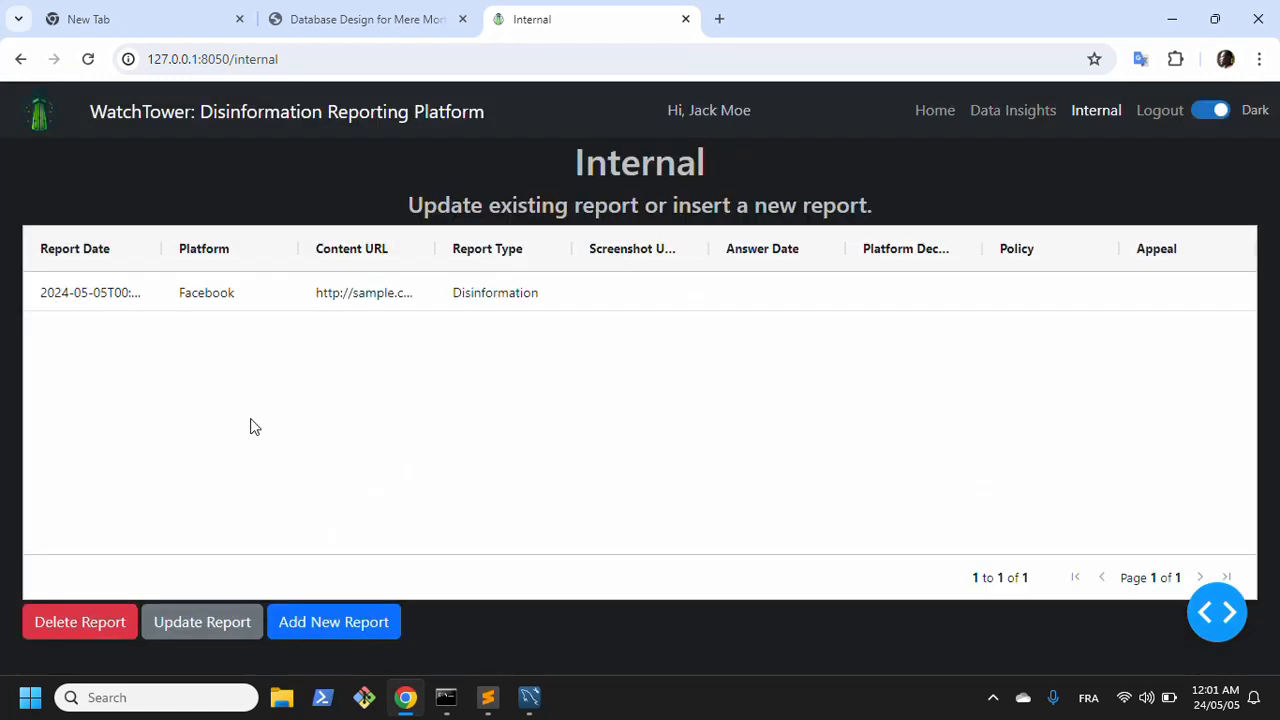
left_click(331, 612)
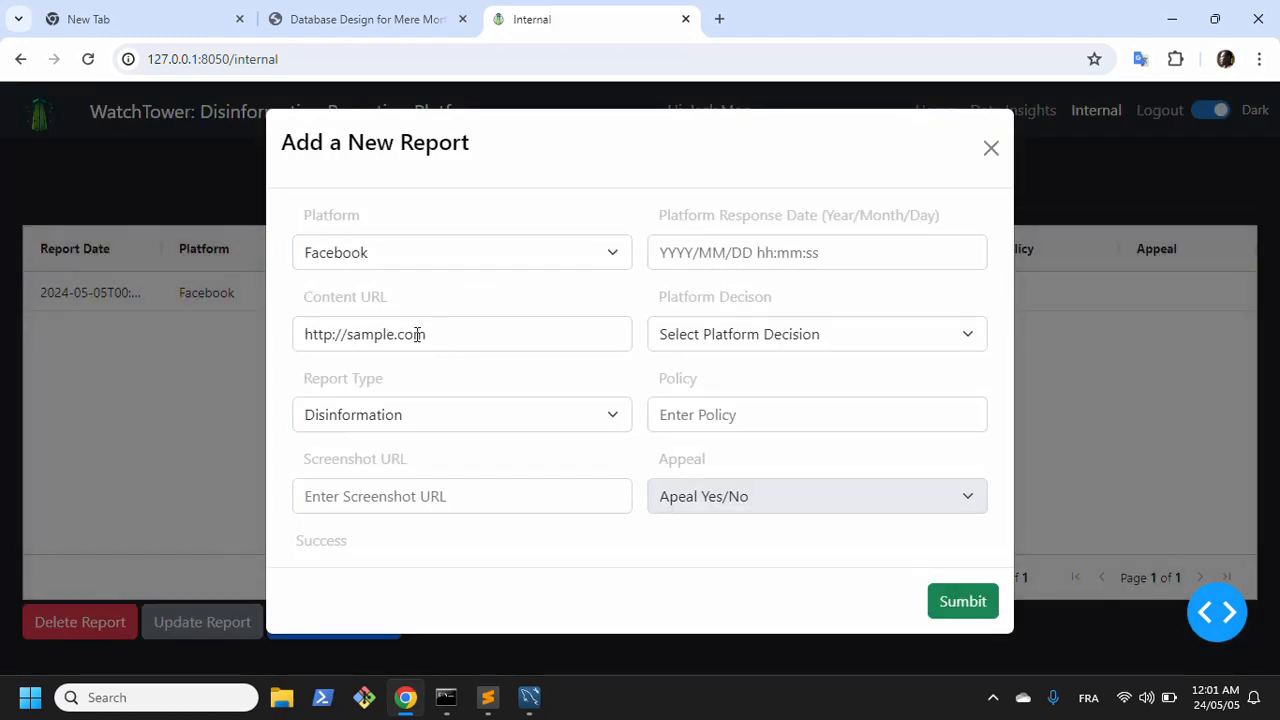
left_click(372, 252)
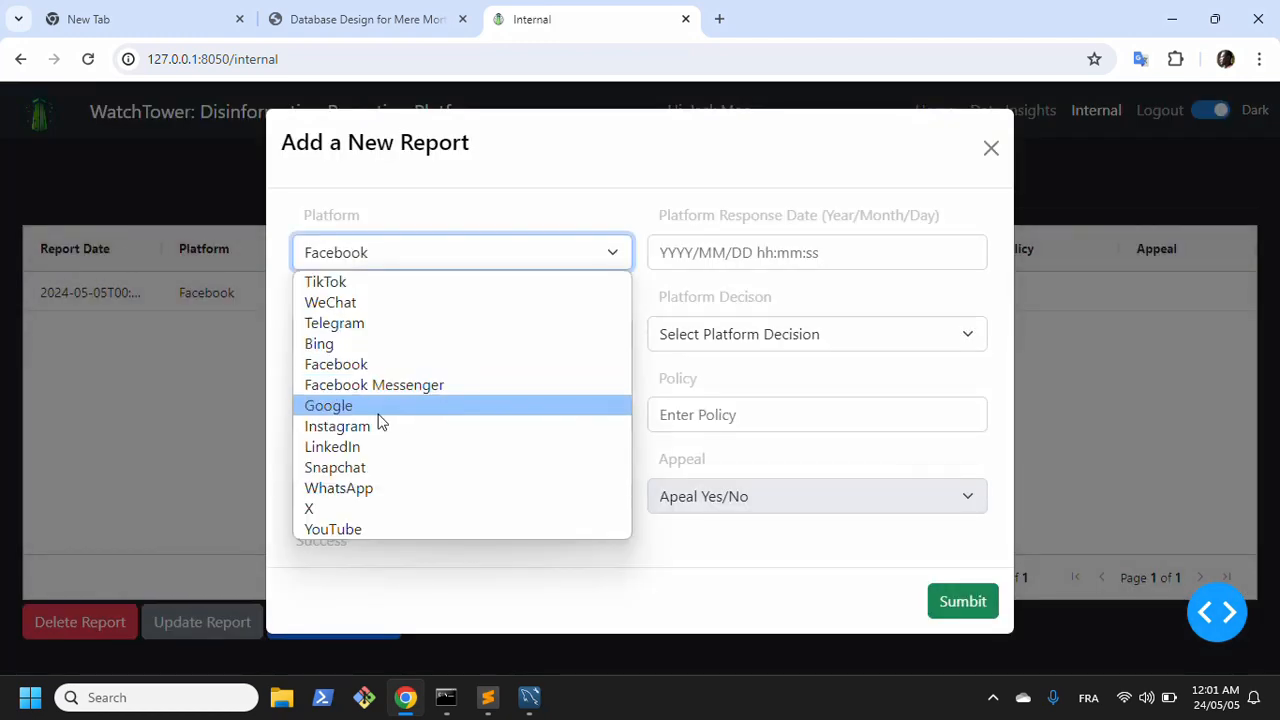
left_click(382, 405)
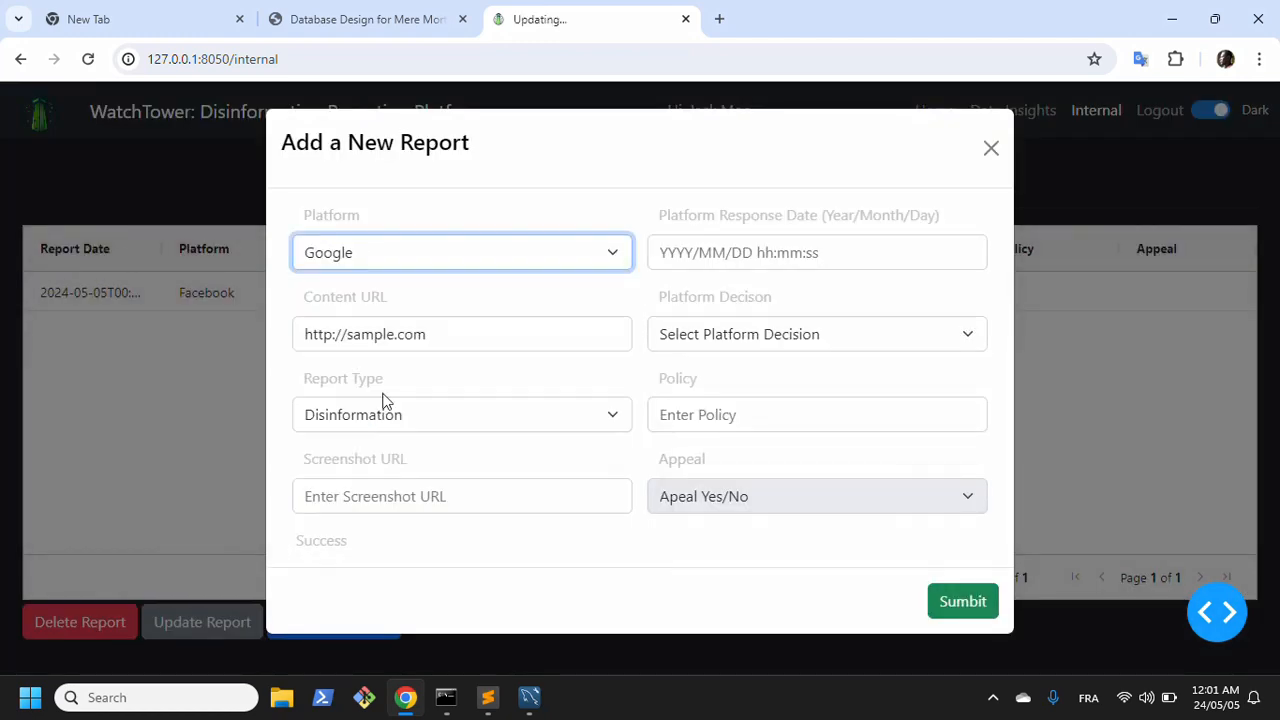
left_click(390, 336)
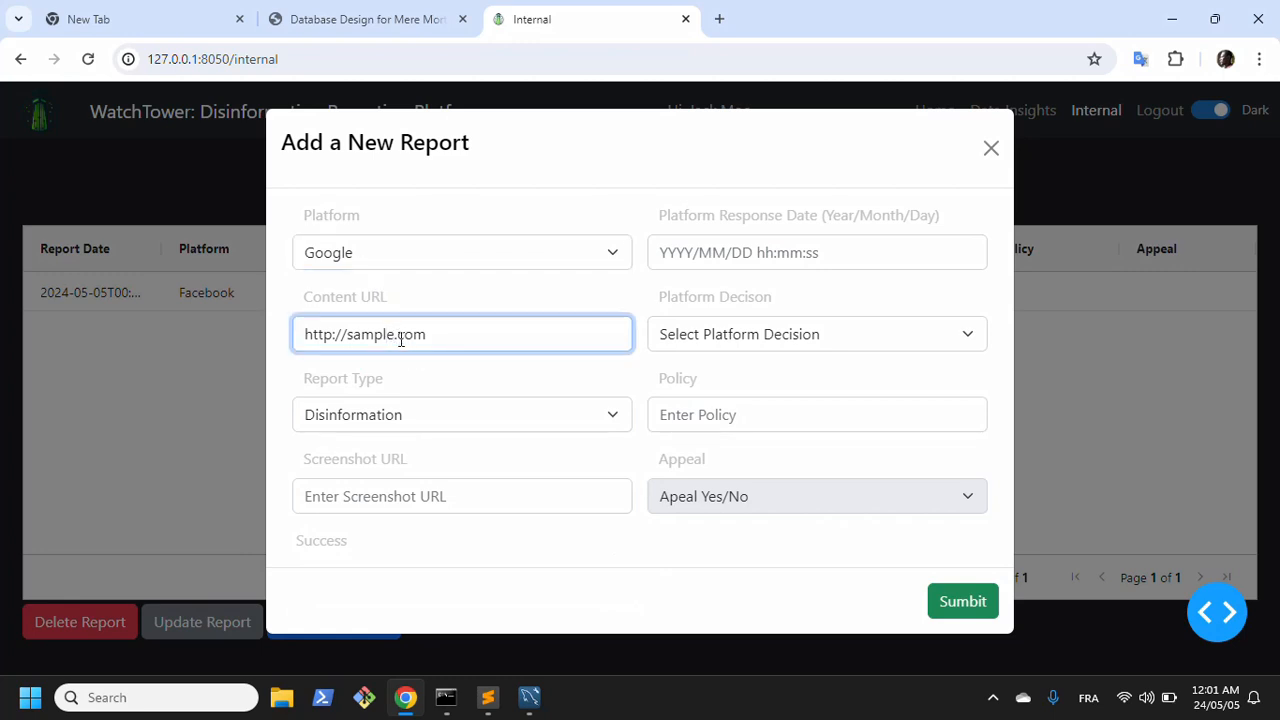
type("2g")
Step: Set the report type to Illegal Content, submit the Google report and close the form
left_click(410, 418)
left_click(365, 486)
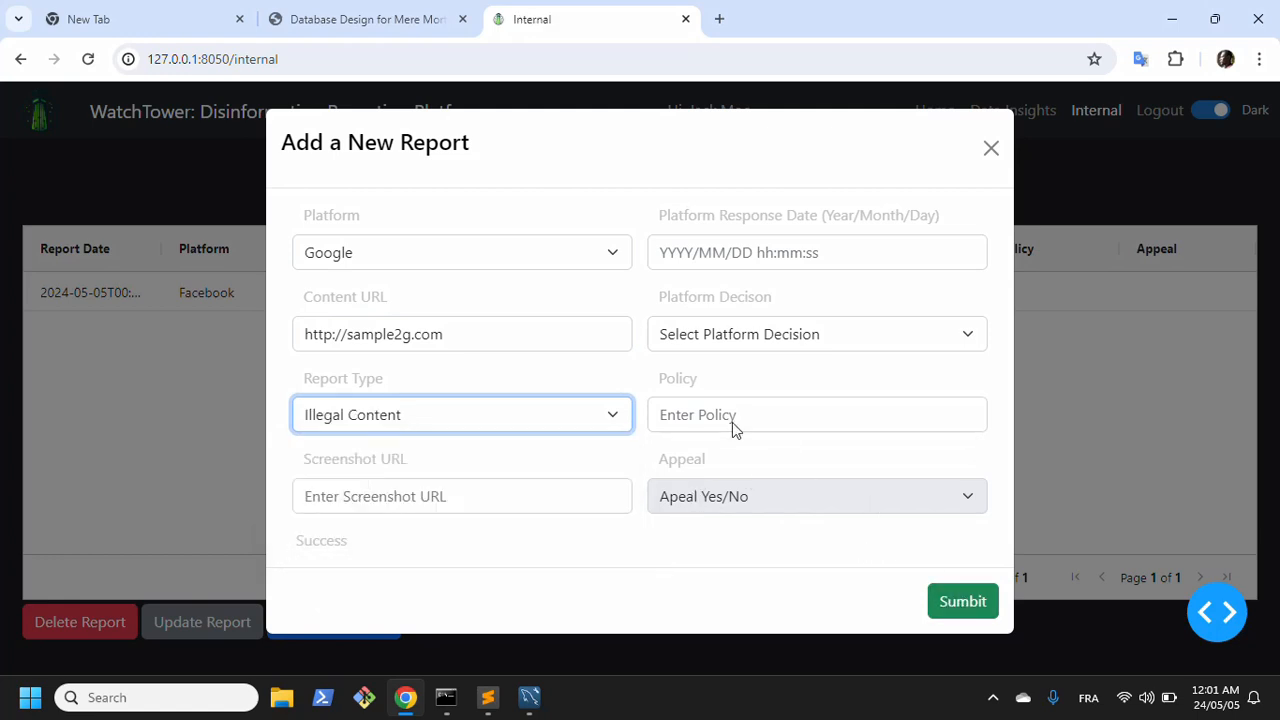
left_click(698, 505)
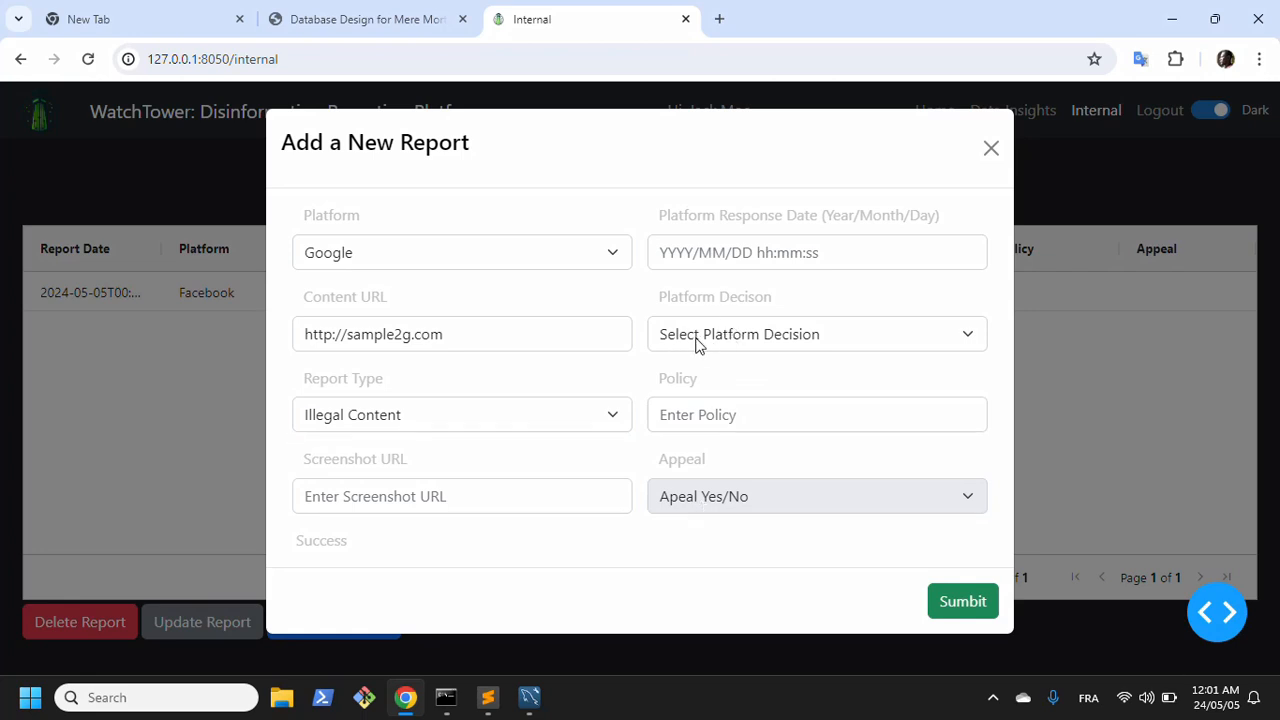
left_click(948, 612)
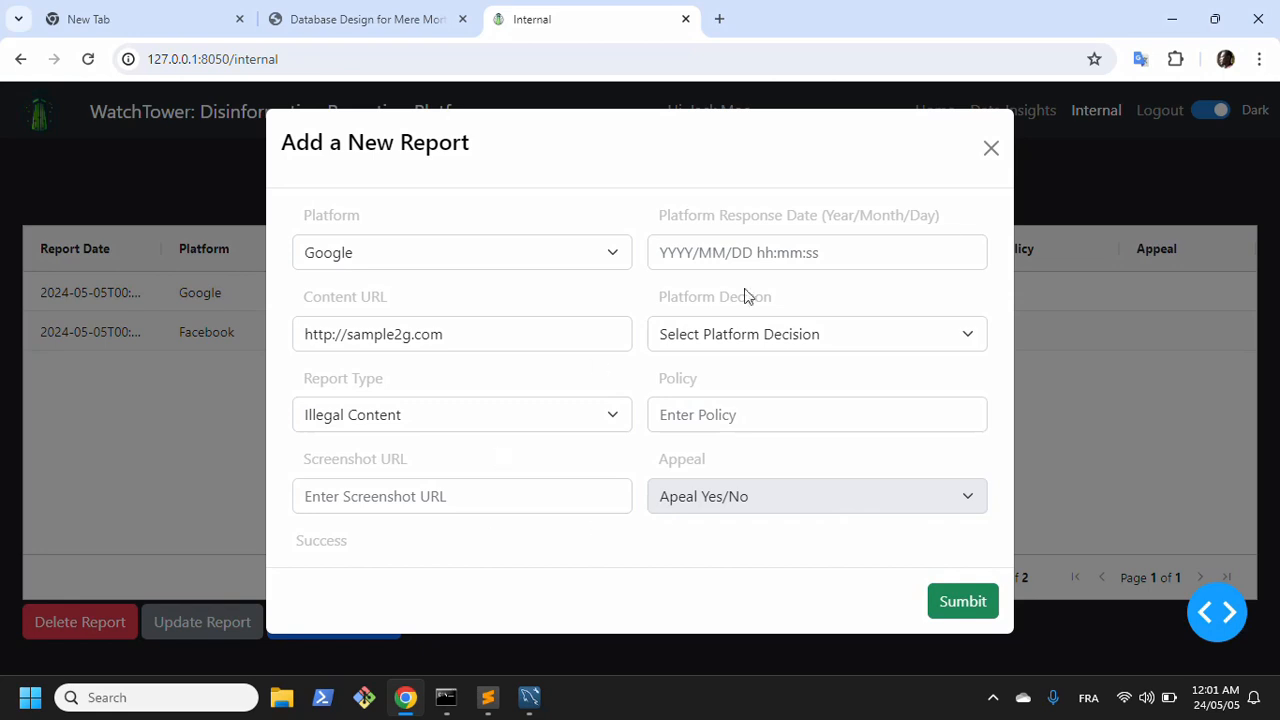
left_click(989, 152)
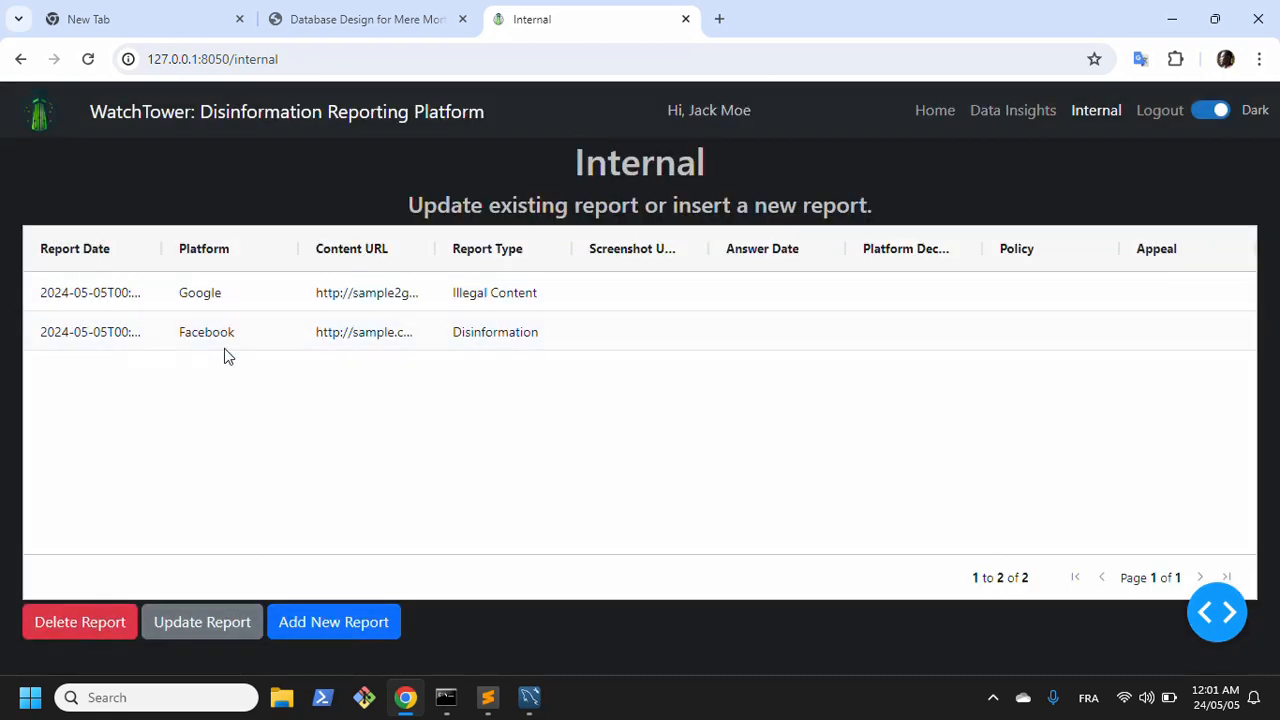
Step: Start another report with LinkedIn as the platform and Spam as the report type
left_click(314, 624)
left_click(411, 419)
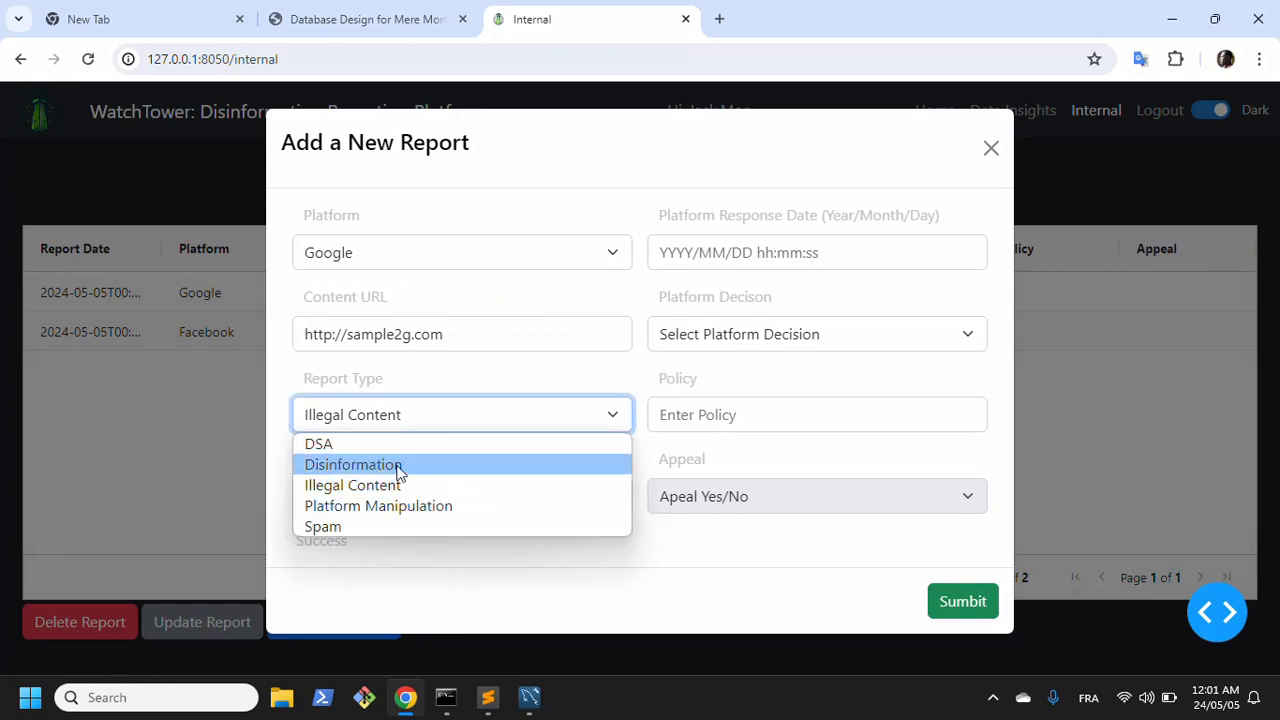
left_click(349, 452)
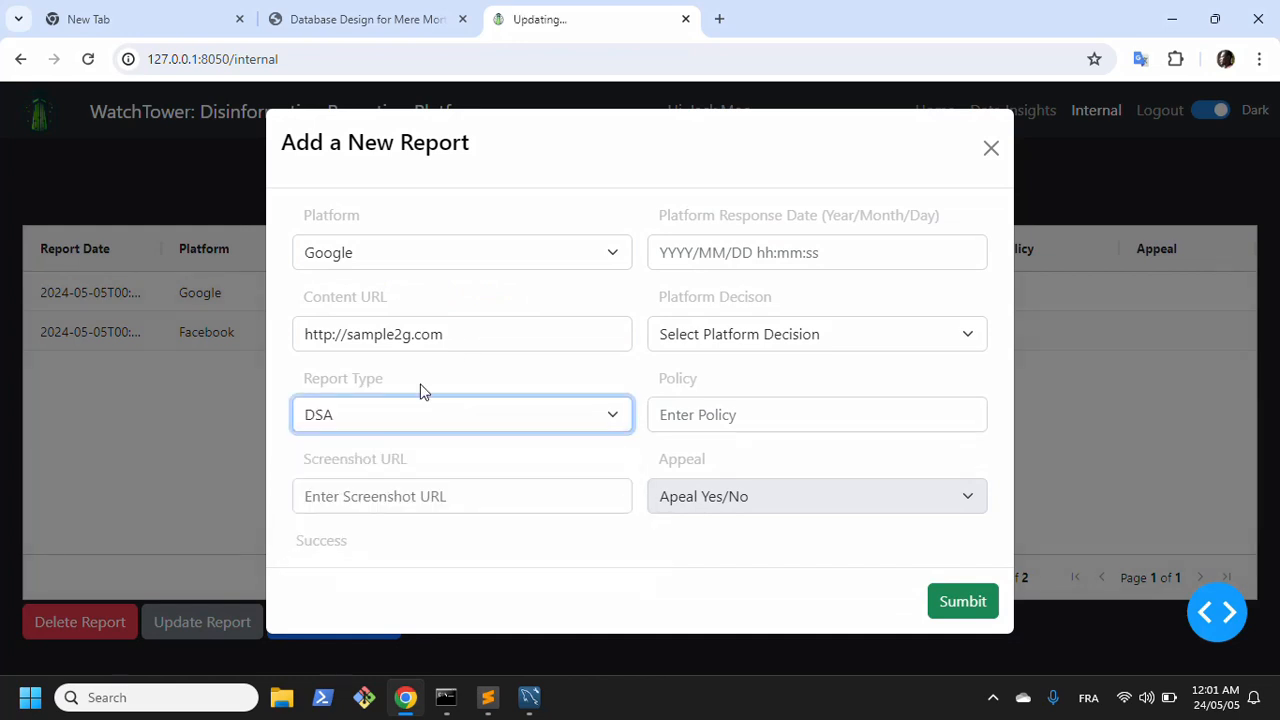
left_click(404, 336)
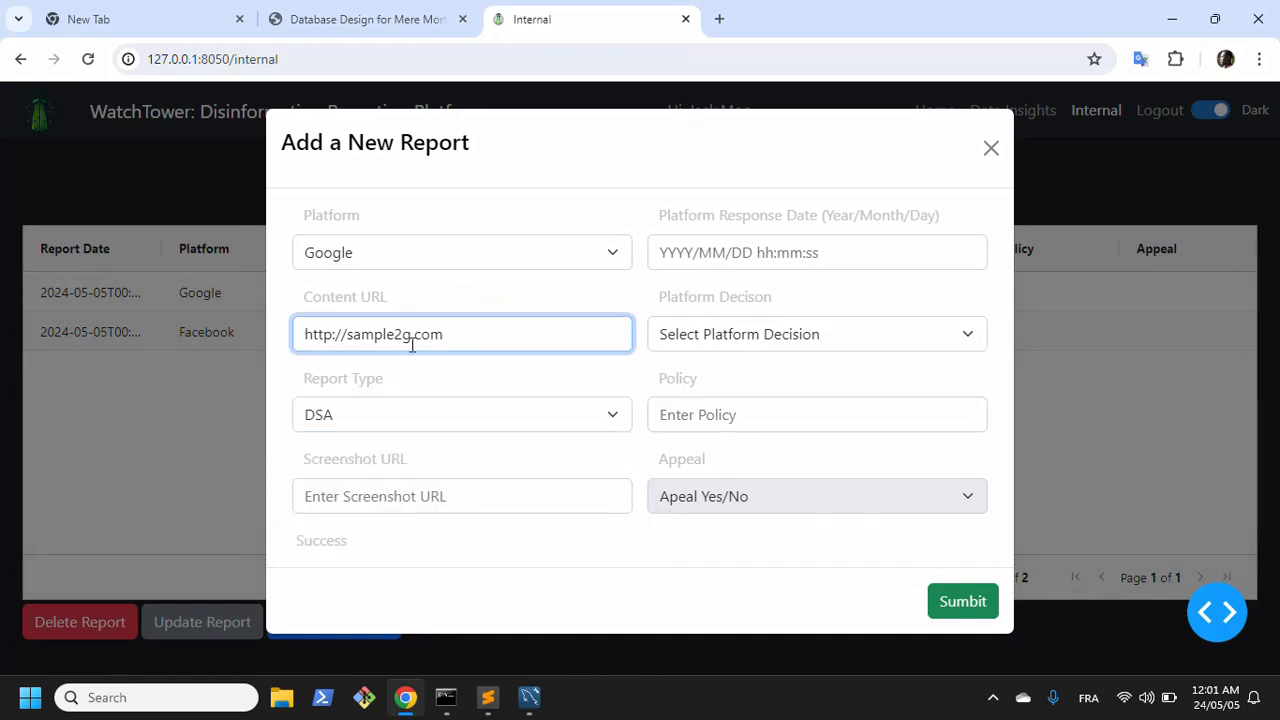
left_click(410, 268)
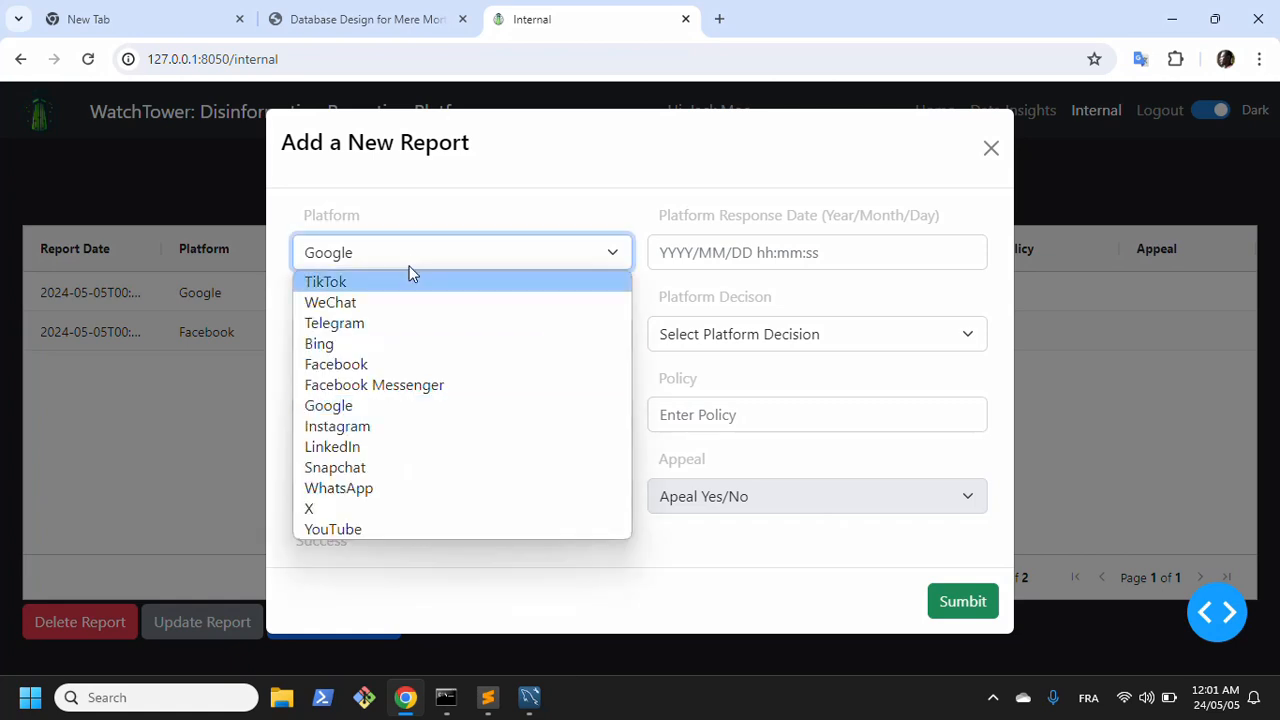
left_click(365, 446)
left_click(361, 428)
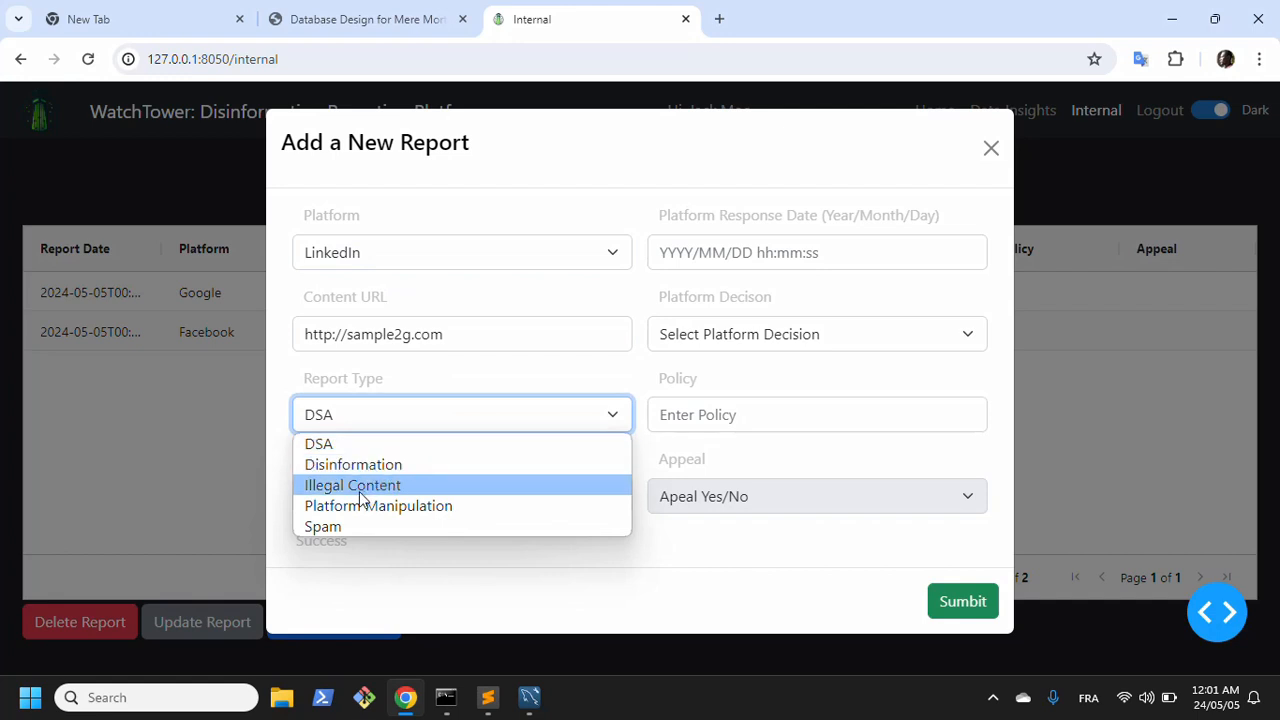
left_click(357, 464)
left_click(386, 414)
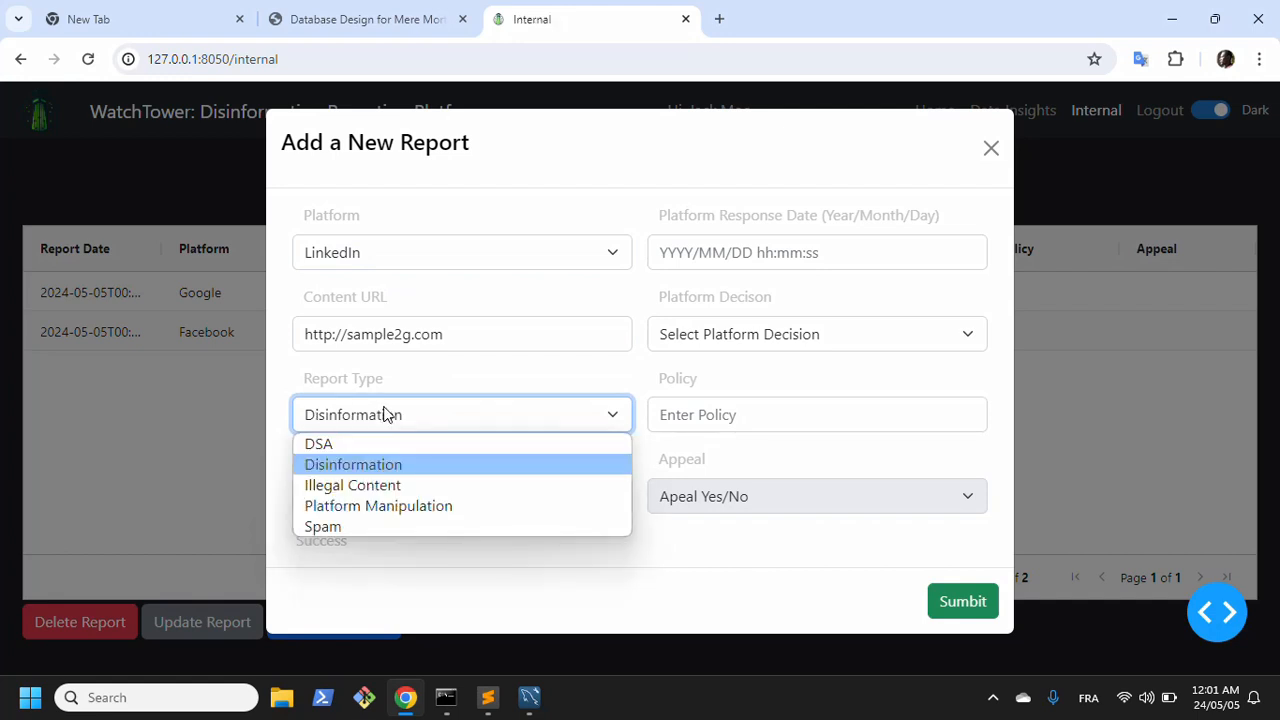
left_click(382, 527)
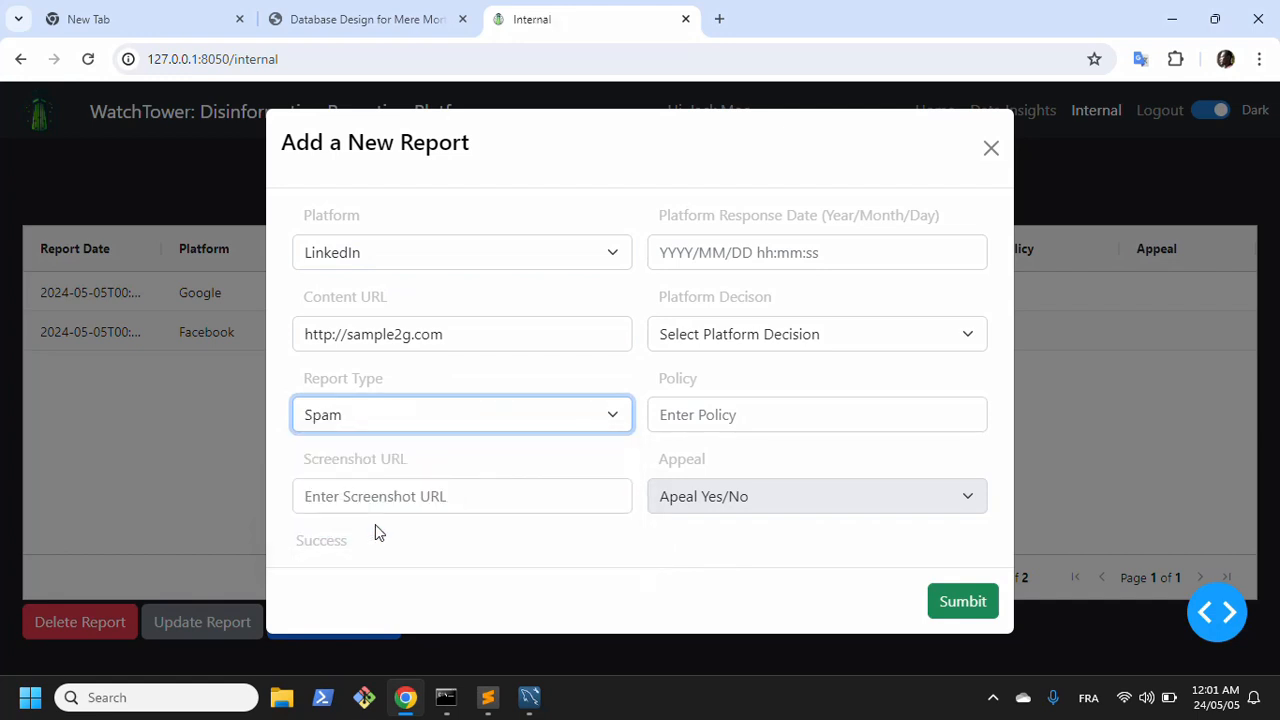
left_click(408, 340)
key("BackSpace")
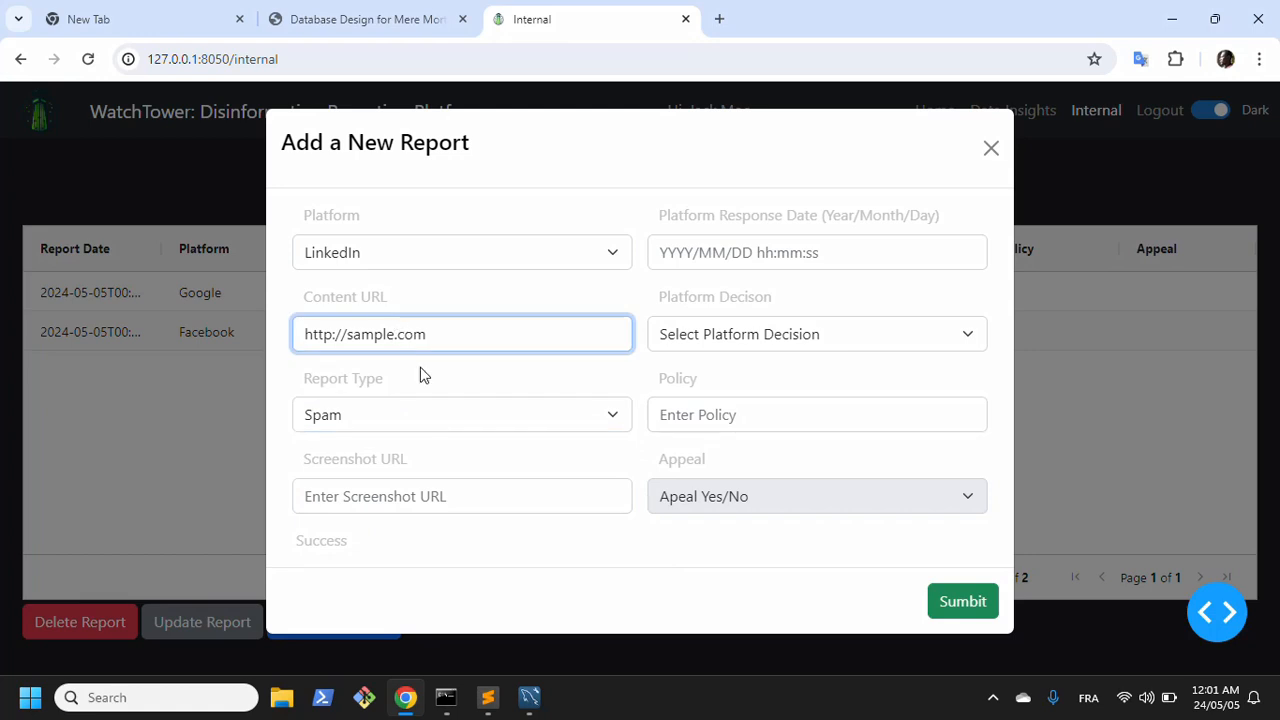
type("3link")
left_click(965, 600)
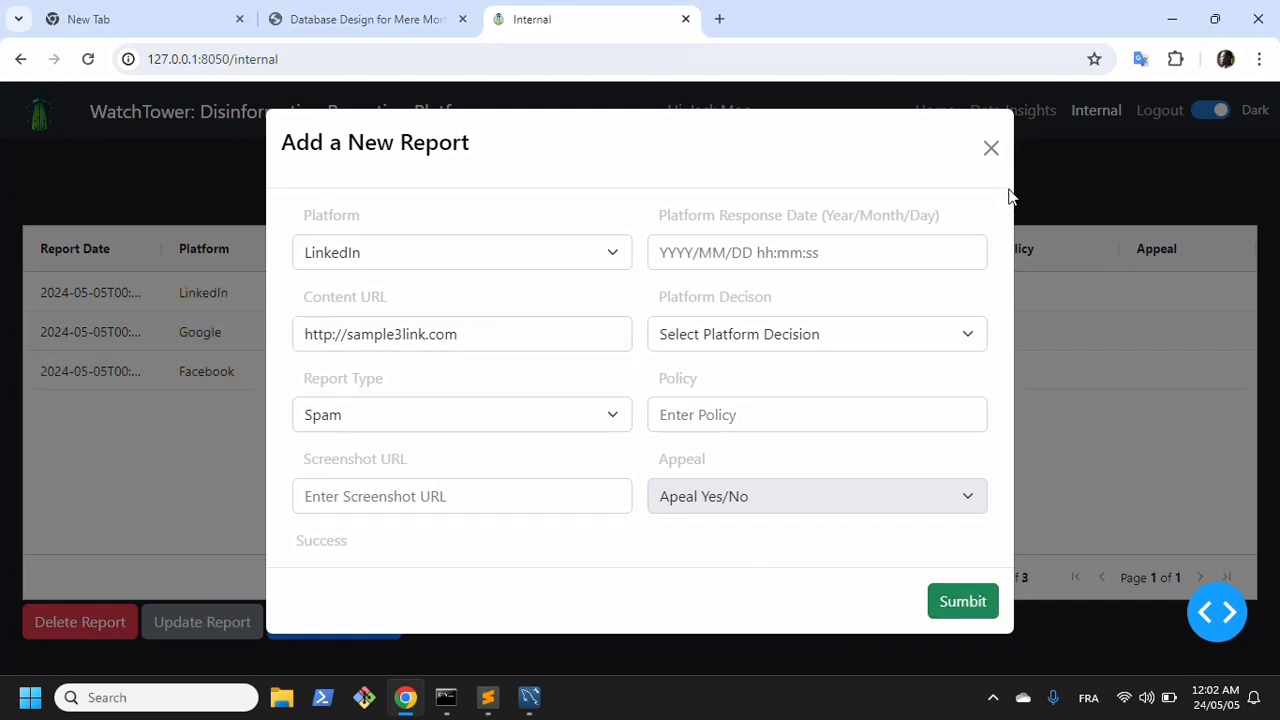
left_click(991, 149)
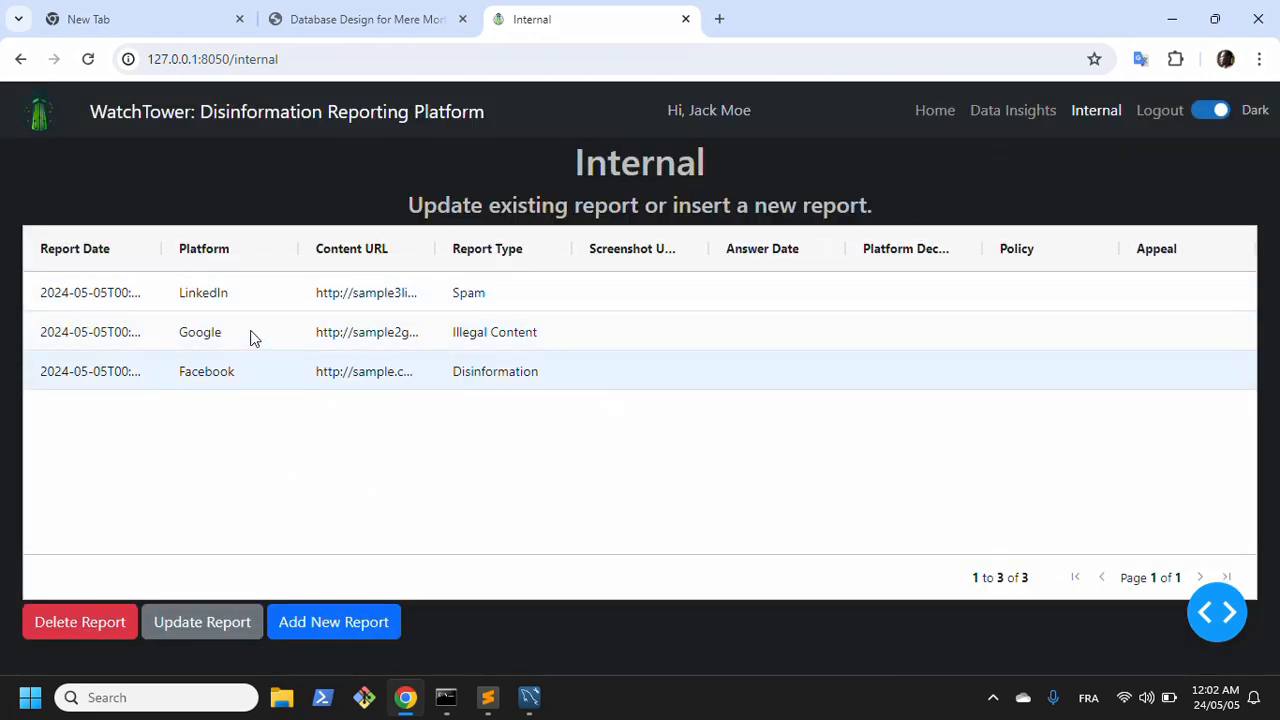
Step: Switch to MySQL Workbench and replace the vetted_user table and its filter in the query with the report table
left_click(529, 697)
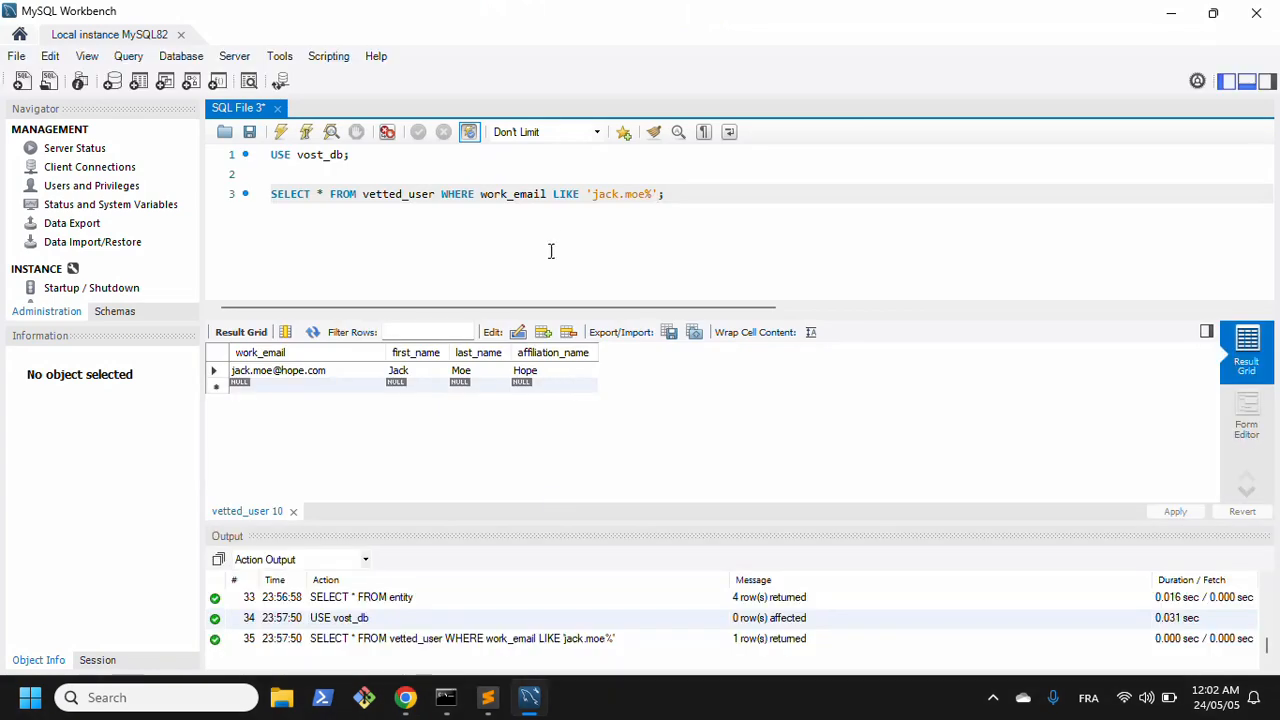
left_click_drag(663, 194, 371, 197)
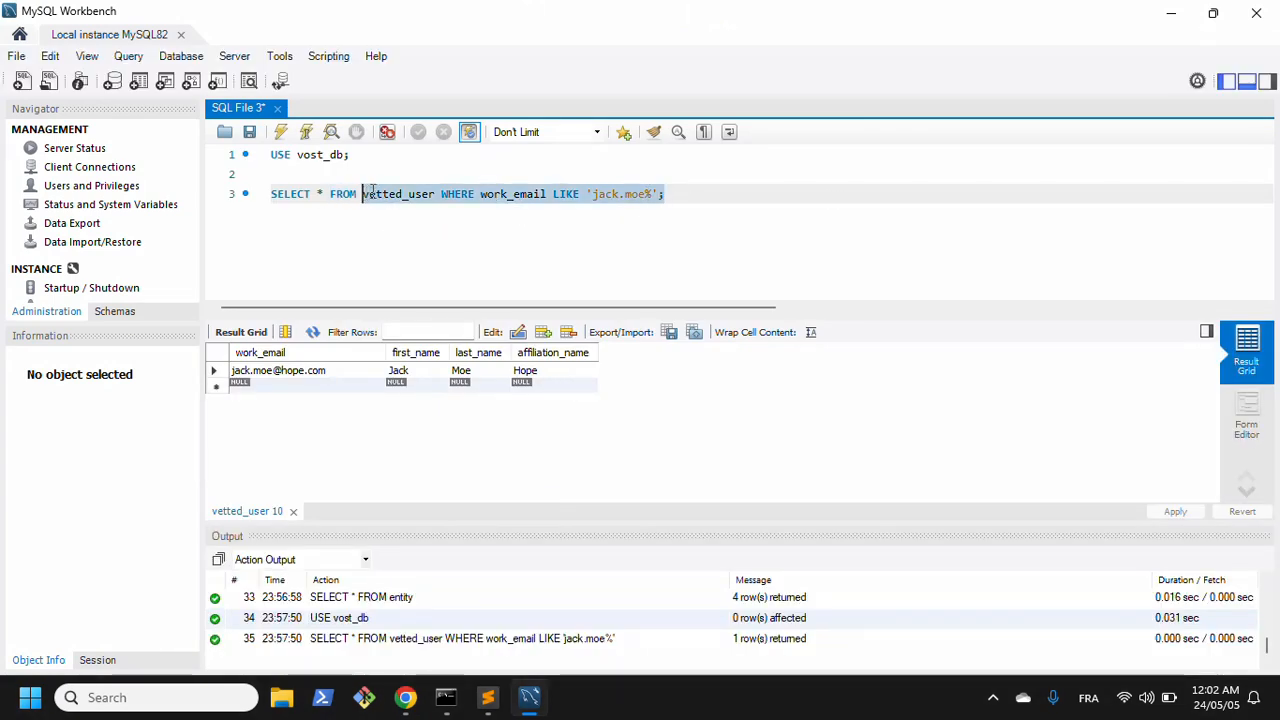
type("report")
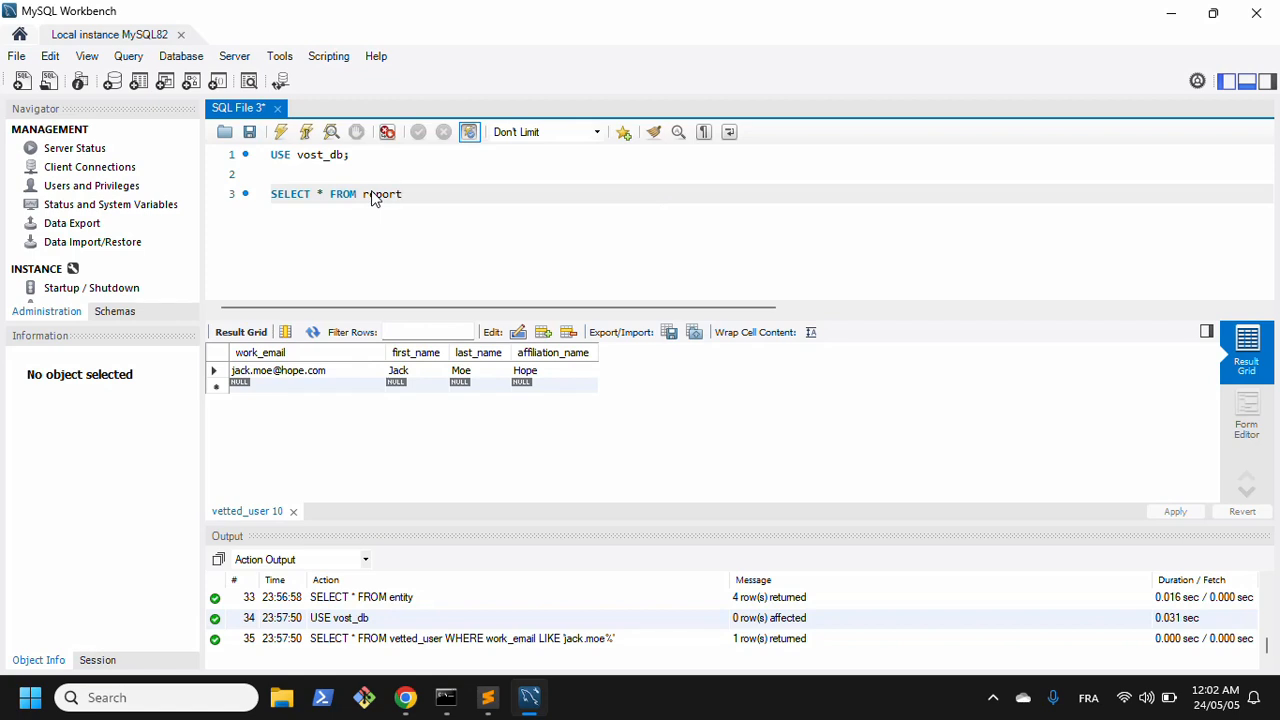
type(" WHERE reporting_user L")
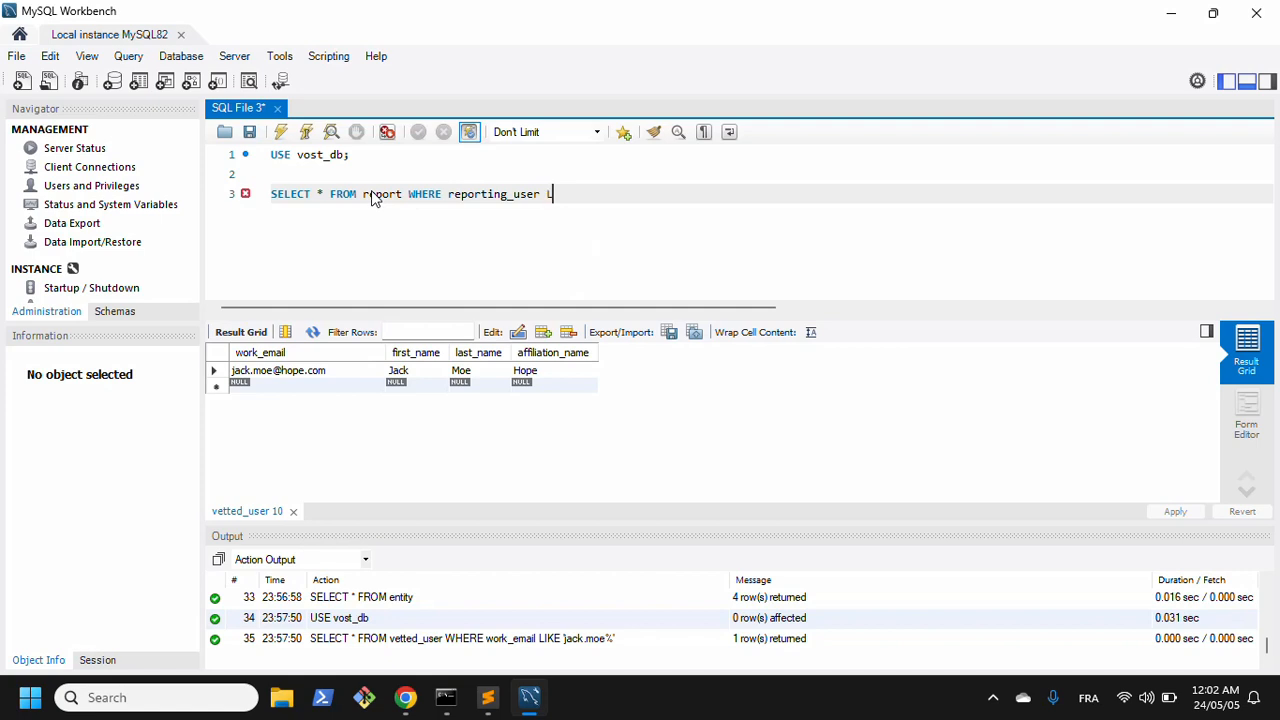
Step: Add a WHERE reporting_user LIKE condition with the user's email prefix and a % wildcard, then run the script
key("ctrl+shift+Return")
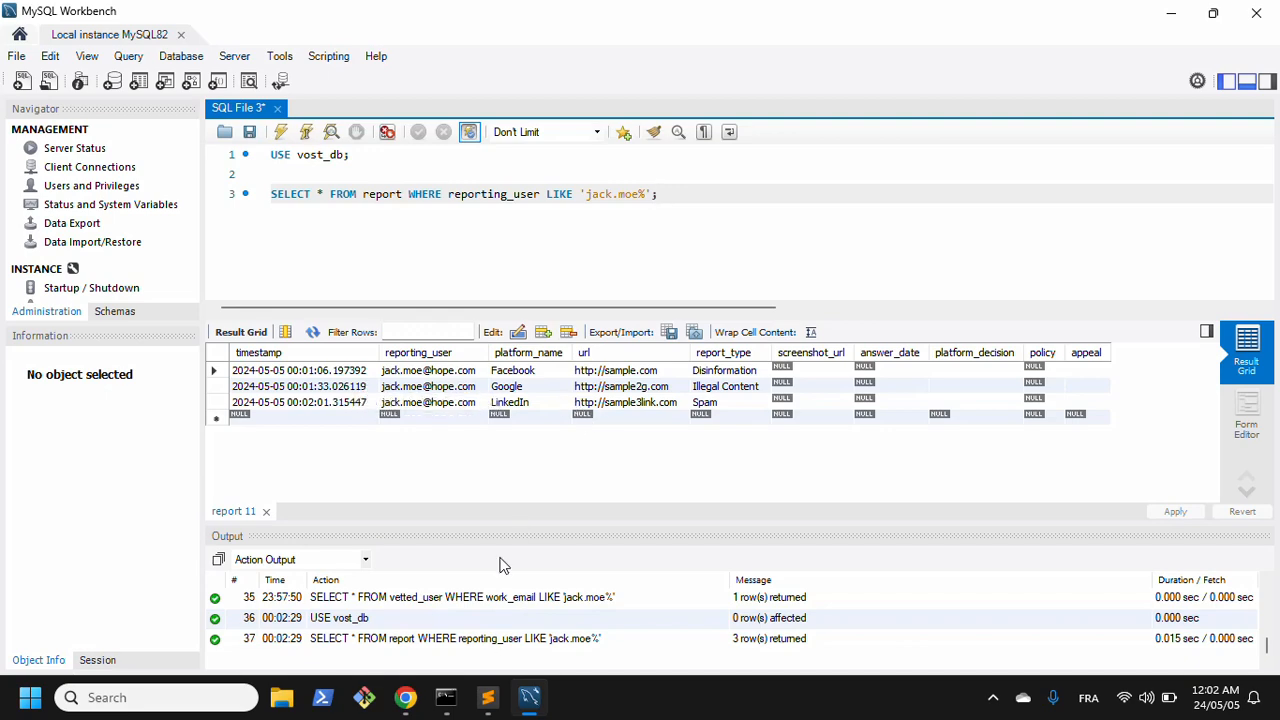
Step: Compare the report rows in MySQL Workbench with the WatchTower internal page, then return to the browser
left_click(405, 697)
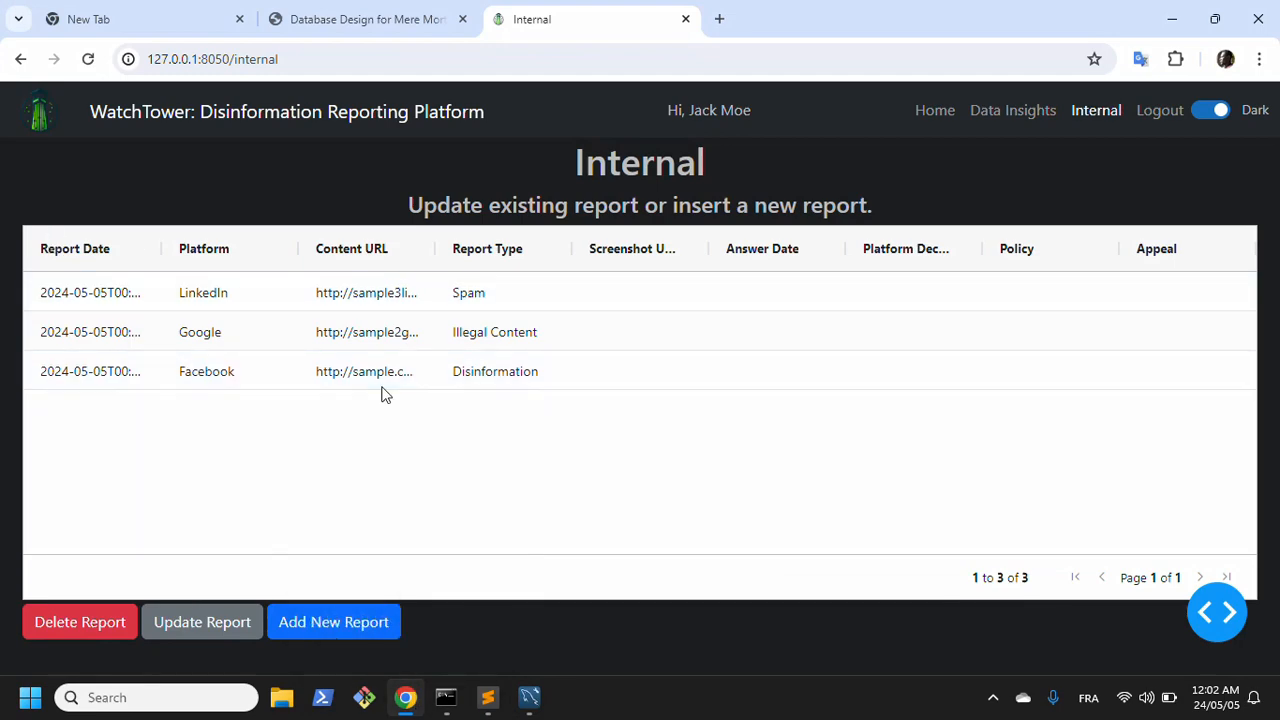
left_click(406, 697)
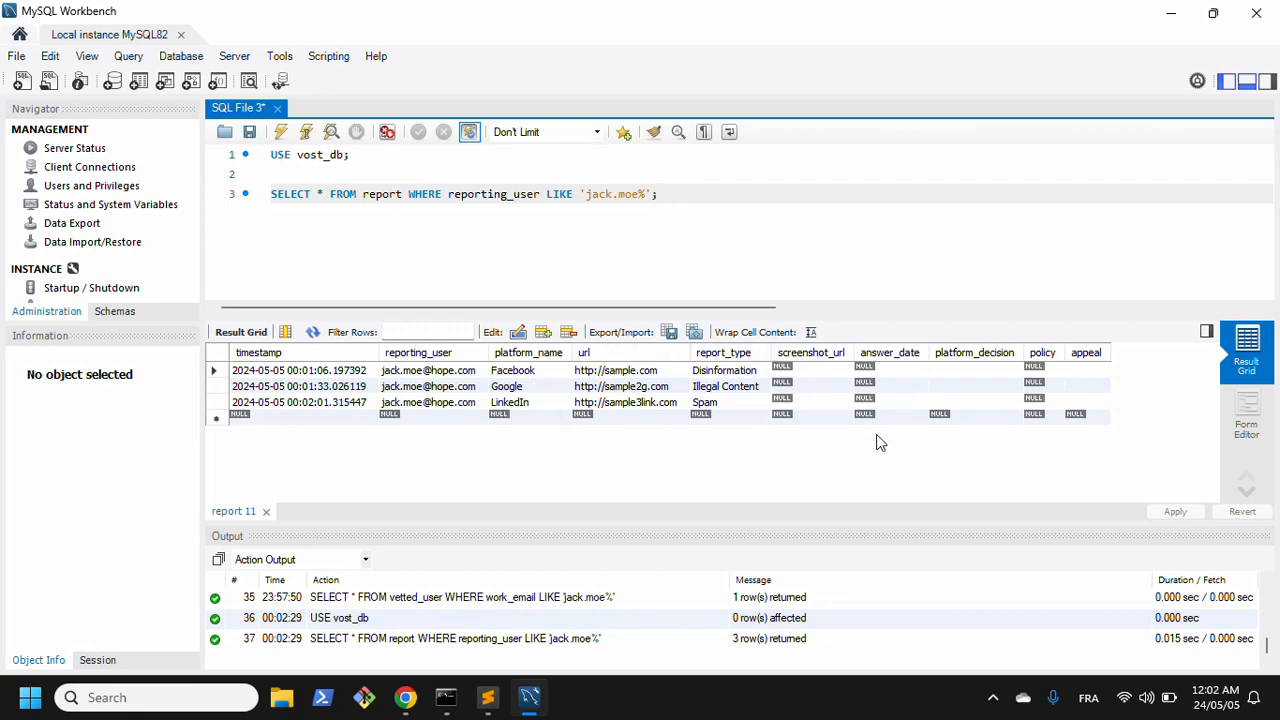
left_click(1171, 12)
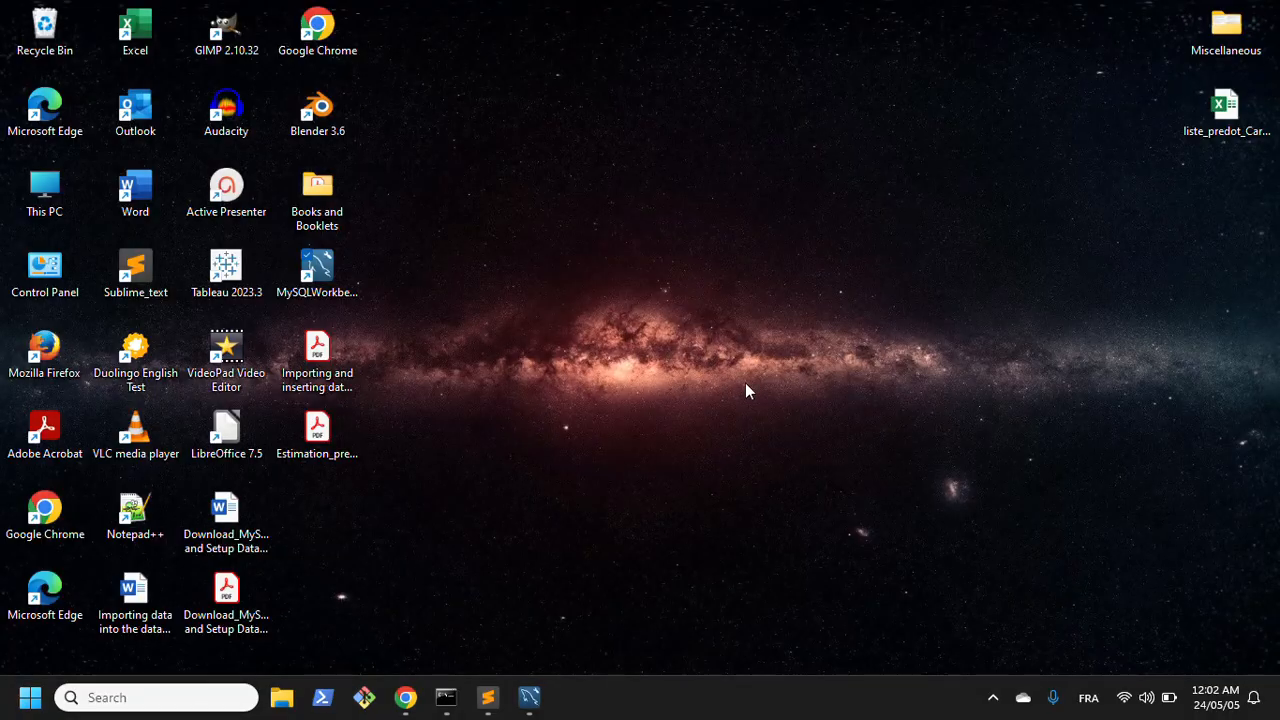
left_click(405, 697)
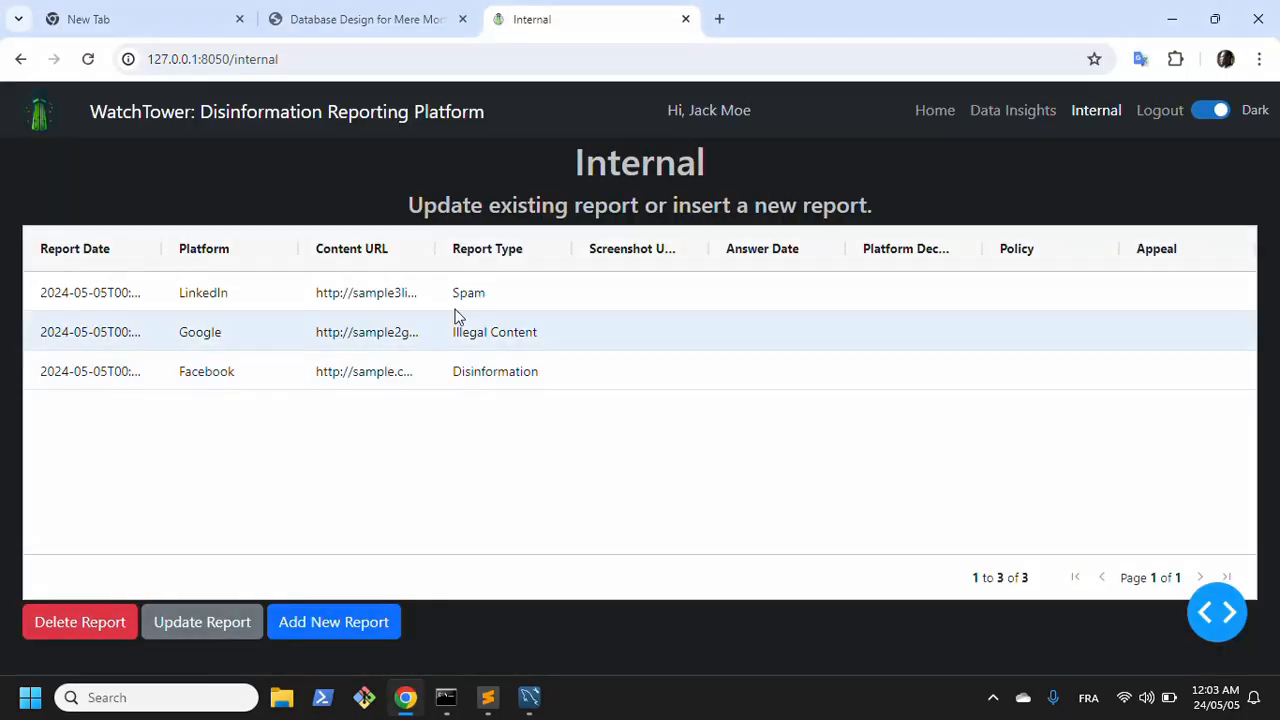
Step: Open the LinkedIn report for updating and set its platform decision to Demoted and its appeal to Yes
left_click(196, 298)
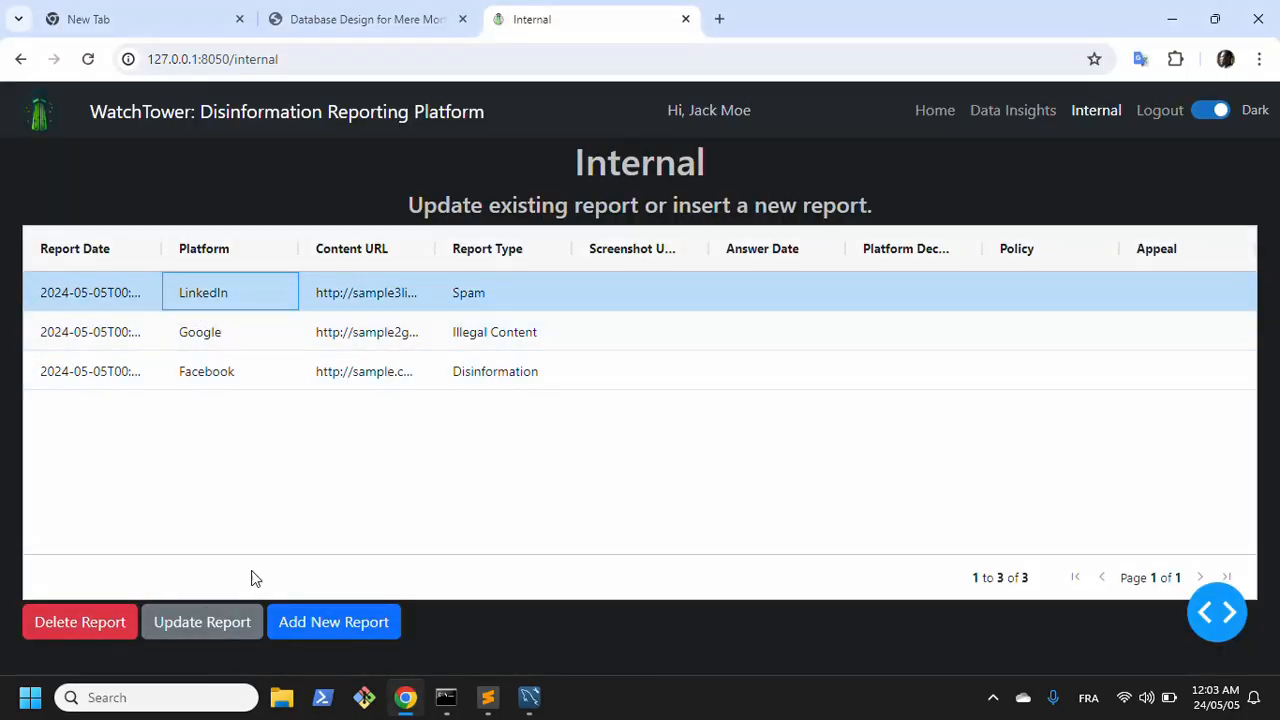
left_click(193, 638)
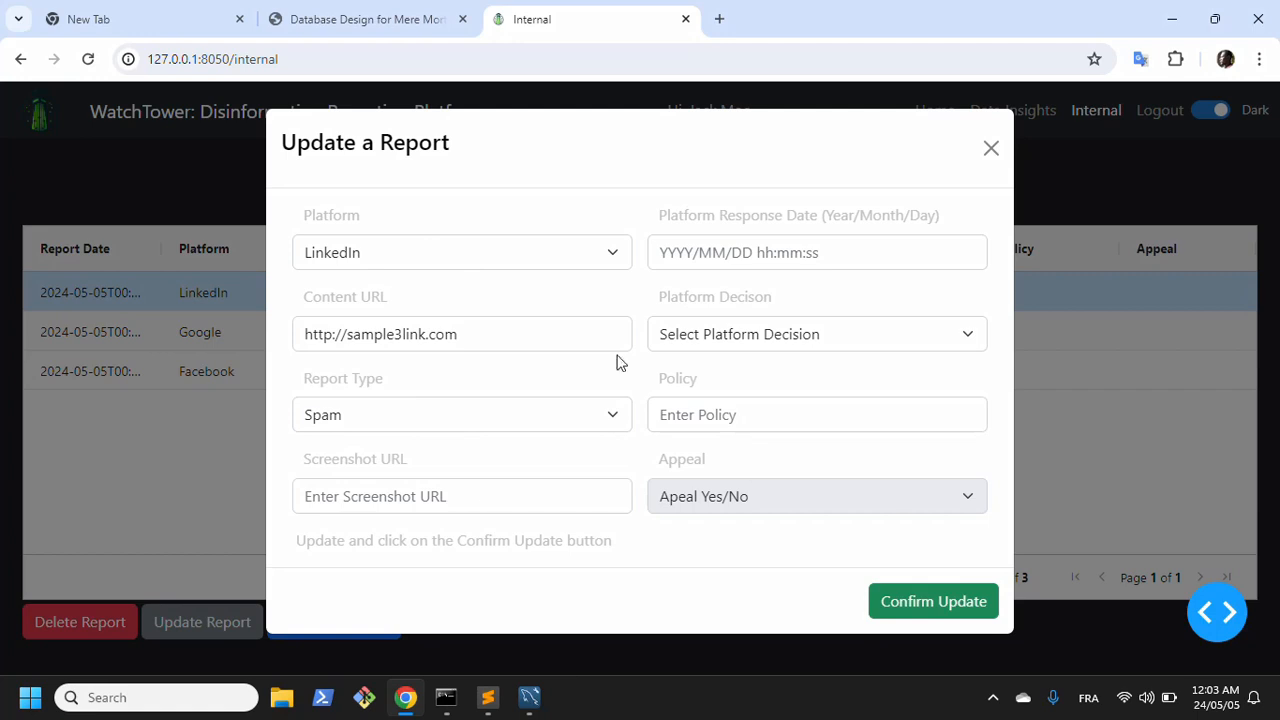
left_click(748, 336)
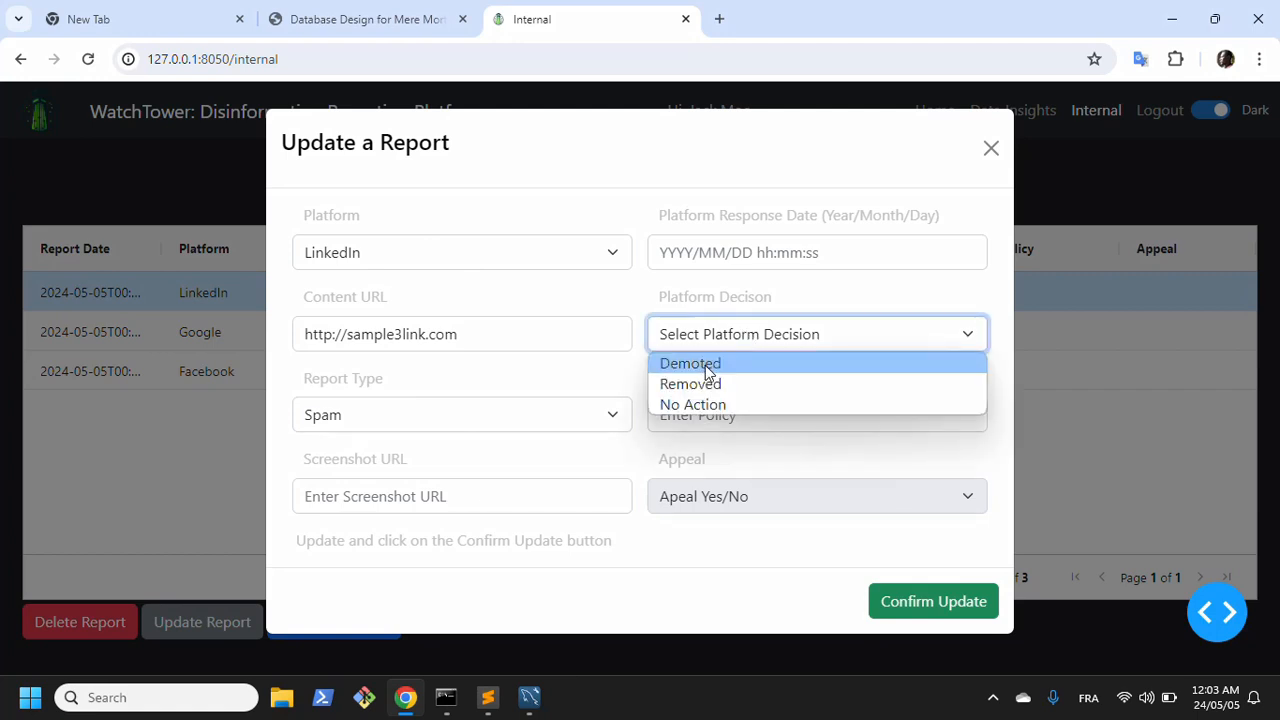
left_click(707, 366)
left_click(722, 512)
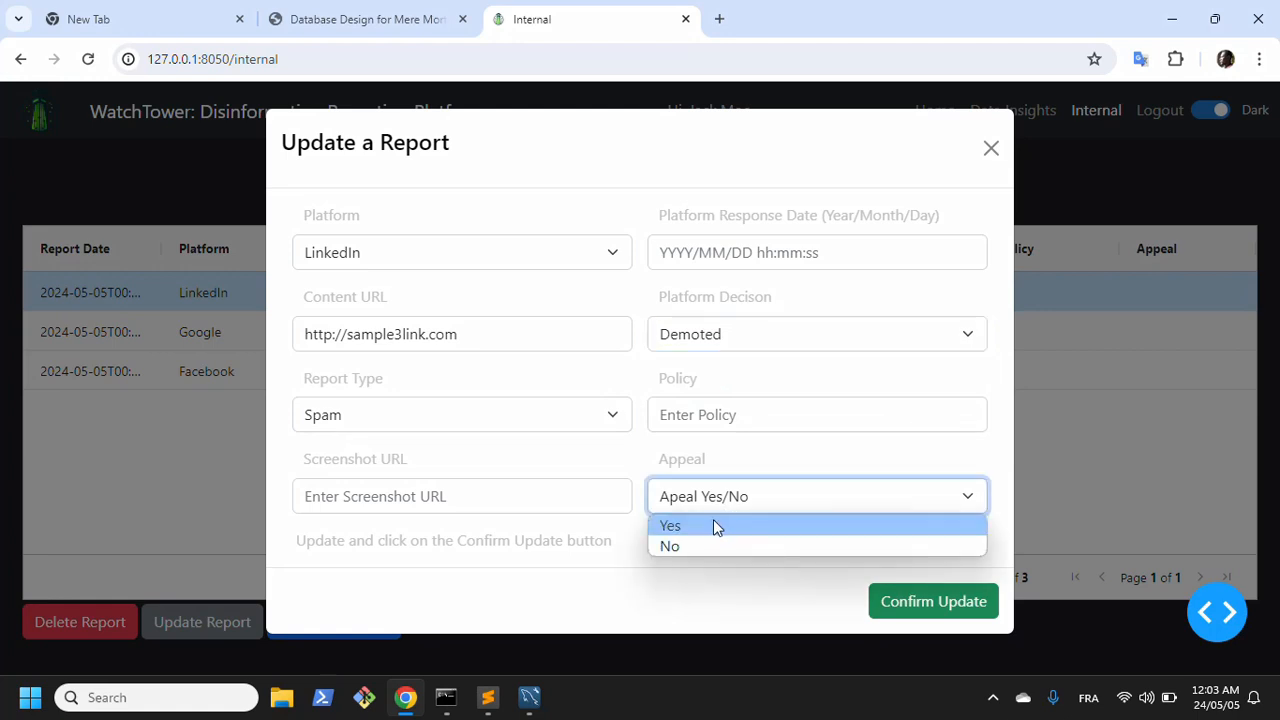
left_click(713, 525)
Step: Enter Policy X as the LinkedIn report's policy, then confirm the update and close the form
left_click(716, 416)
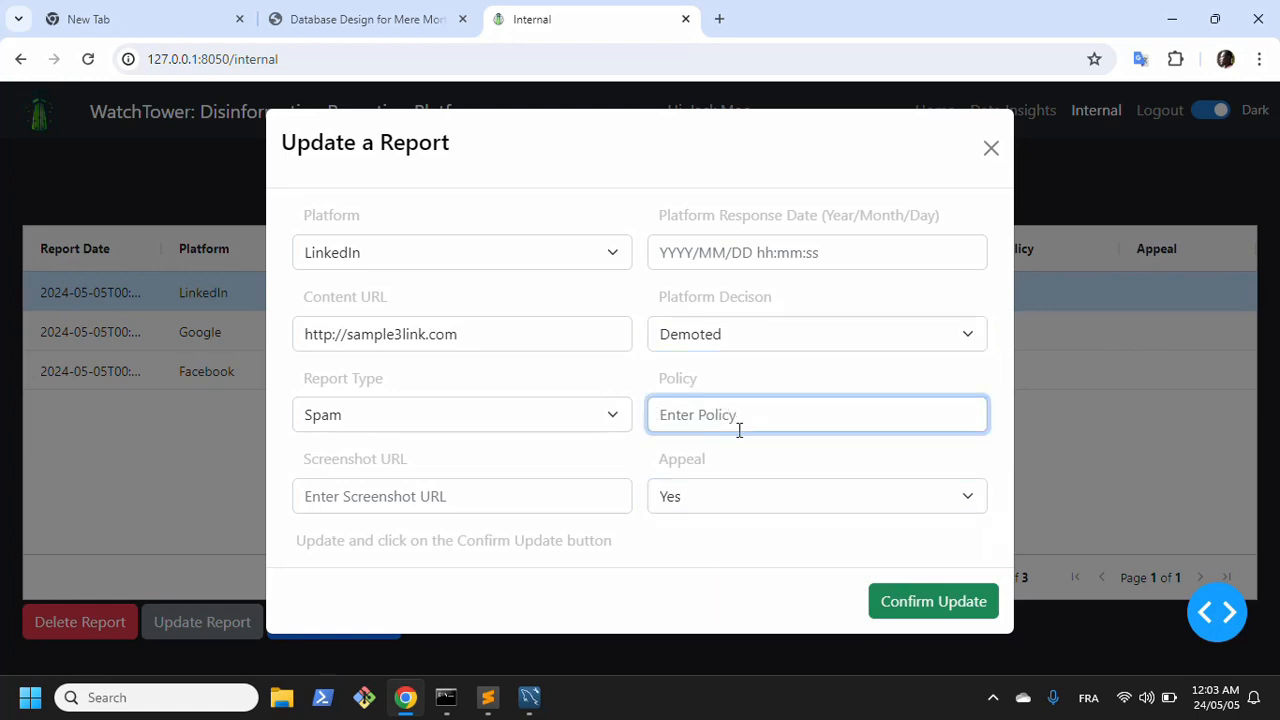
type("Policy X")
left_click(905, 606)
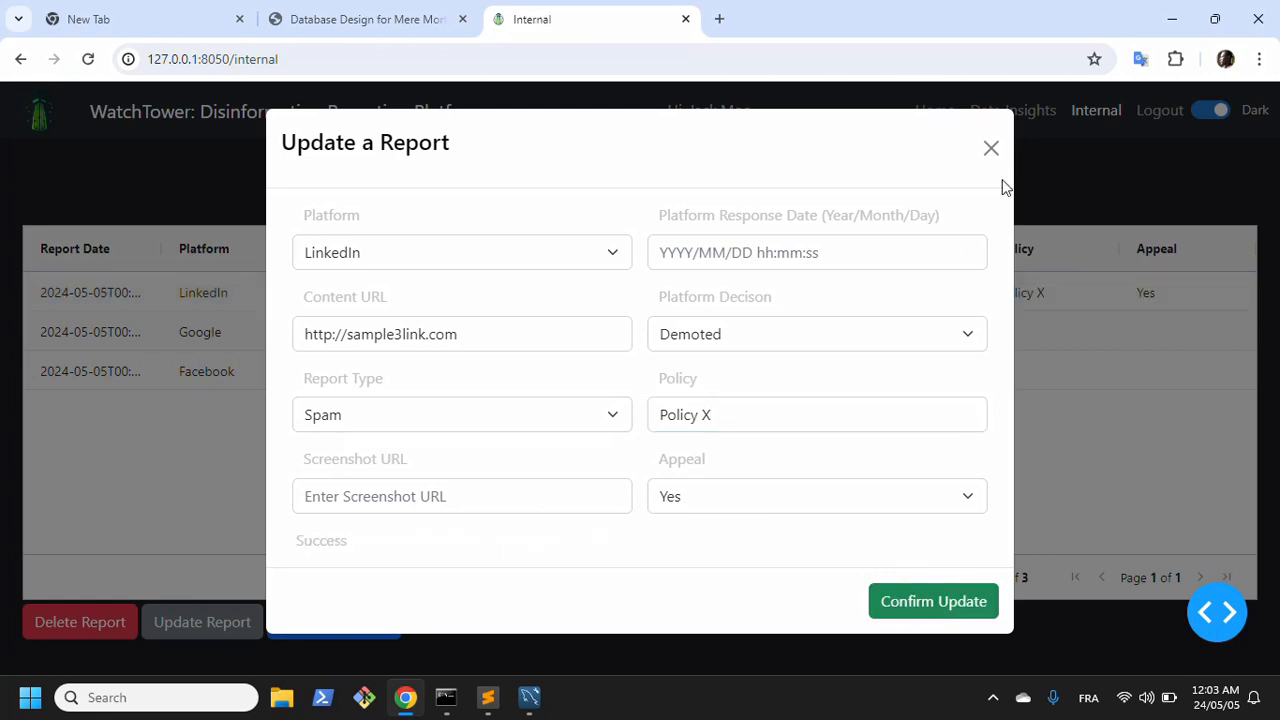
left_click(989, 151)
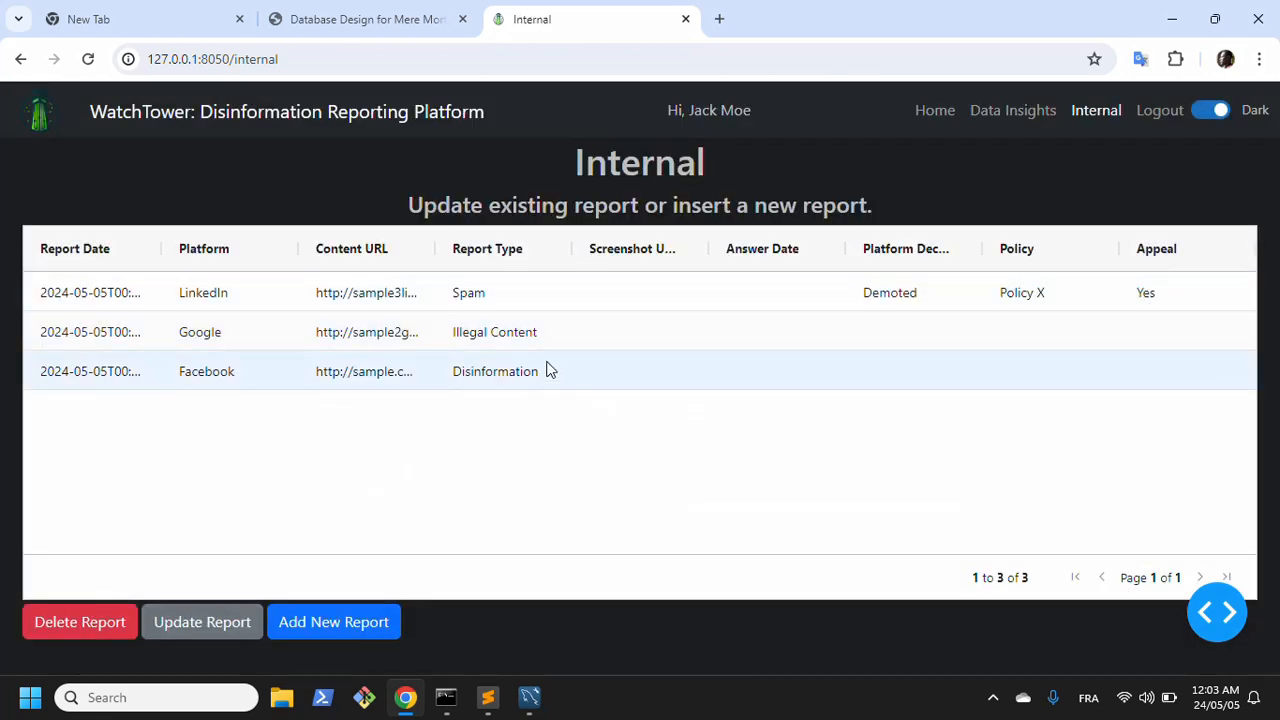
Step: Open the Google report for updating and set its platform decision to Demoted and its appeal to No
left_click(507, 342)
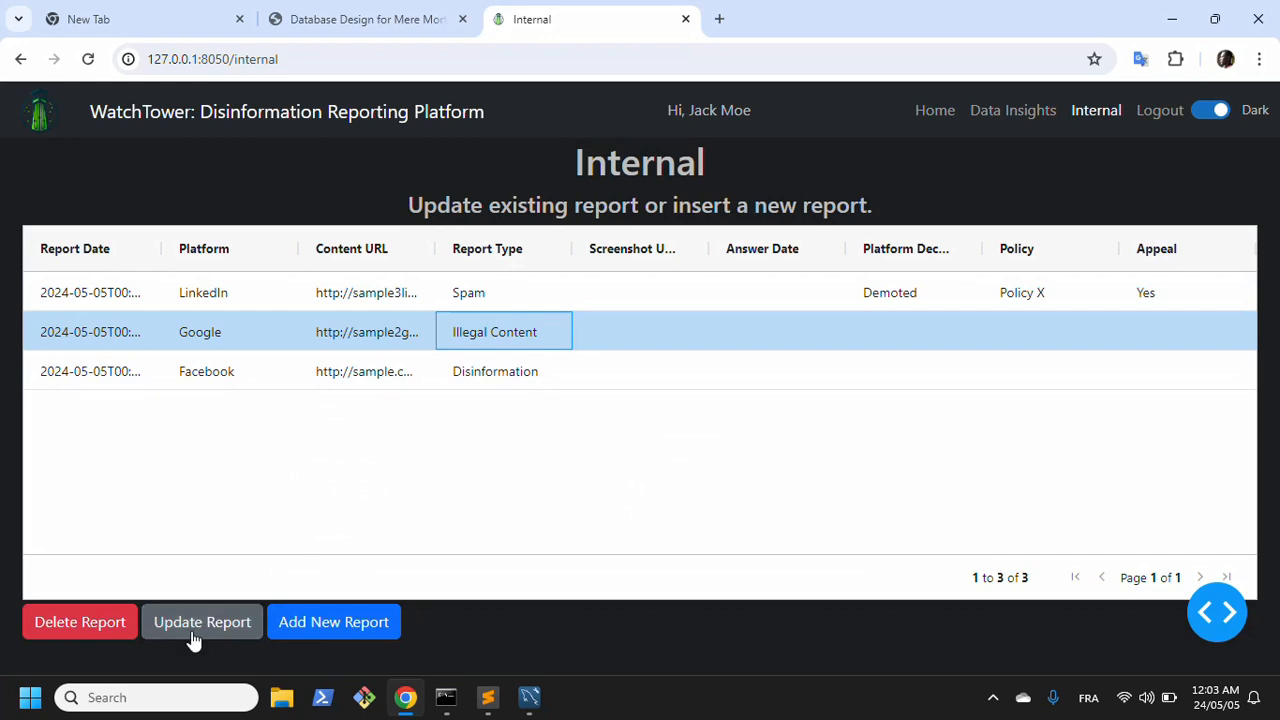
left_click(226, 620)
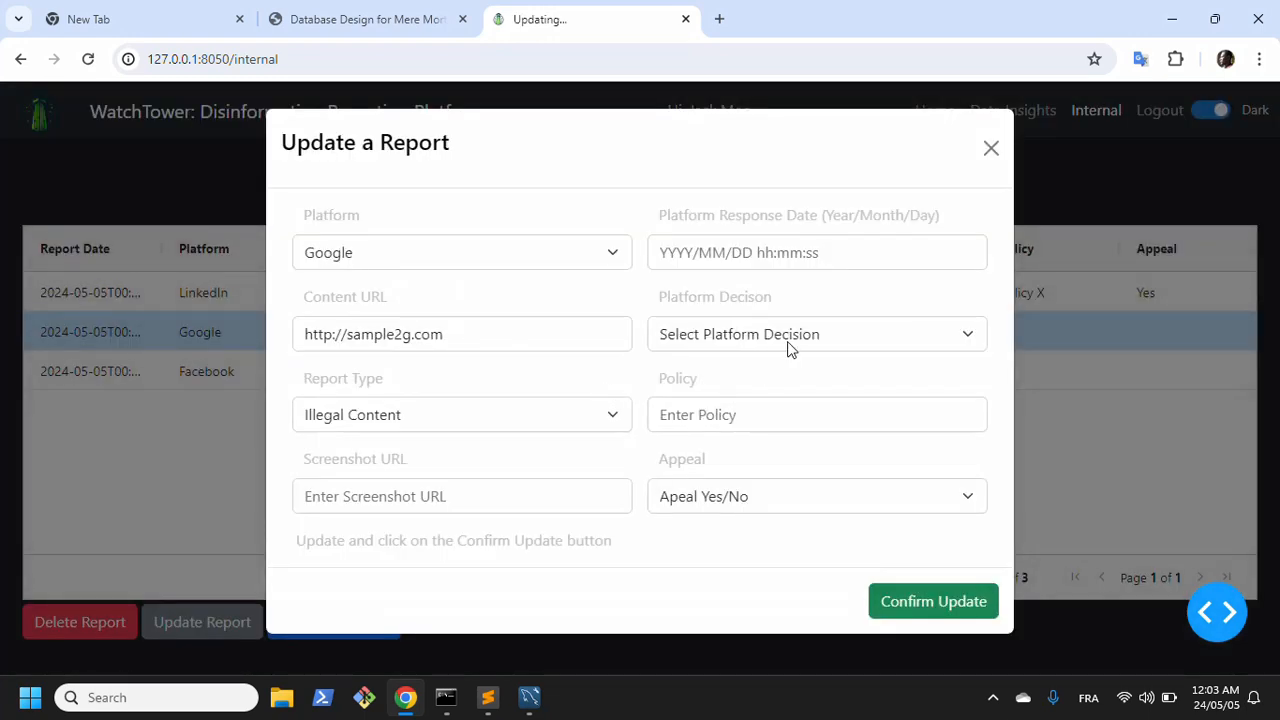
left_click(766, 334)
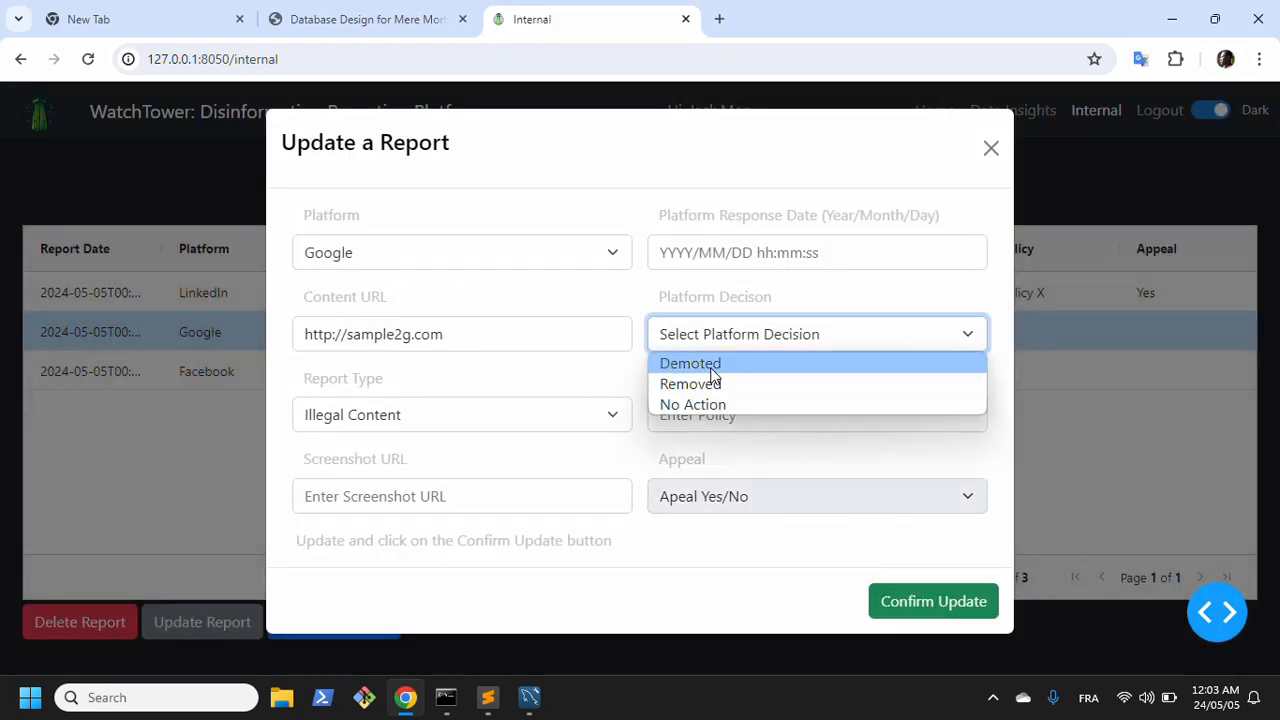
left_click(712, 368)
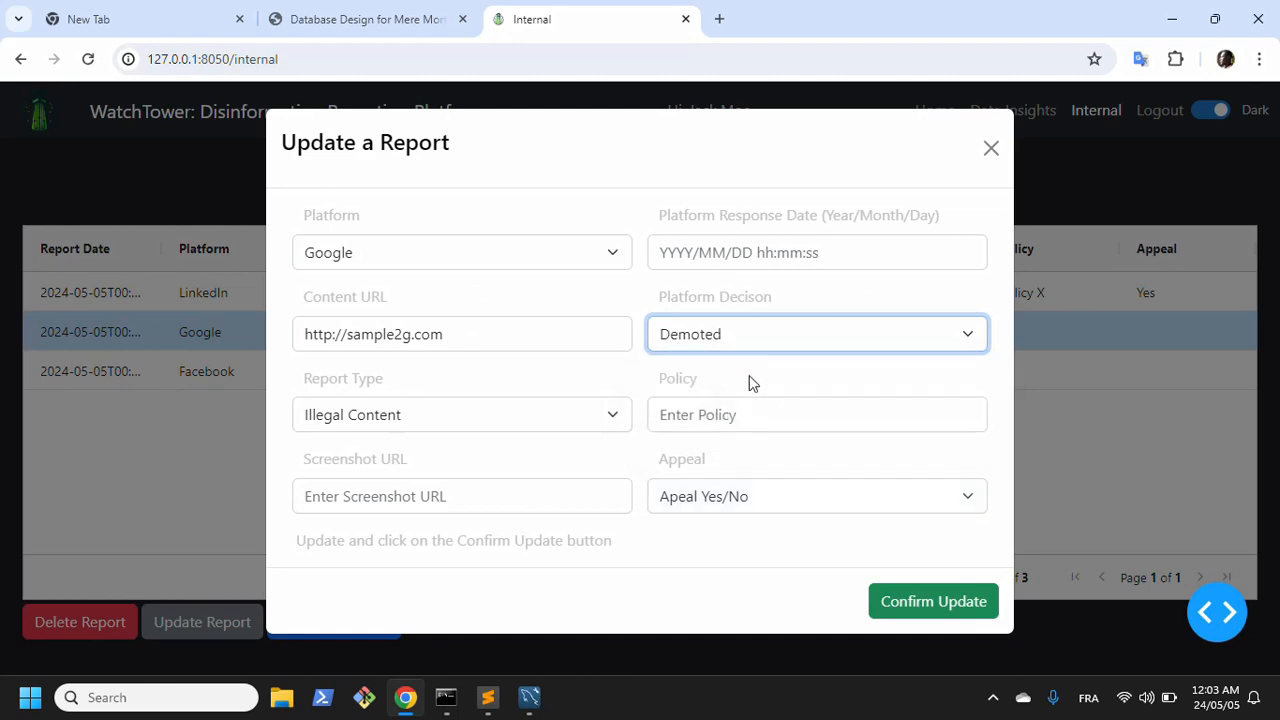
left_click(714, 500)
left_click(699, 546)
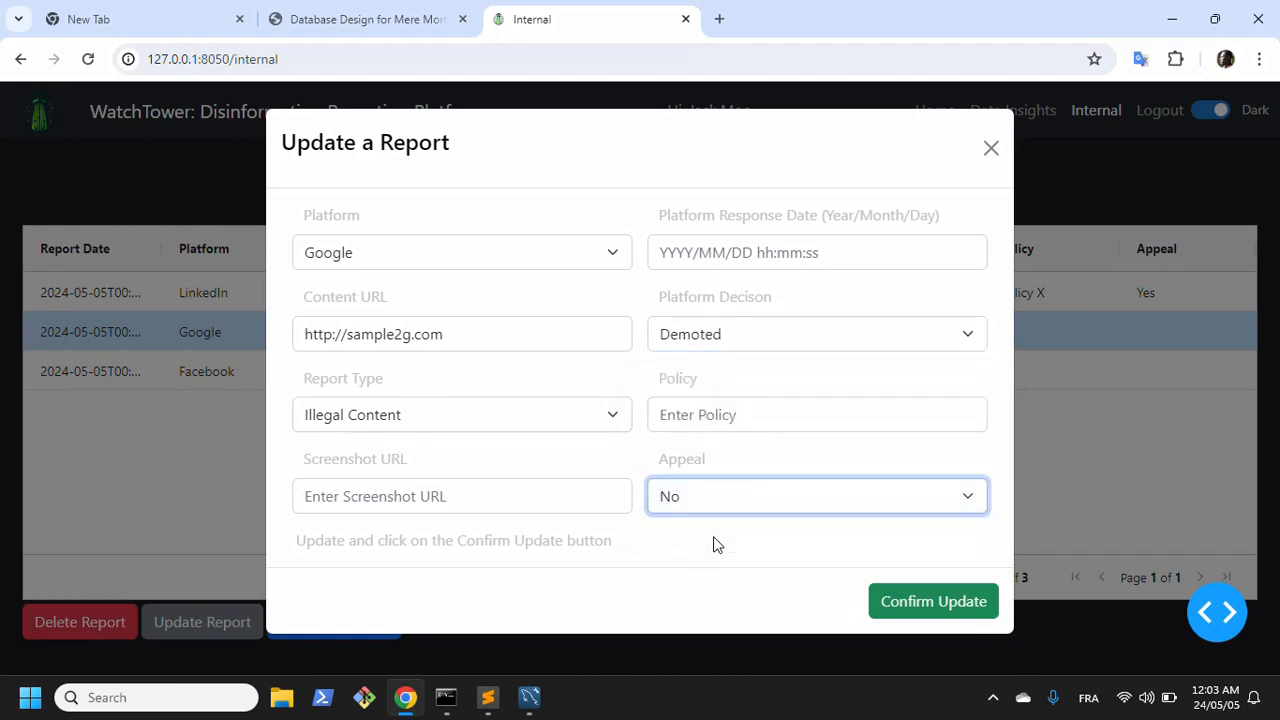
Step: Set the Google report's platform response date to 2024-05-05, then confirm the update and close the form
left_click(797, 254)
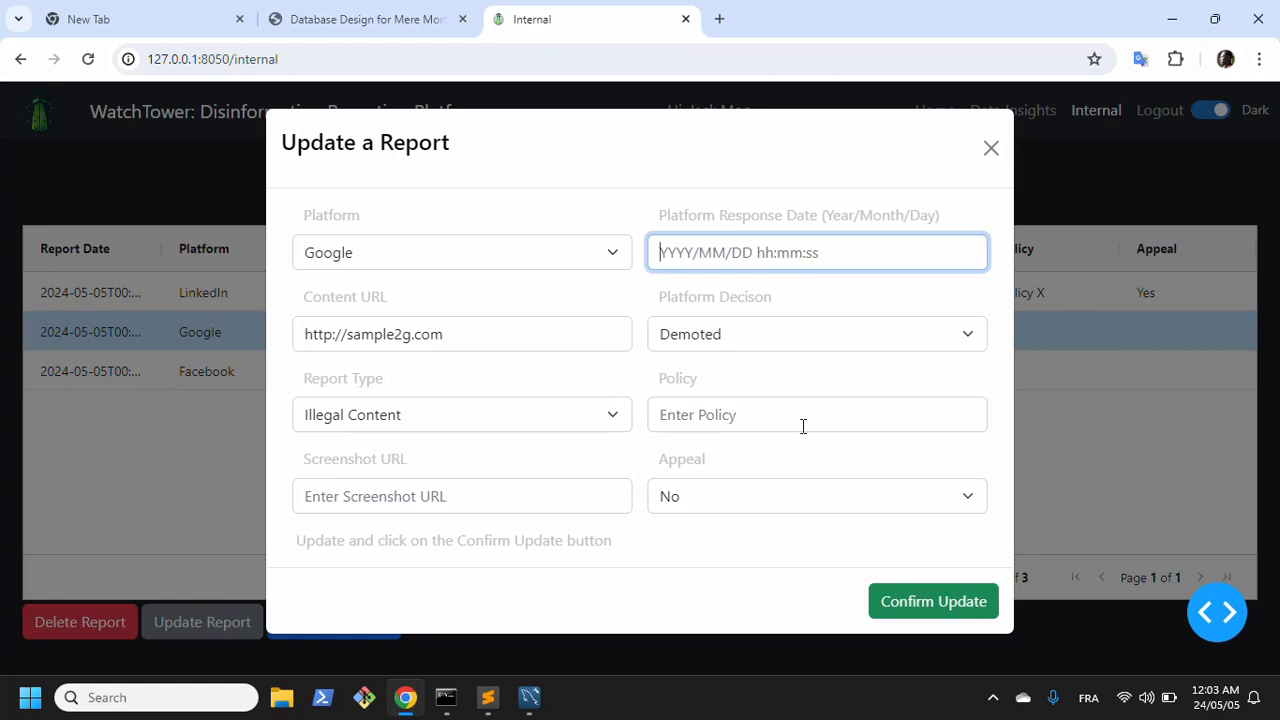
type("2024-05-05")
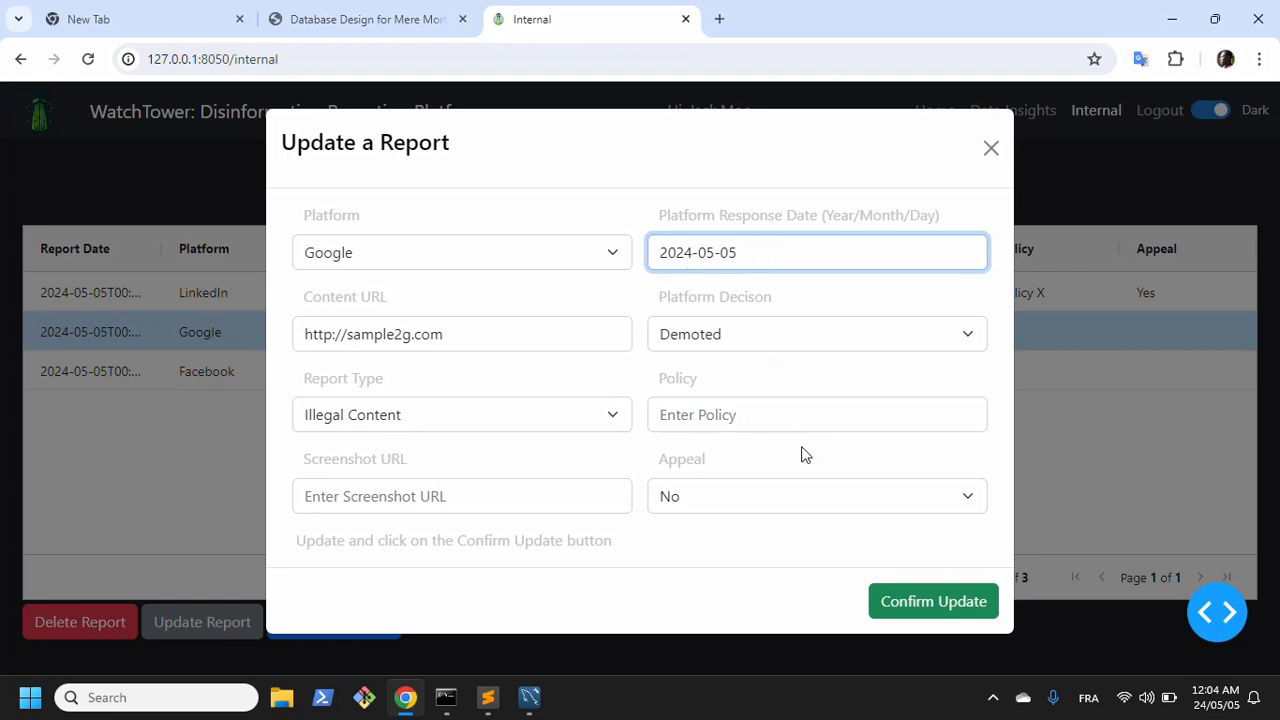
left_click(922, 608)
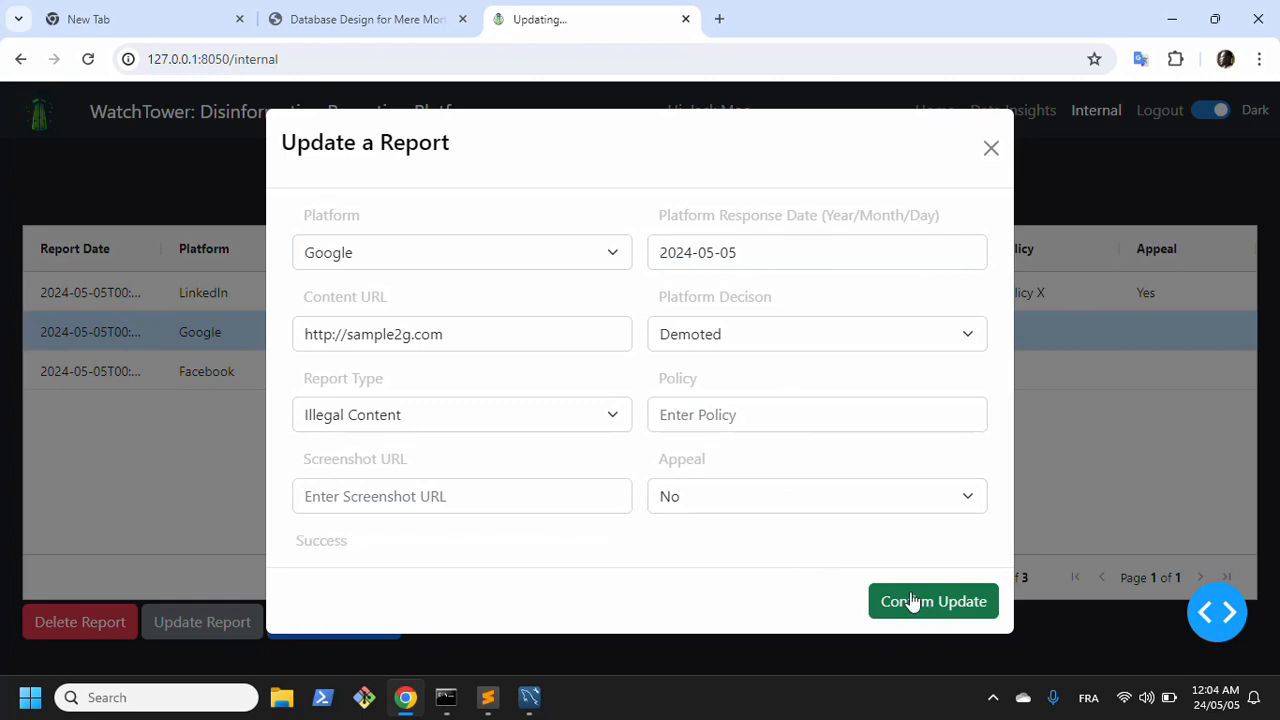
left_click(989, 150)
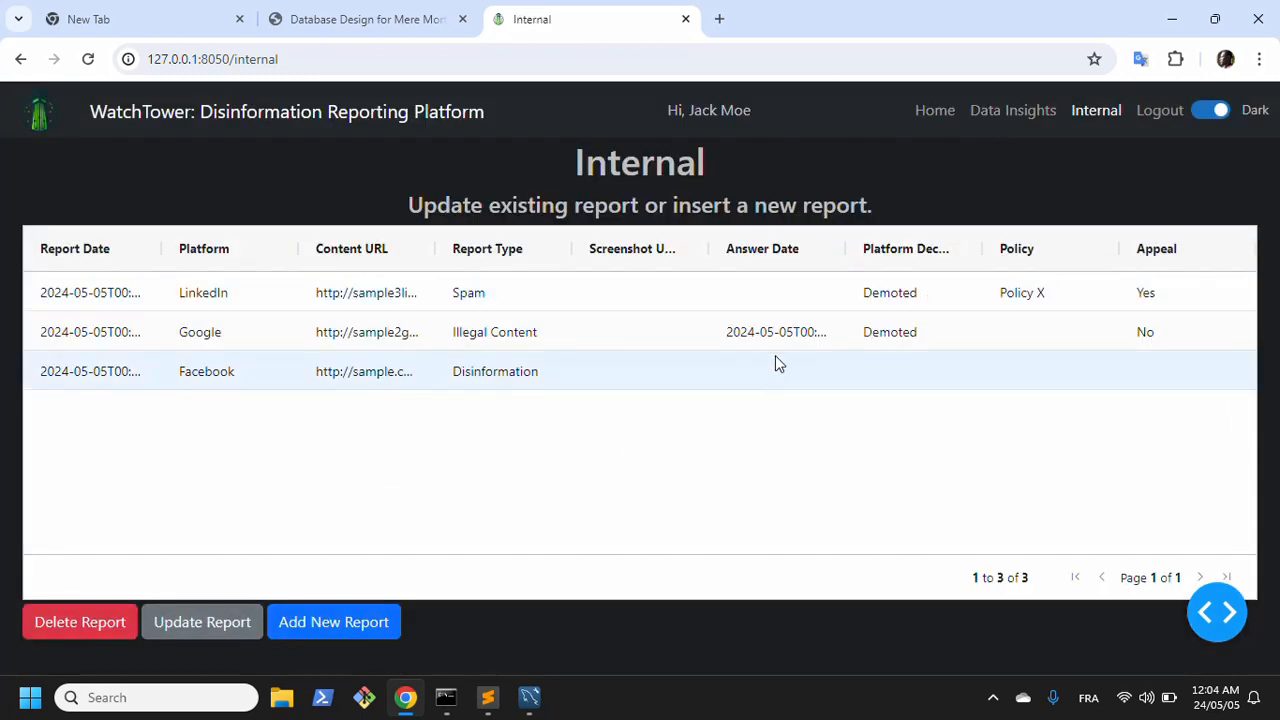
Step: Switch to MySQL Workbench, rerun the report table query for the reporting user to check the updated records, and return to the WatchTower page
left_click(529, 697)
key("ctrl+shift+Return")
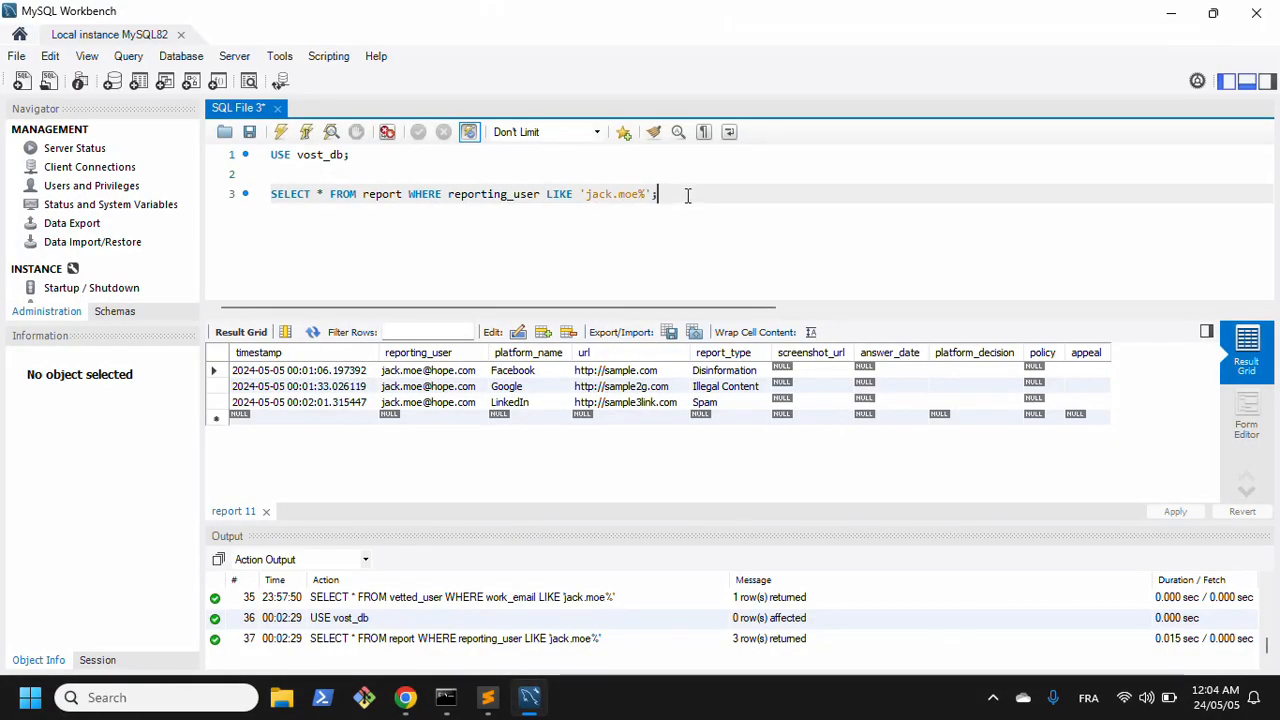
key("ctrl+shift+Return")
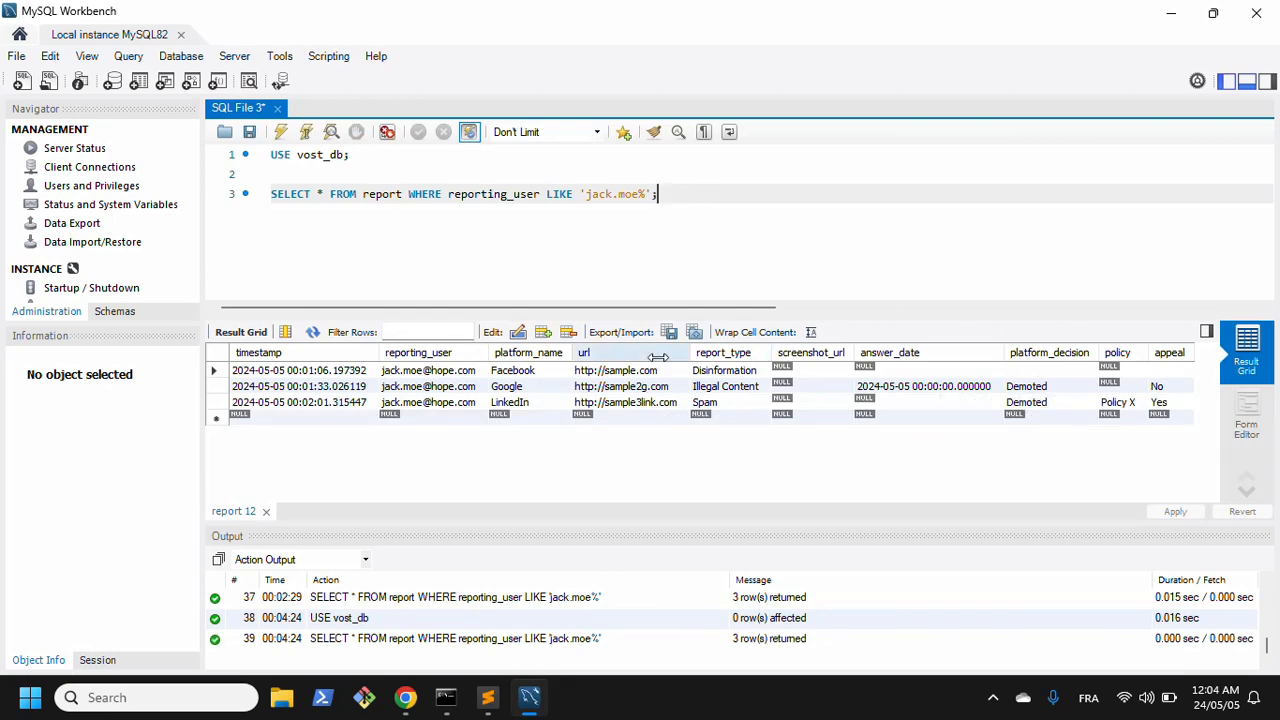
left_click(528, 697)
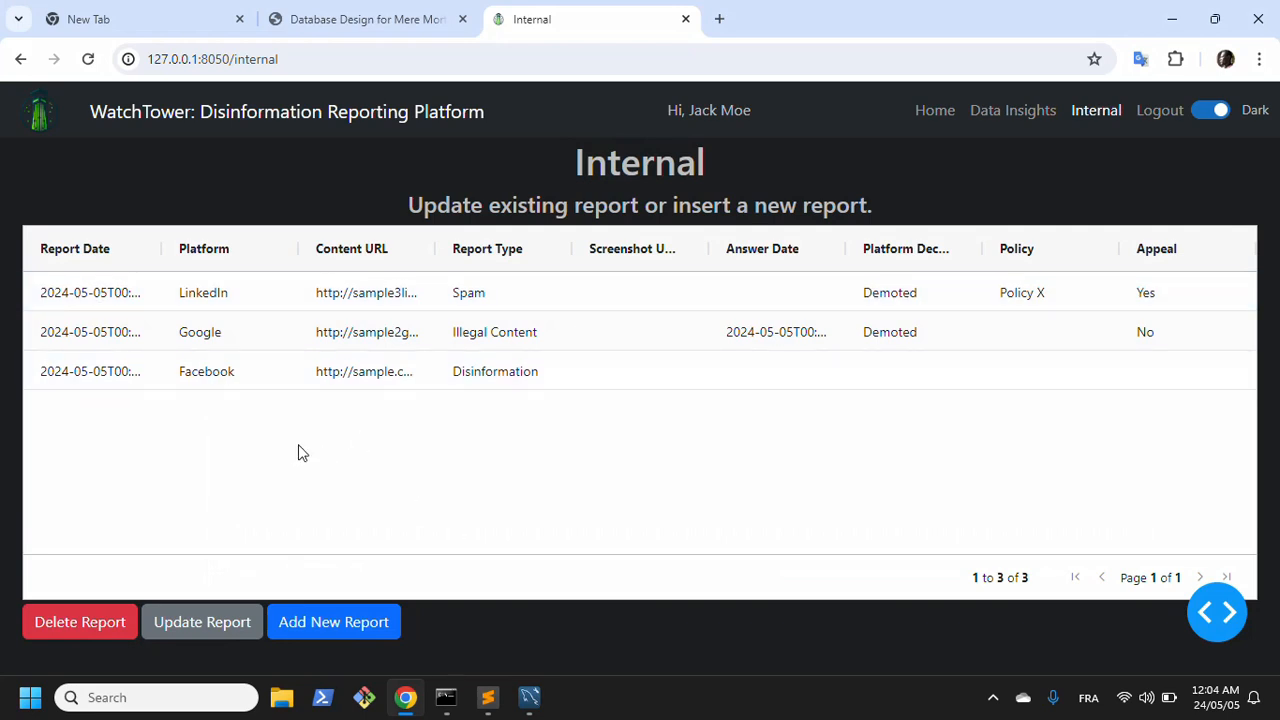
Step: Try deleting with no report selected, and delete the Facebook report, confirming the deletion
left_click(86, 637)
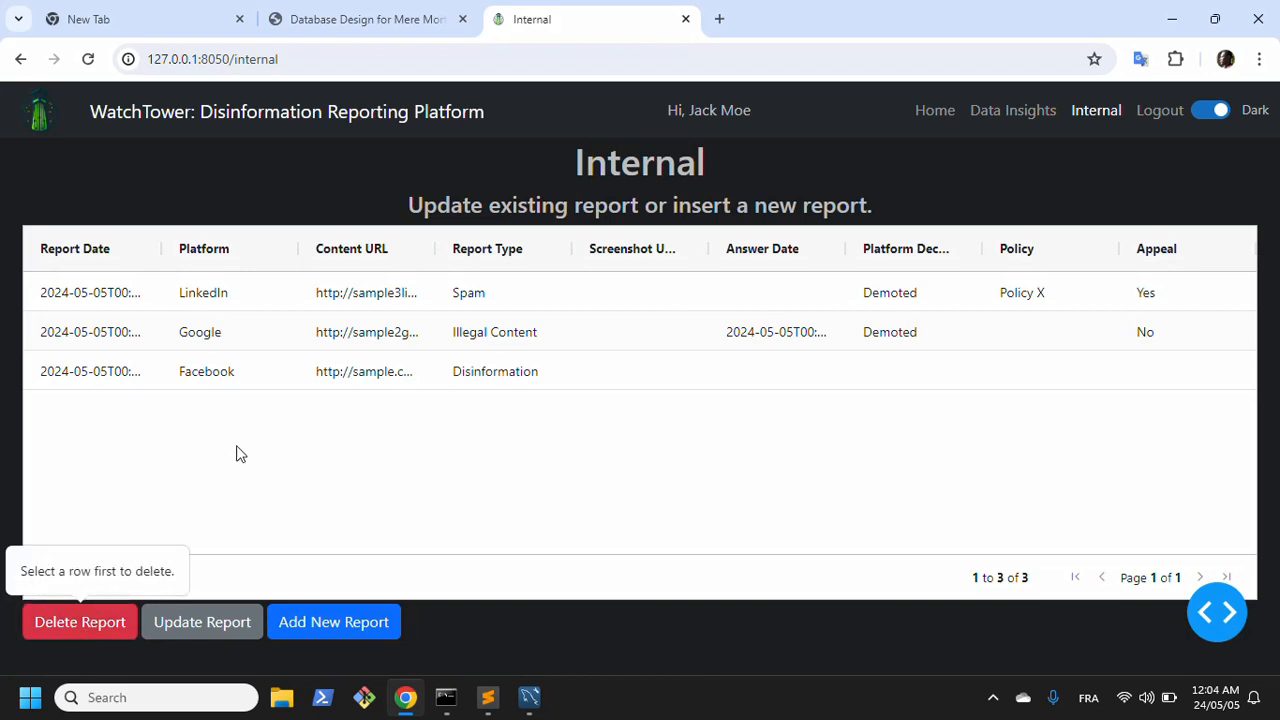
left_click(107, 638)
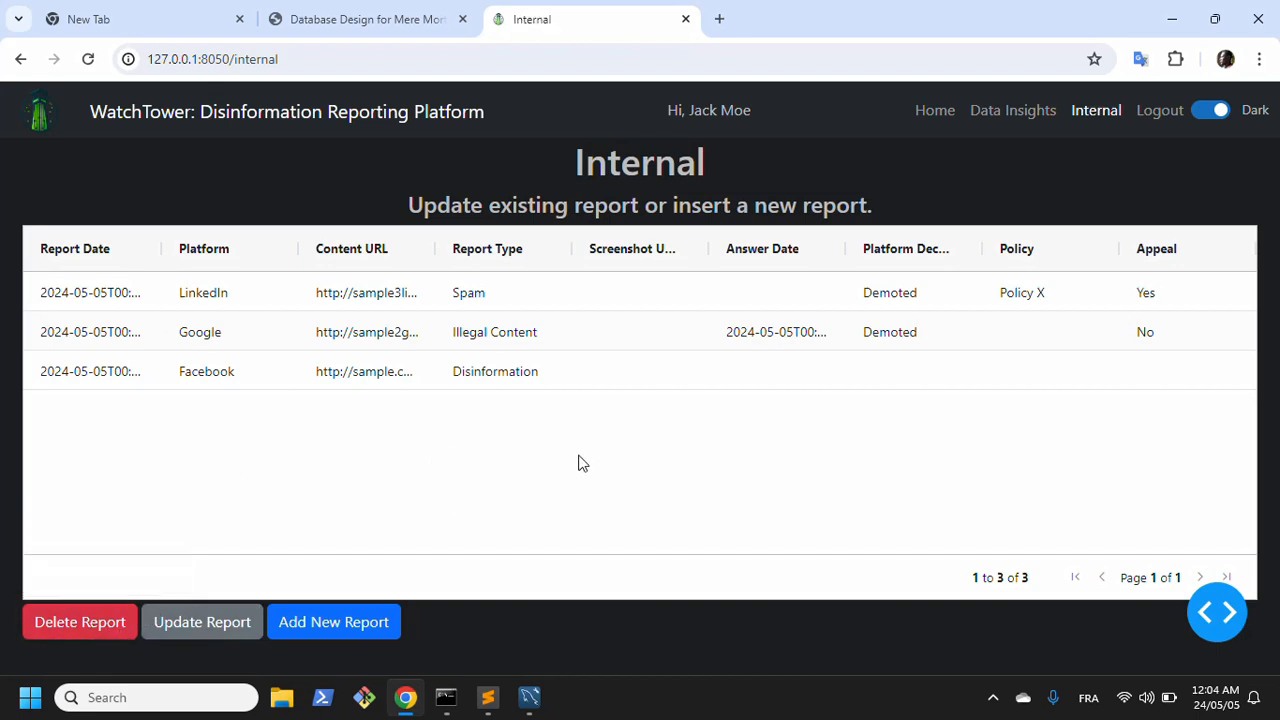
left_click(203, 385)
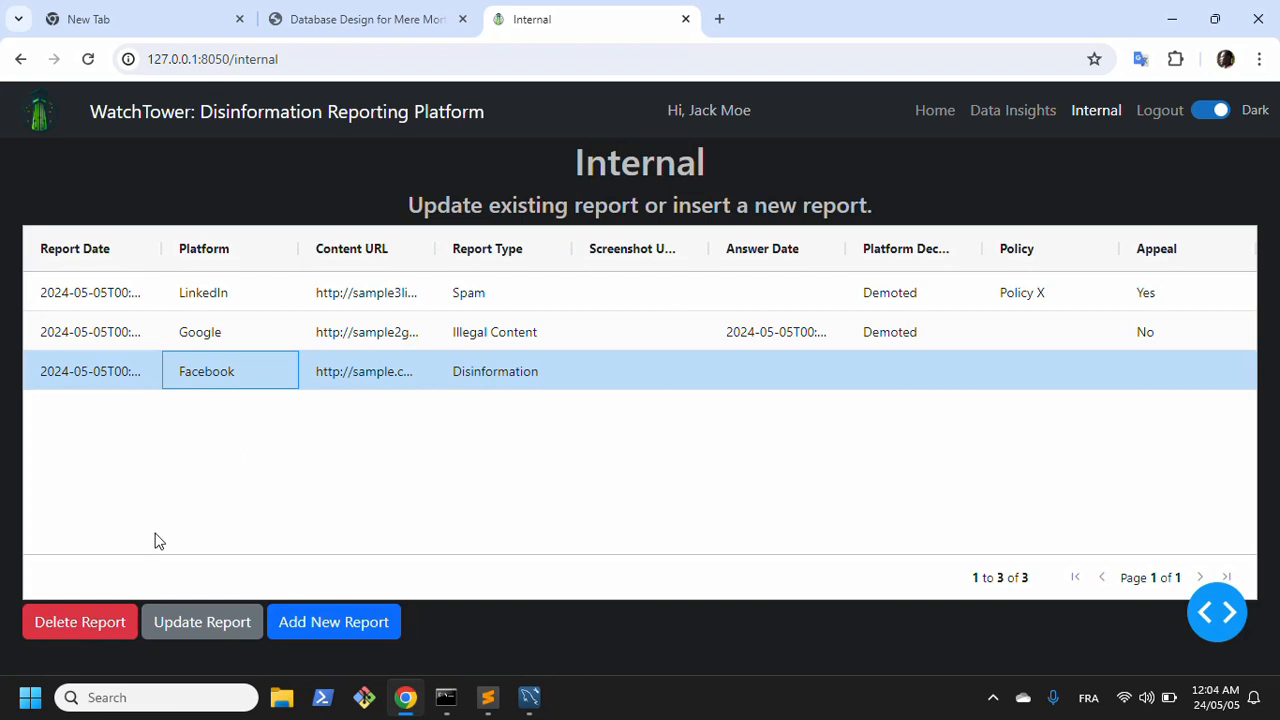
left_click(91, 630)
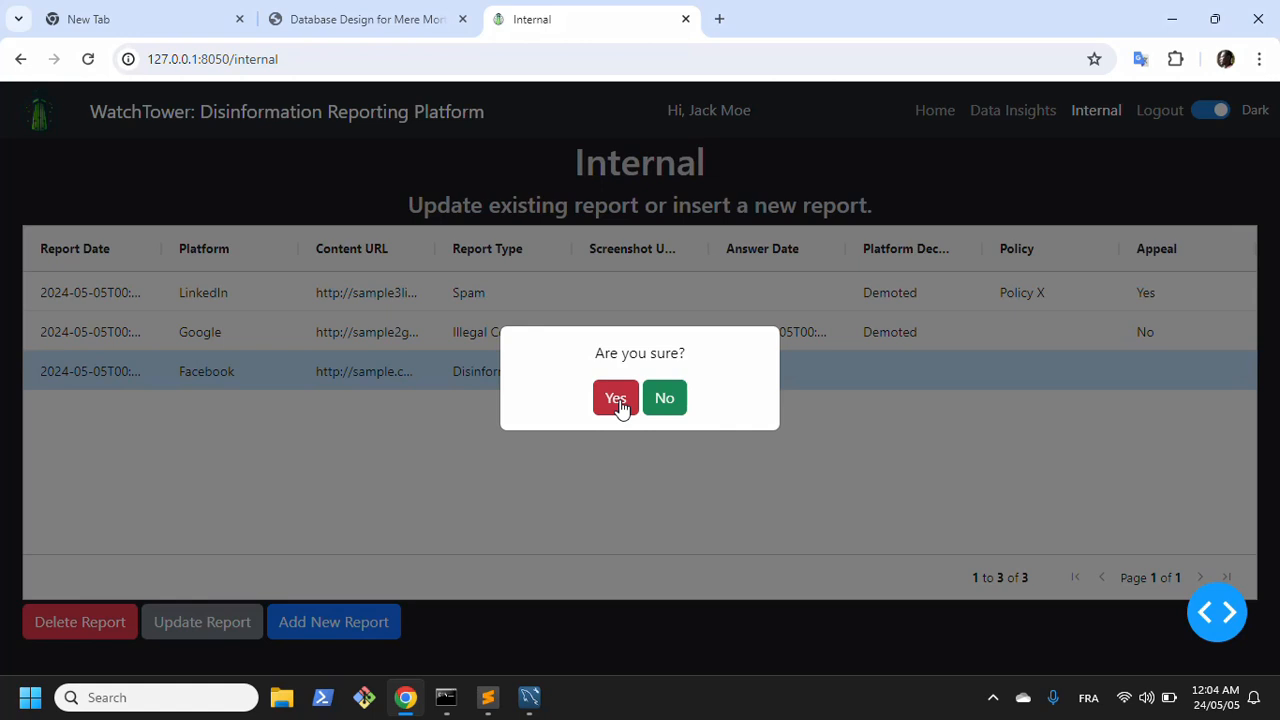
left_click(616, 400)
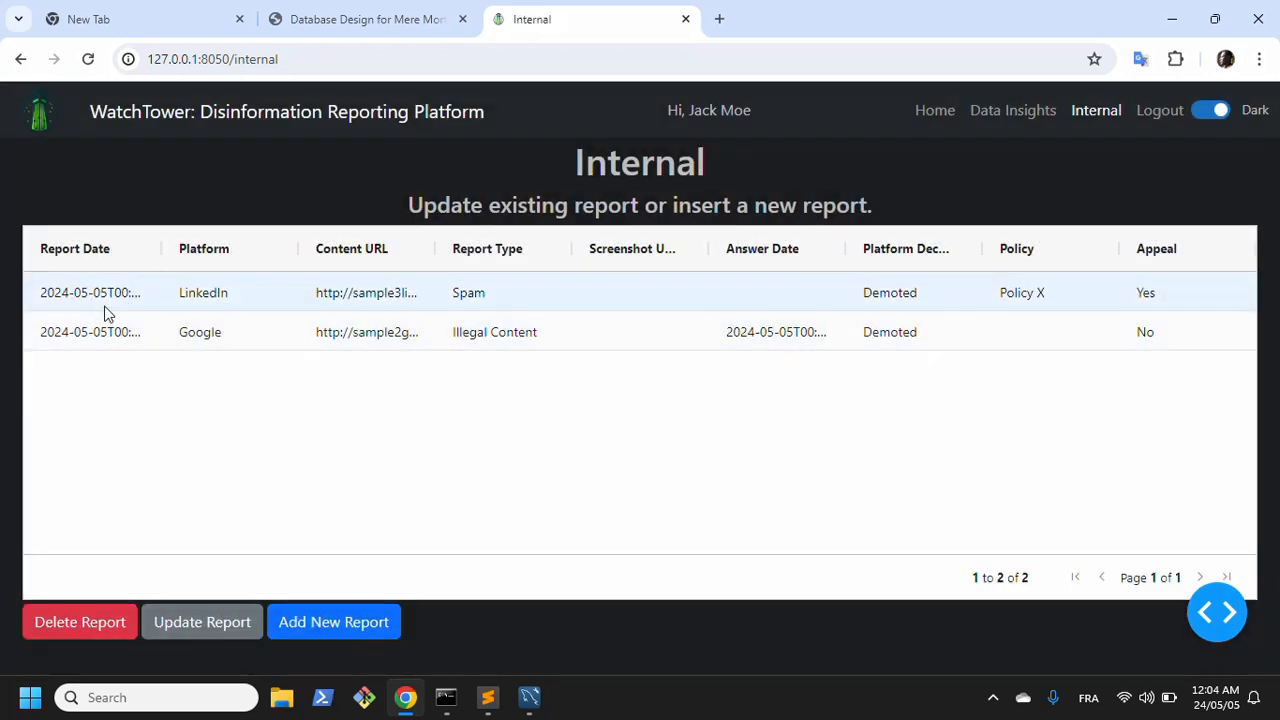
Step: Delete the LinkedIn spam report from the internal report table and confirm the deletion
left_click(107, 310)
left_click(94, 630)
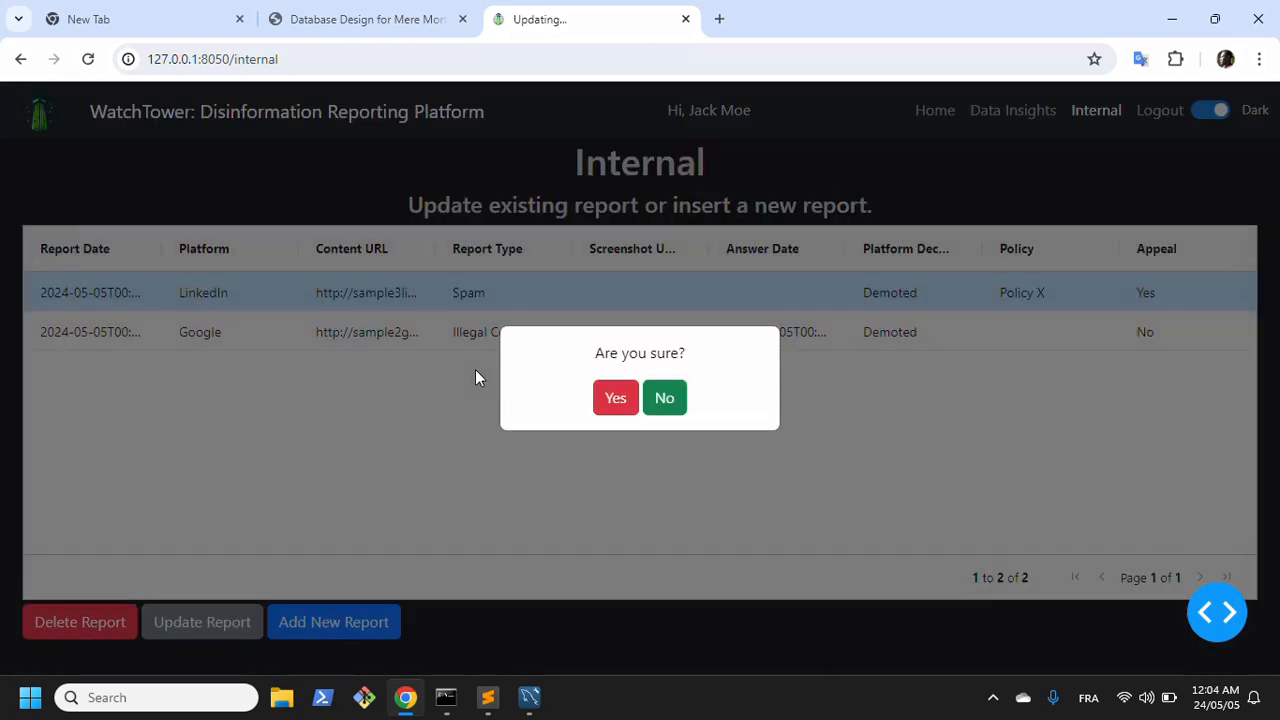
left_click(616, 402)
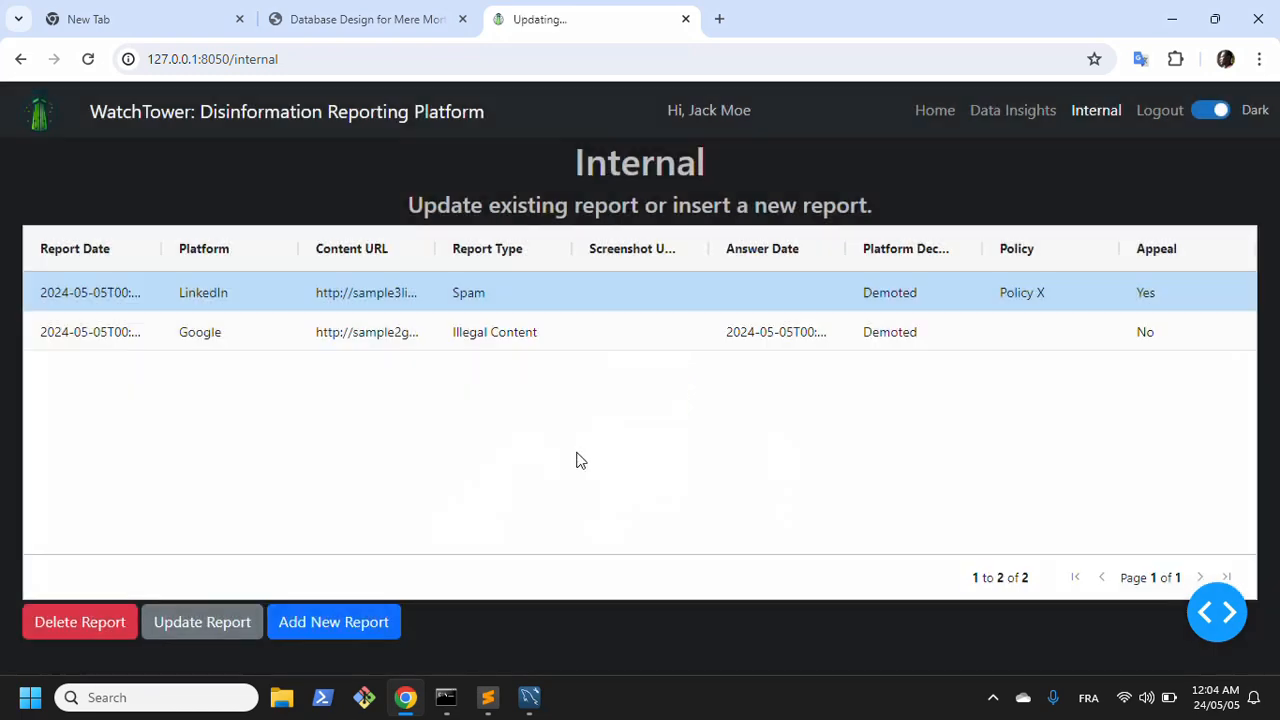
Step: Rerun the report query in MySQL Workbench to check the database after the deletions, and minimize it to return to WatchTower
left_click(533, 695)
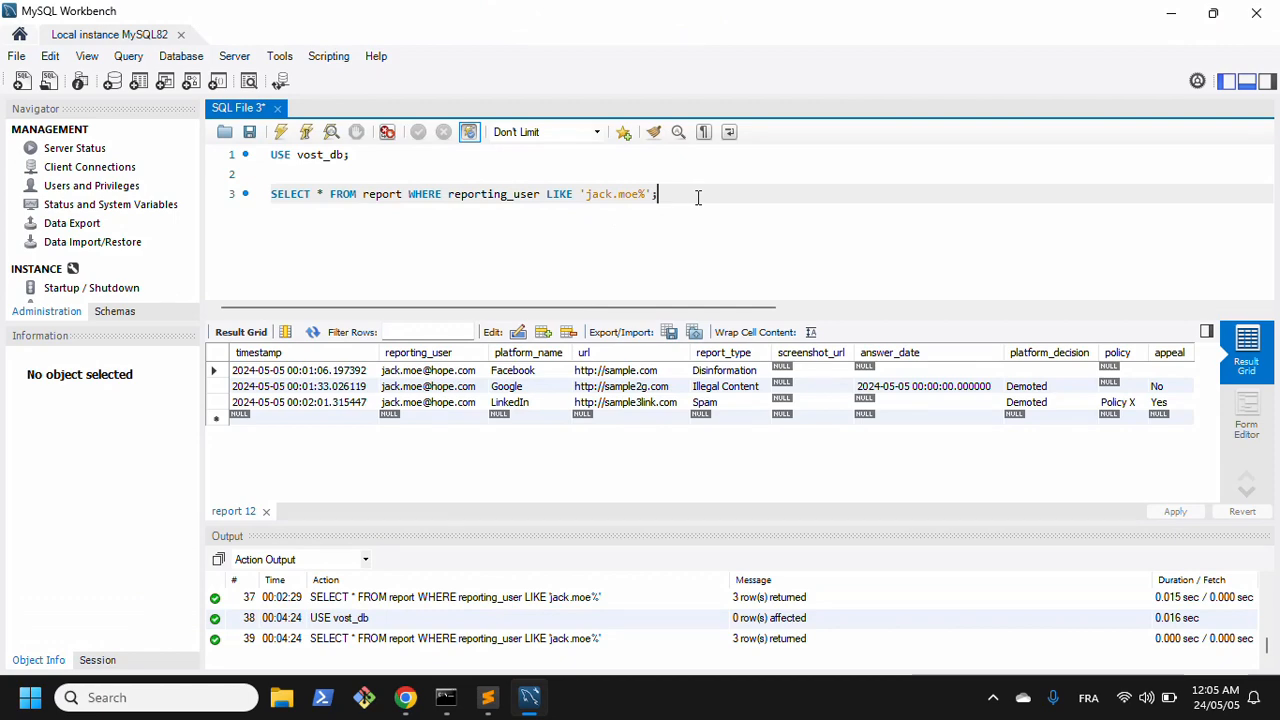
key("ctrl+shift+Return")
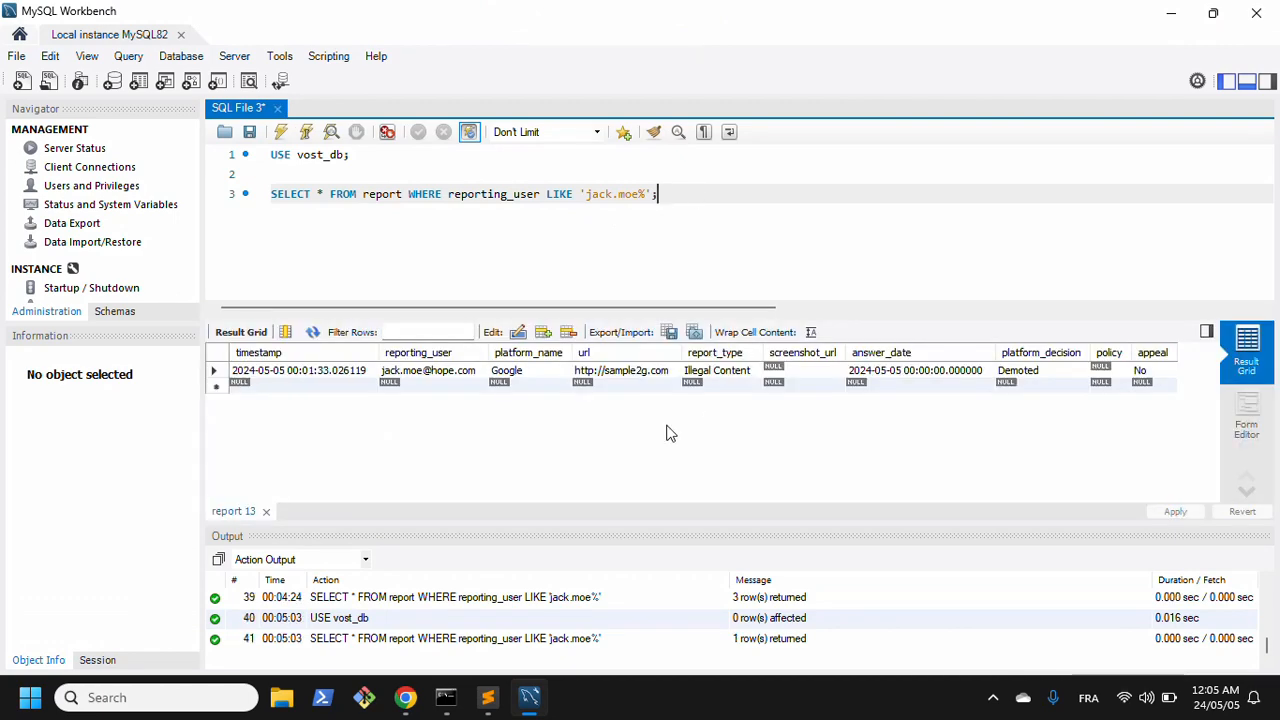
left_click(1171, 13)
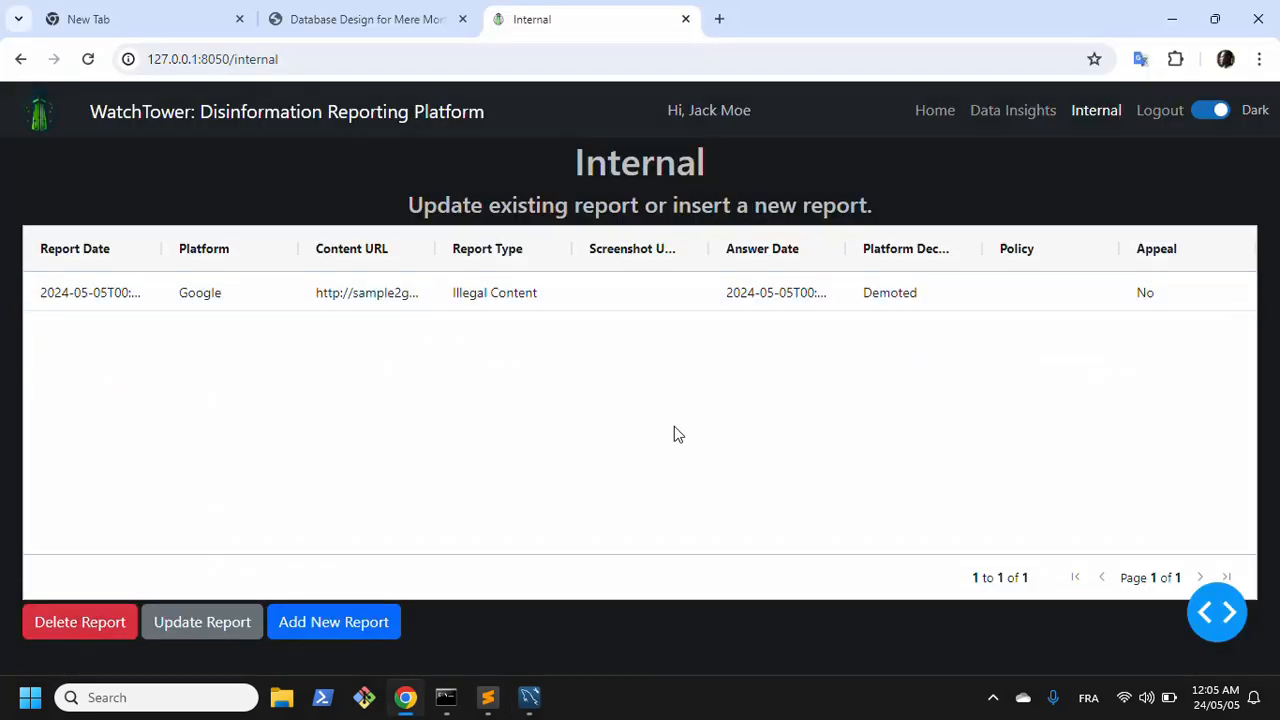
Step: Open the Data Insights page and autofit the Reporing_user and Reporting_entity columns of the report table to their contents
left_click(1012, 112)
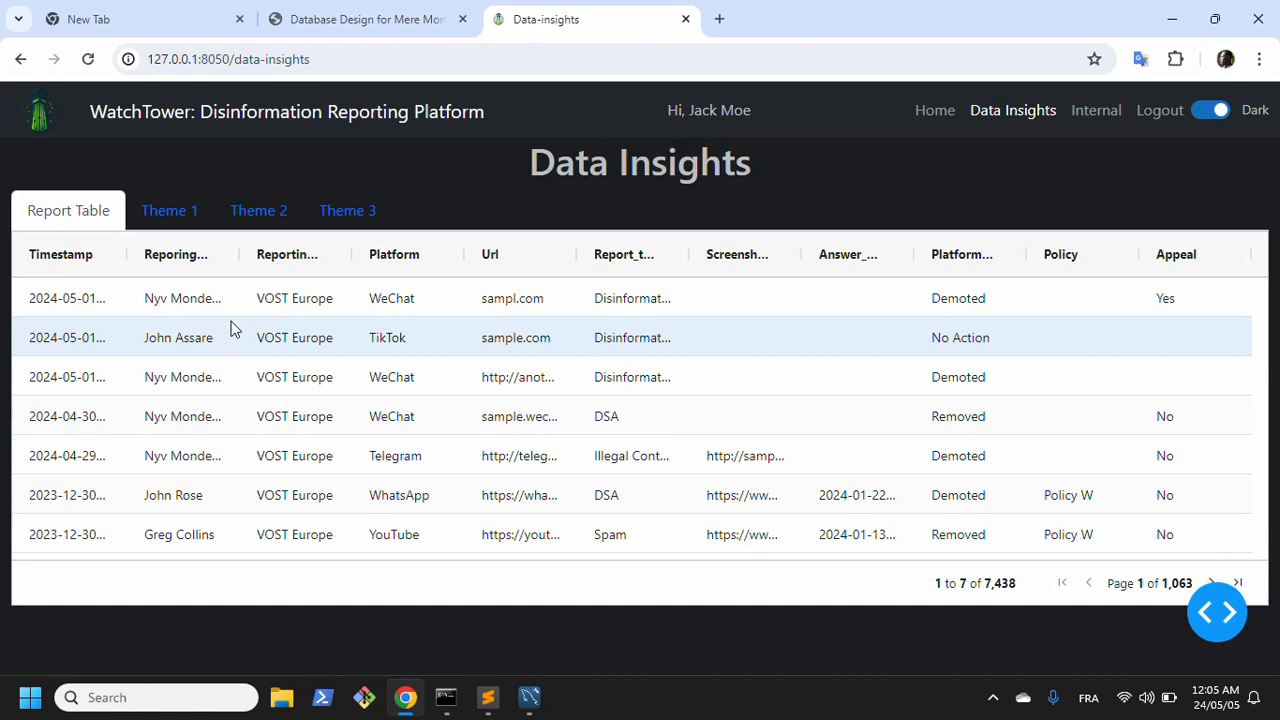
double_click(240, 256)
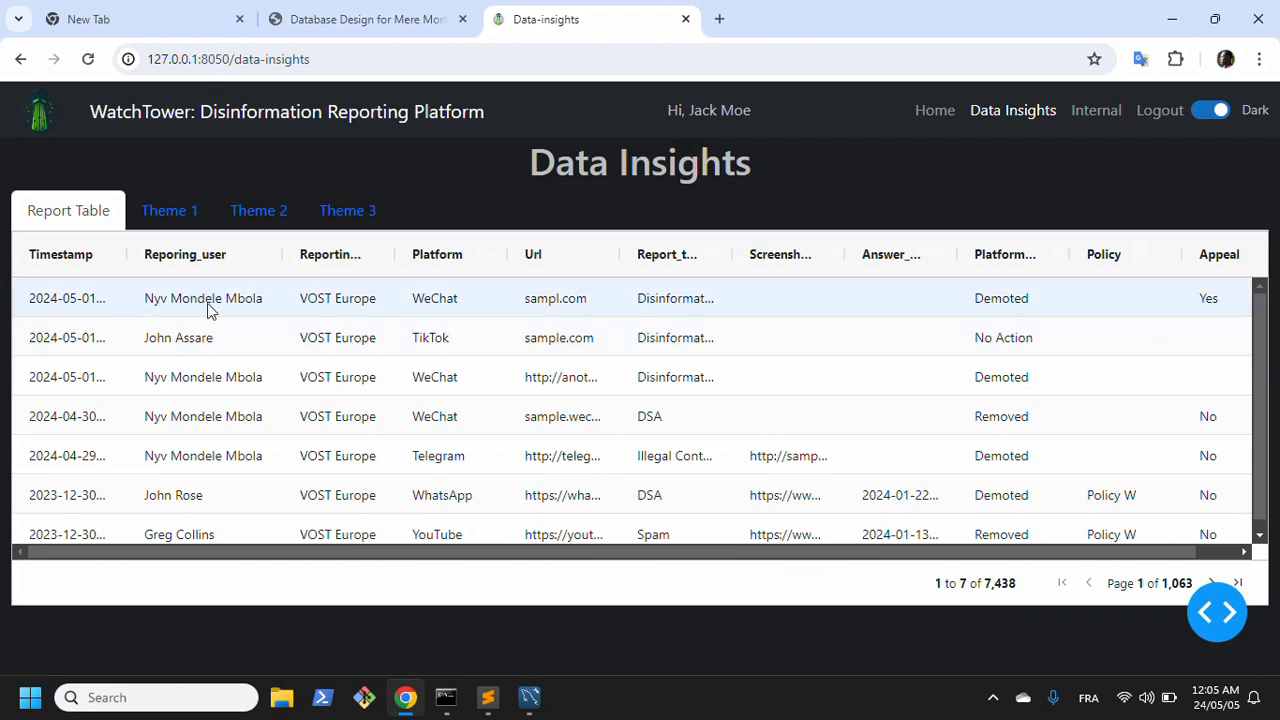
double_click(397, 258)
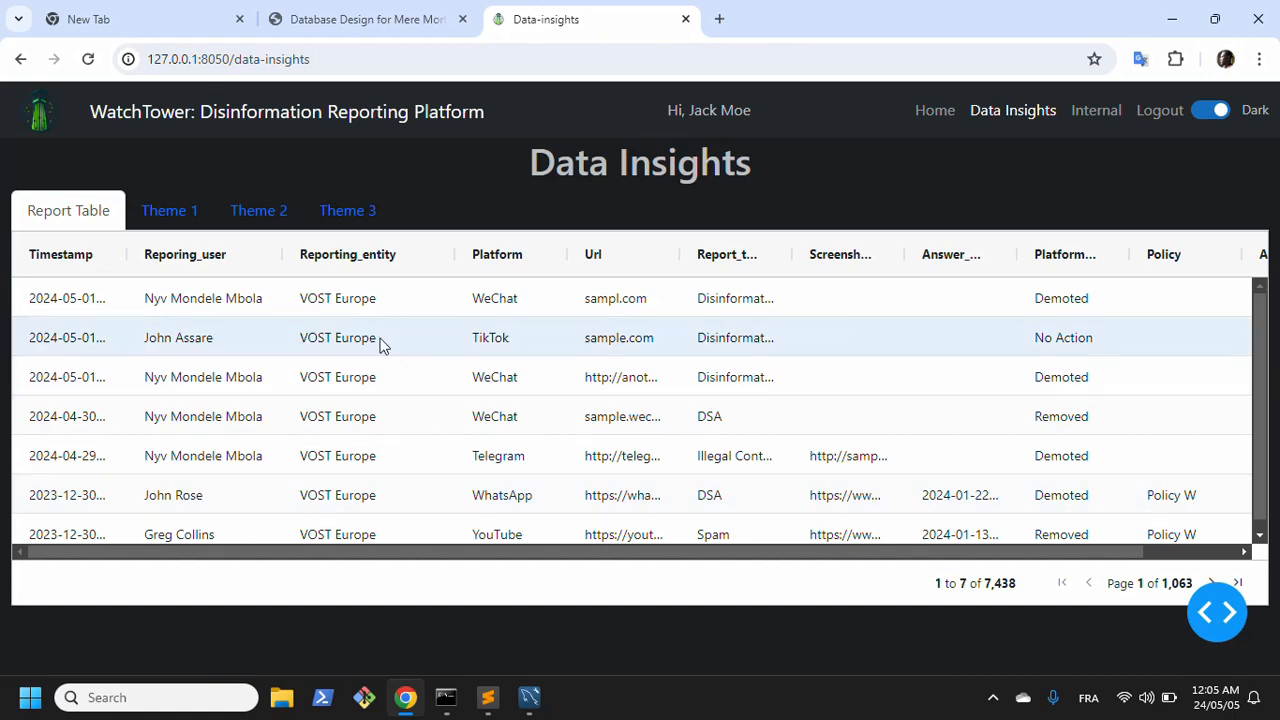
Step: Log out of the current WatchTower account
left_click(1161, 118)
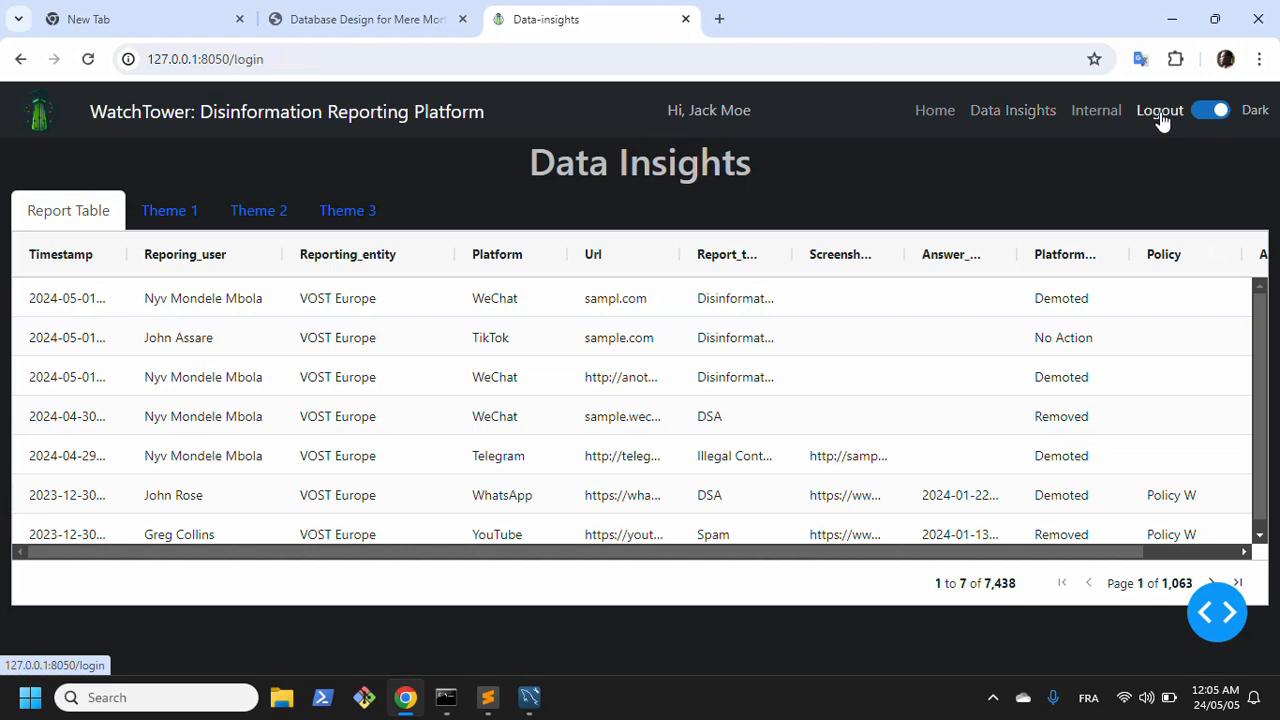